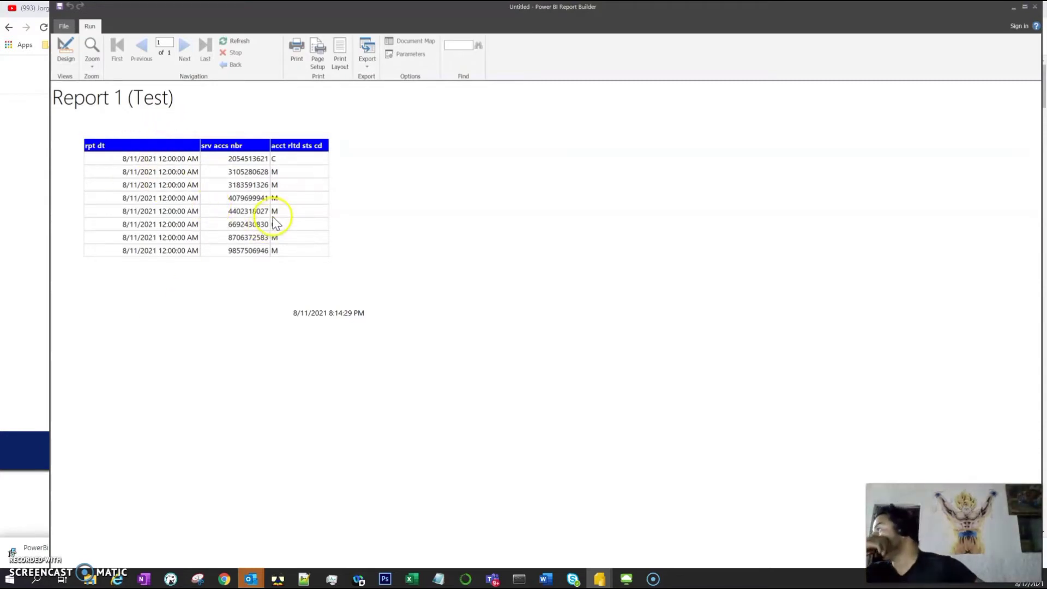
Step: Return to the report design and widen the report body to 11.5 in
left_click(66, 50)
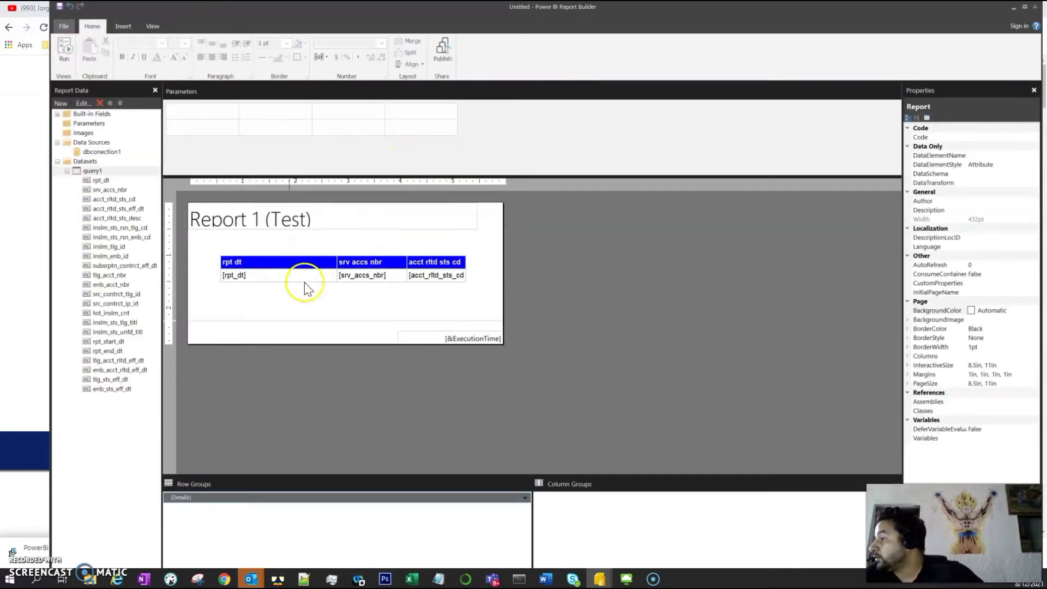
left_click(314, 307)
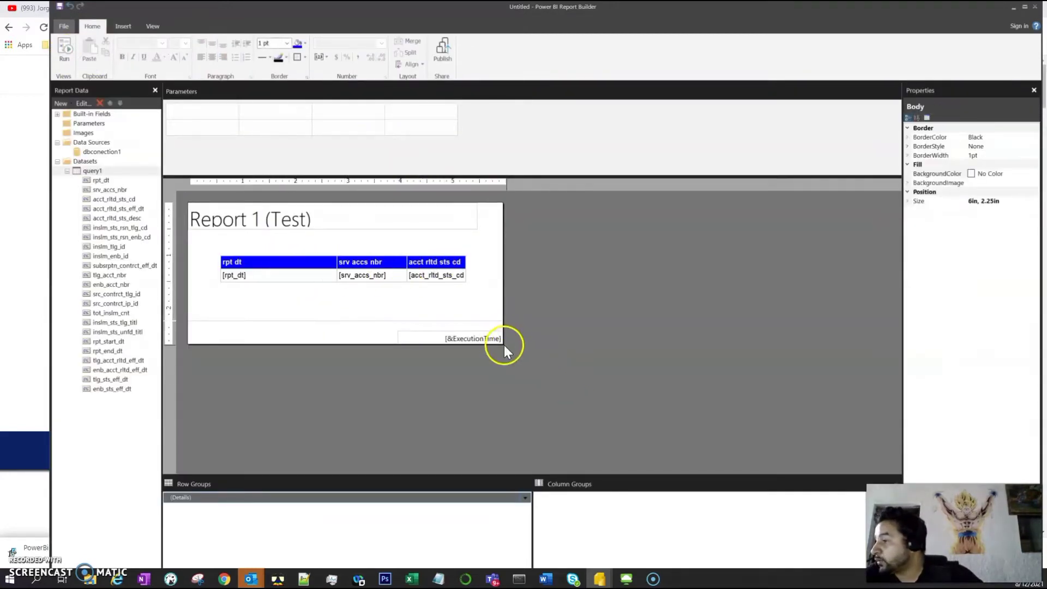
left_click_drag(508, 352, 793, 419)
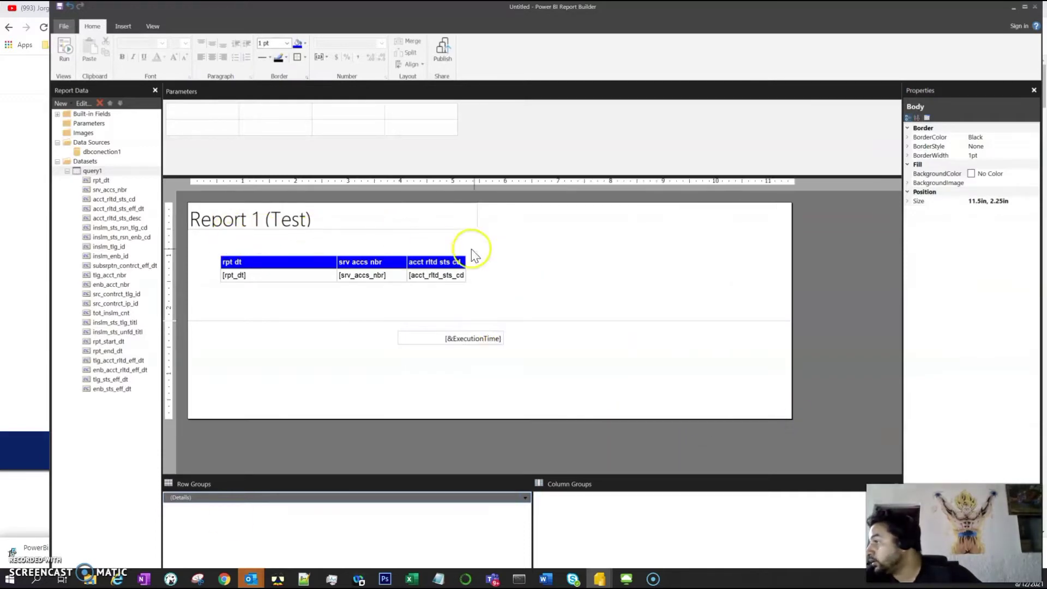
Step: Insert five empty columns to the right of the acct rltd sts cd column in the table
left_click(448, 262)
left_click(461, 249)
right_click(461, 249)
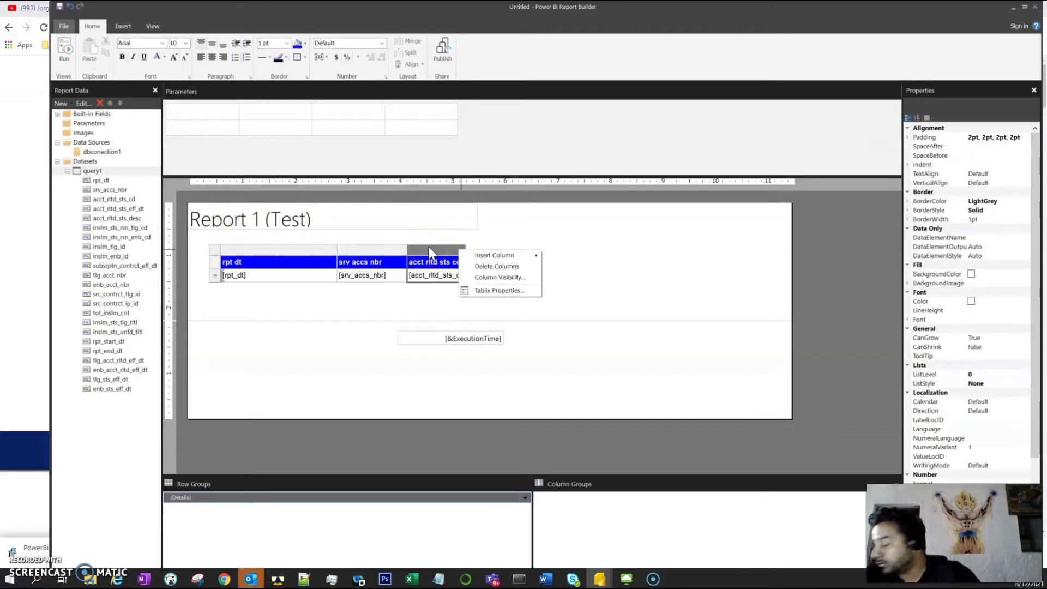
mouse_move(483, 252)
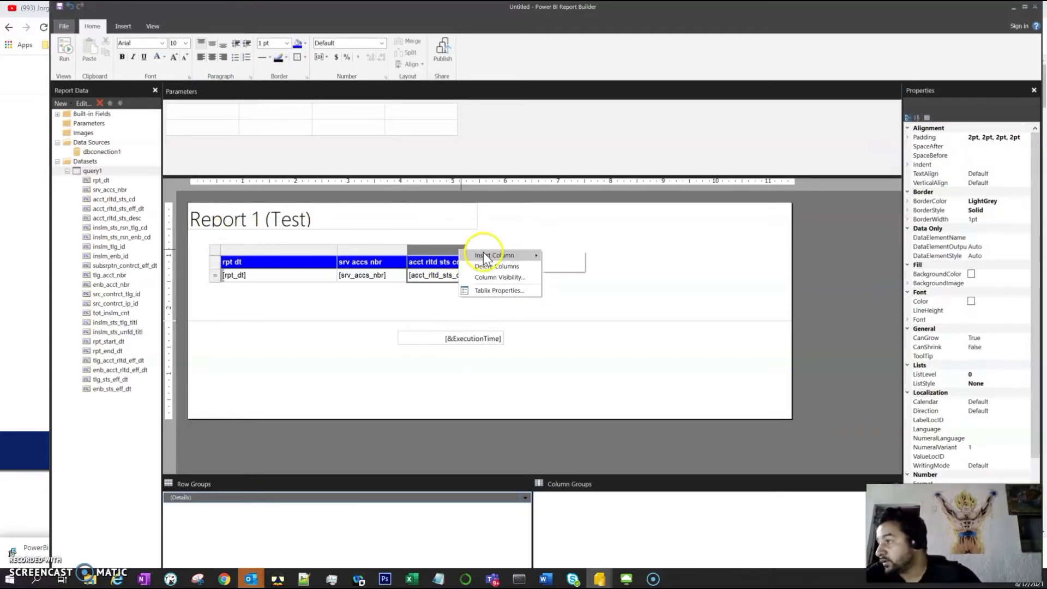
left_click(566, 267)
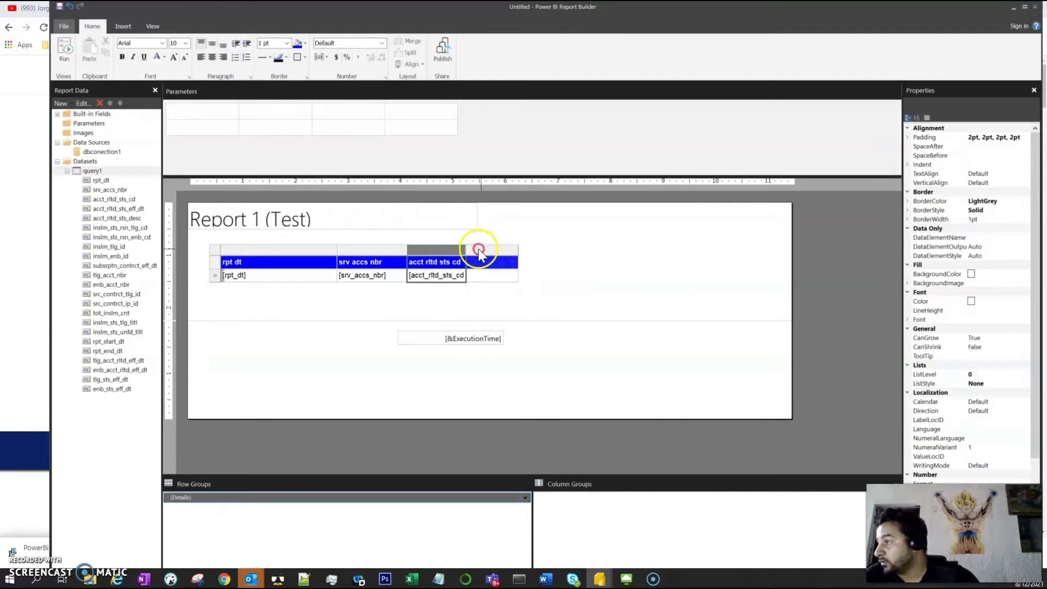
right_click(482, 250)
mouse_move(515, 255)
left_click(582, 265)
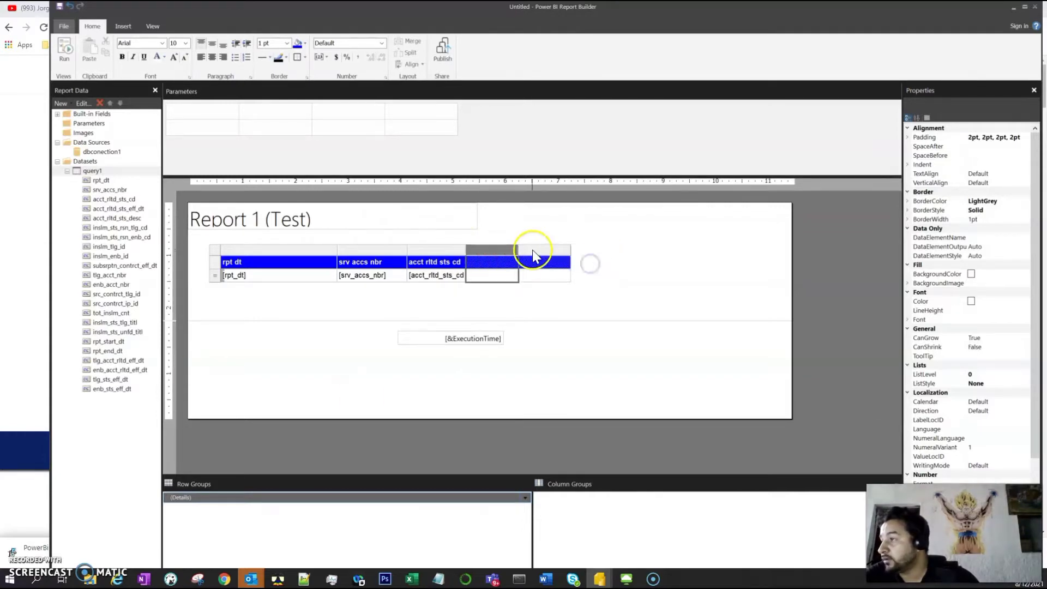
right_click(528, 249)
left_click(647, 265)
right_click(584, 249)
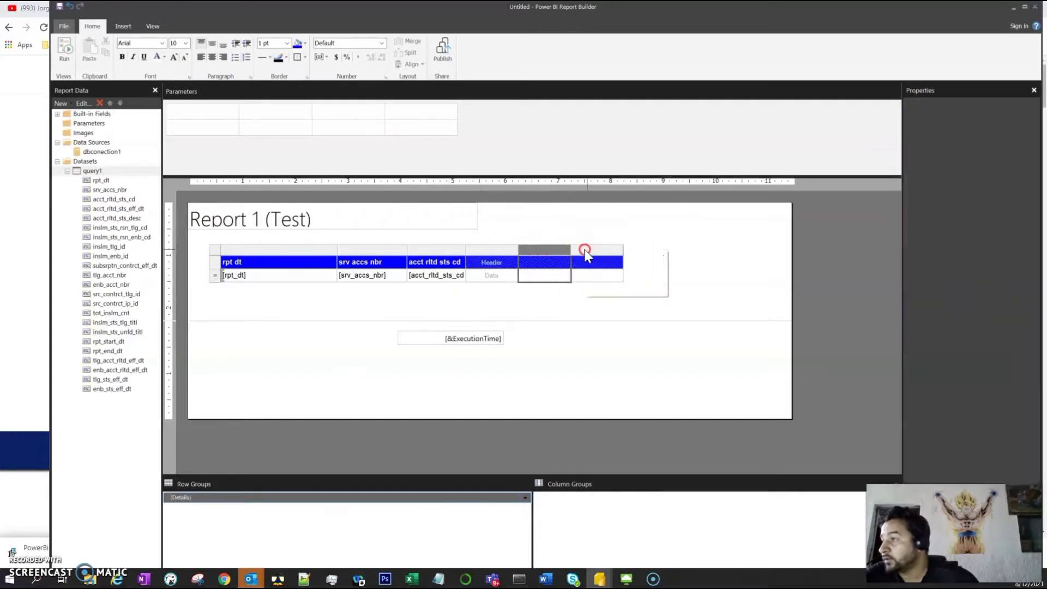
left_click(640, 256)
left_click(692, 265)
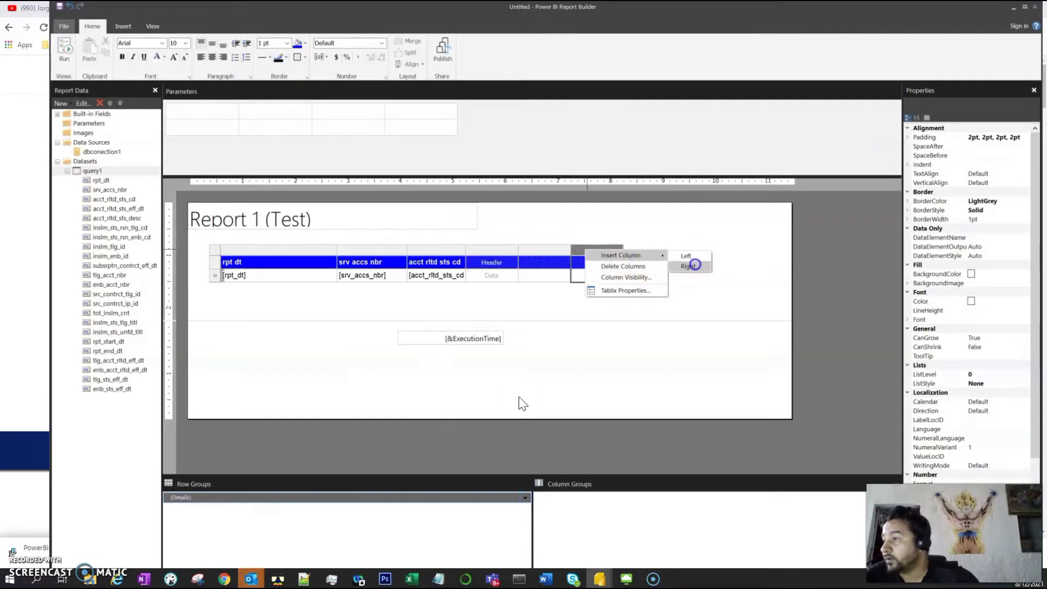
right_click(632, 250)
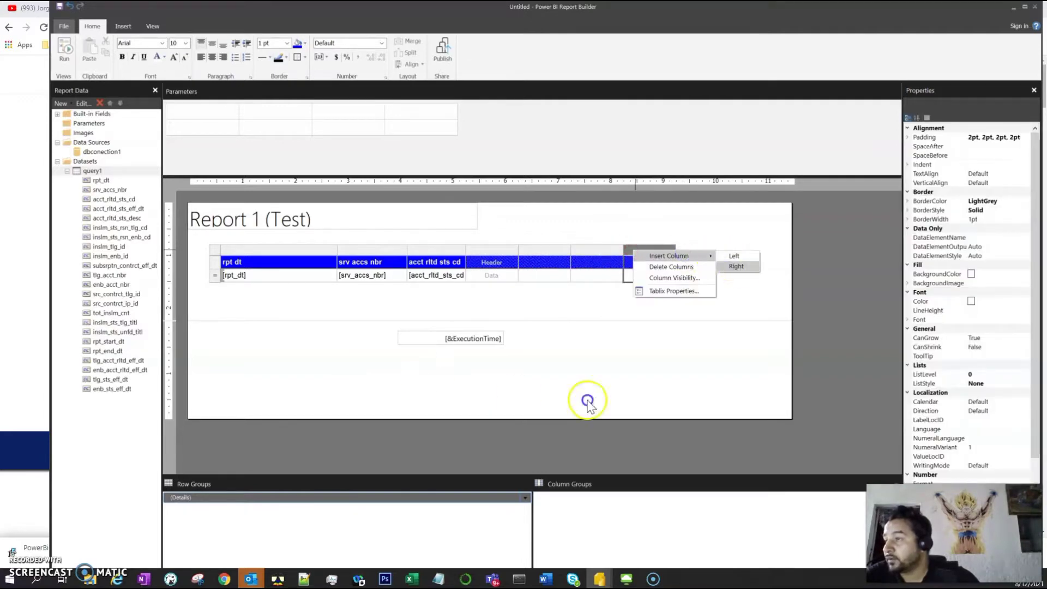
left_click(737, 267)
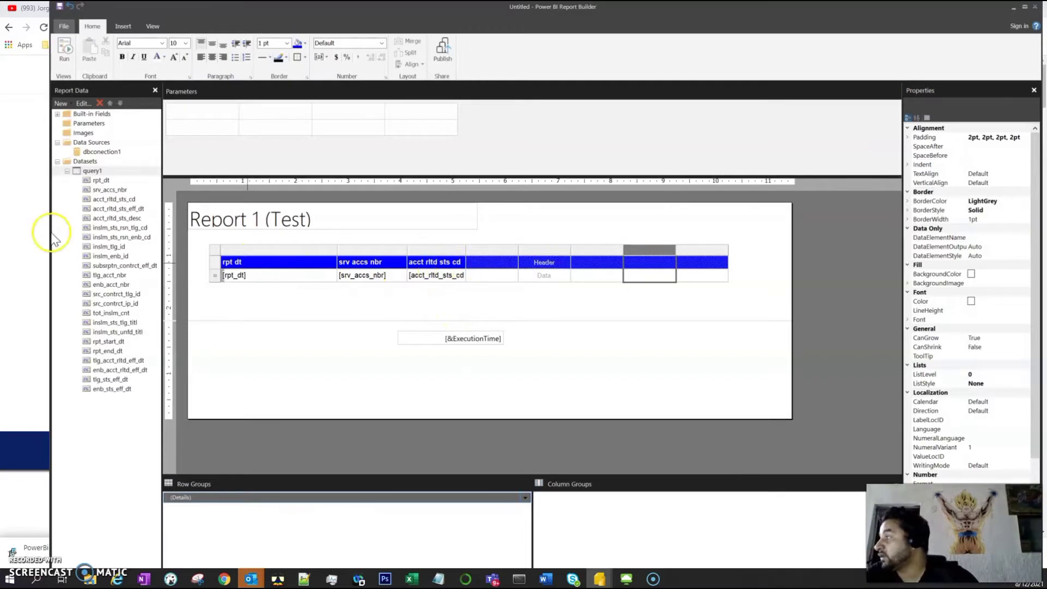
Step: Assign the acct_rltd_sts_eff_dt and acct_rltd_sts_desc fields to the first two empty columns' data cells
left_click(514, 273)
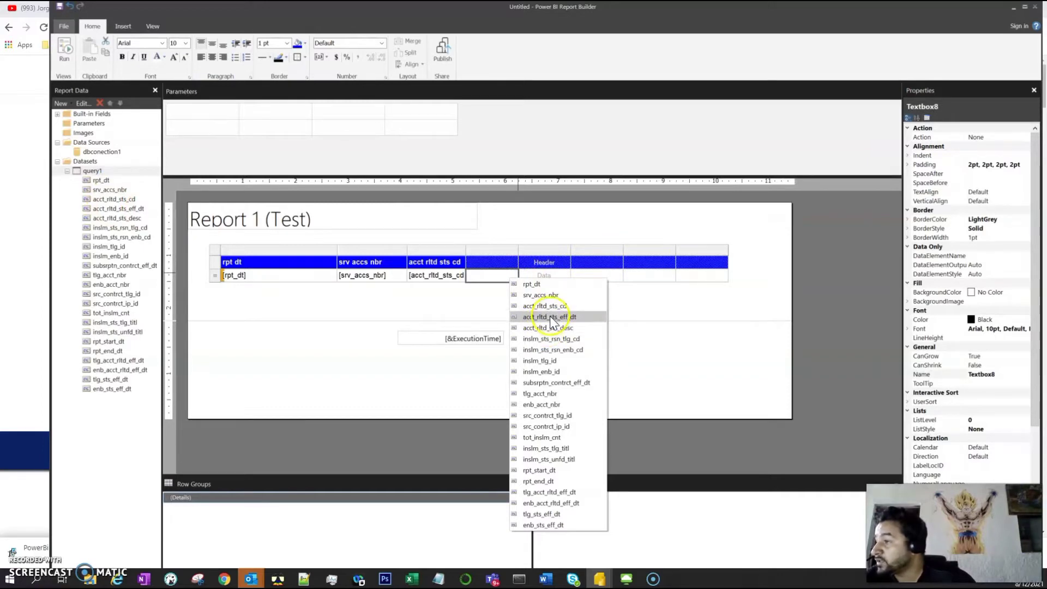
left_click(551, 318)
left_click(566, 274)
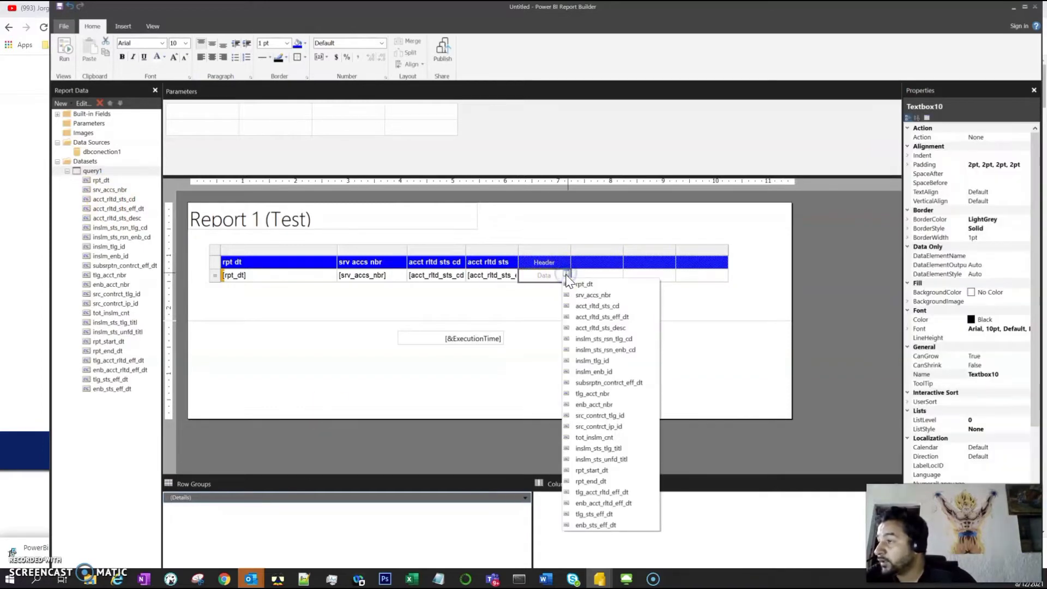
left_click(597, 327)
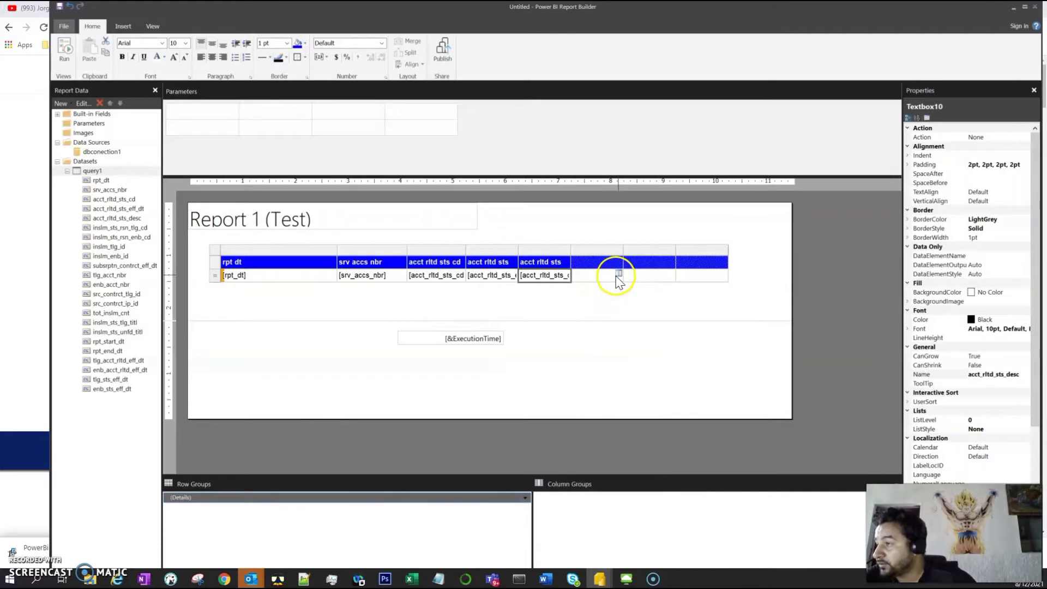
Step: Fill the remaining three empty data cells with inslm_sts_rsn_tlg_cd, inslm_sts_rsn_enb_cd and tot_inslm_cnt
left_click(618, 275)
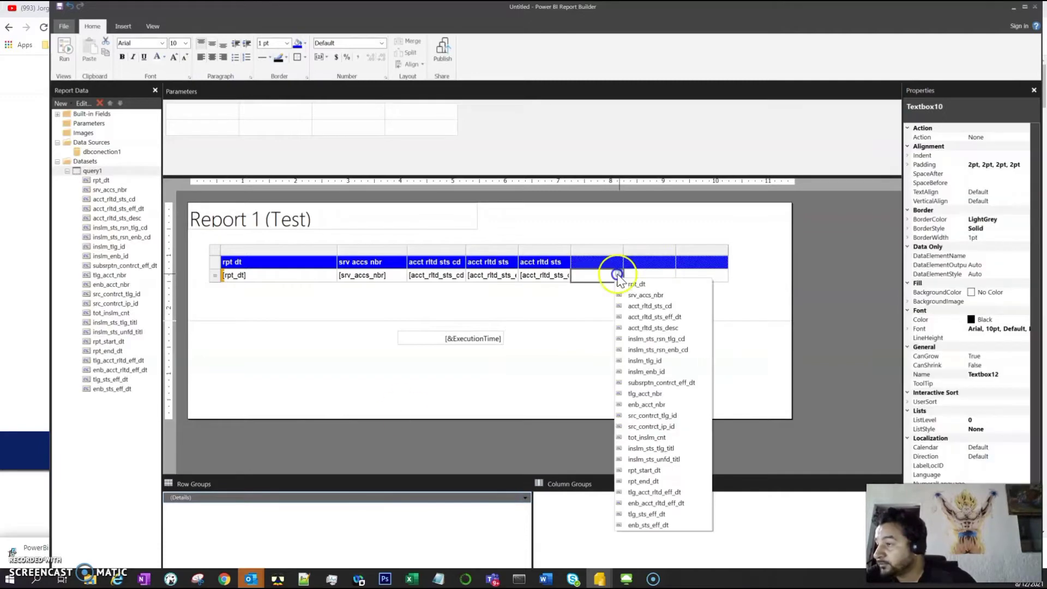
left_click(685, 340)
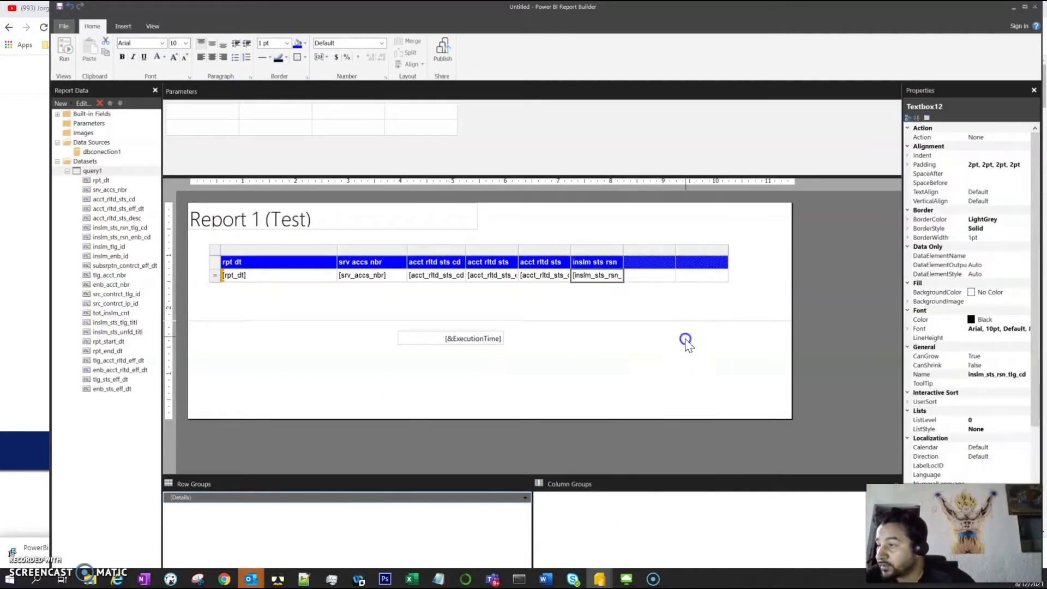
left_click(669, 272)
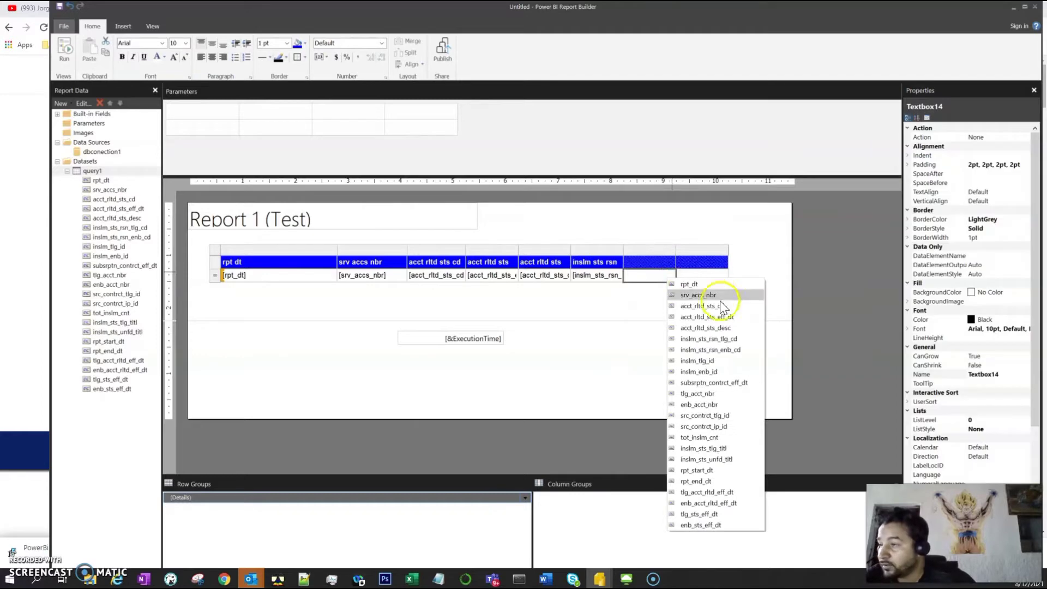
left_click(737, 350)
left_click(722, 274)
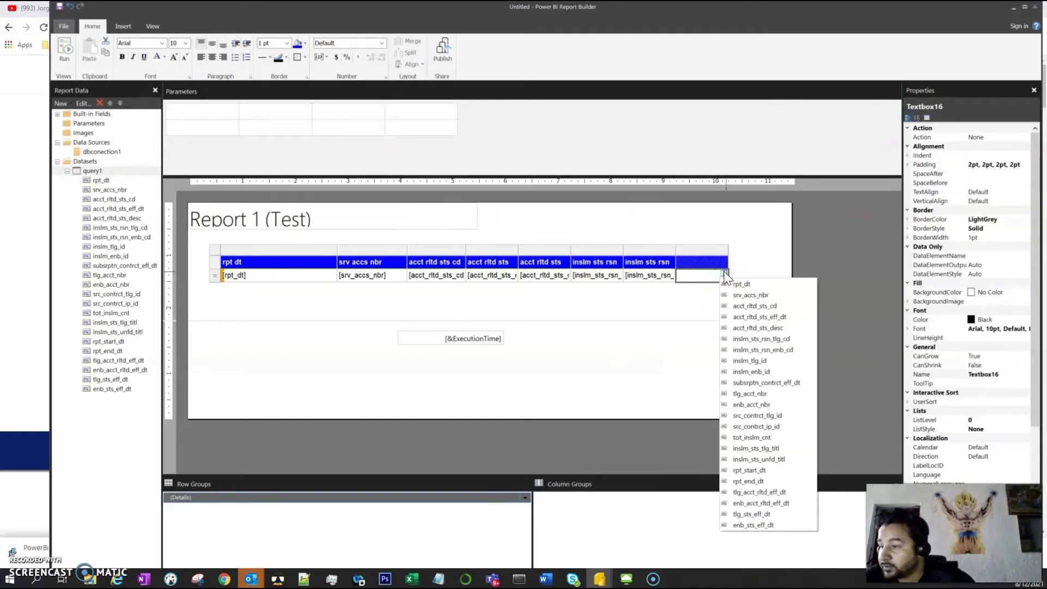
left_click(777, 441)
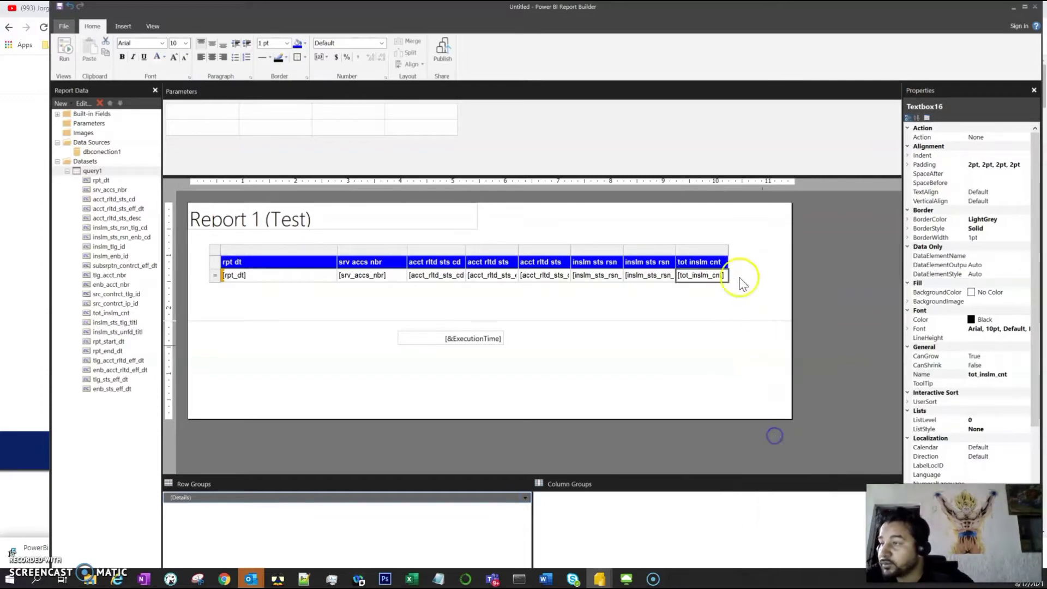
Step: Add a column to the right of tot inslm cnt and assign the tlg_acct_nbr field to it
right_click(716, 249)
mouse_move(739, 255)
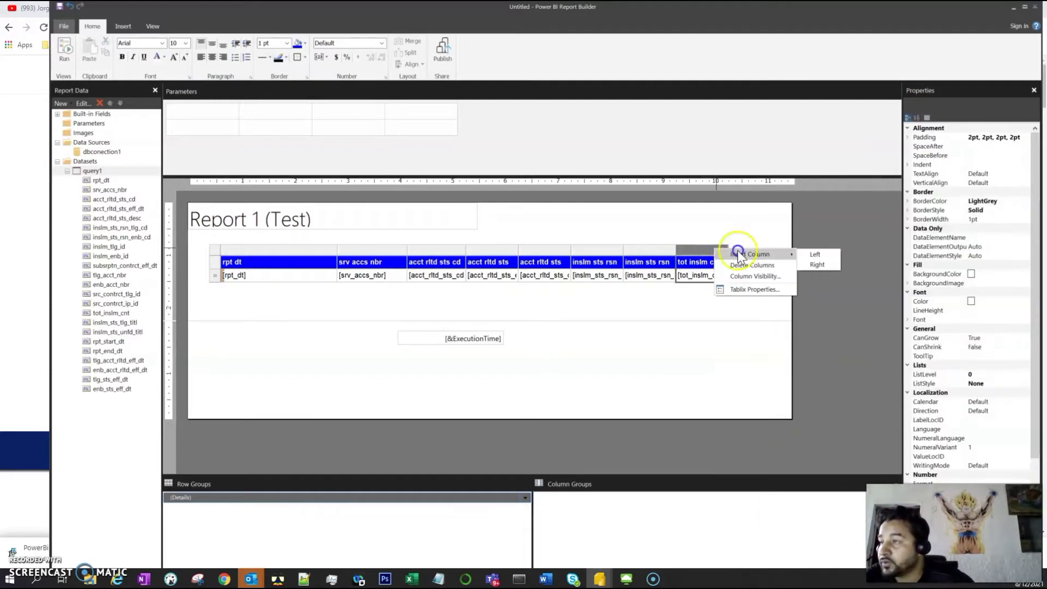
left_click(813, 264)
left_click(754, 275)
left_click(776, 275)
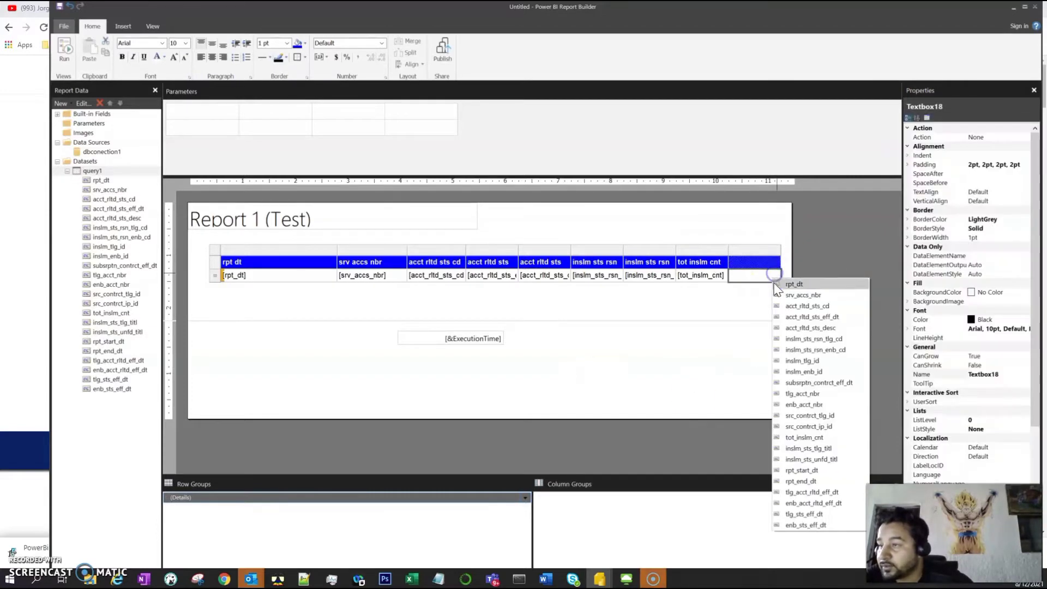
left_click(818, 395)
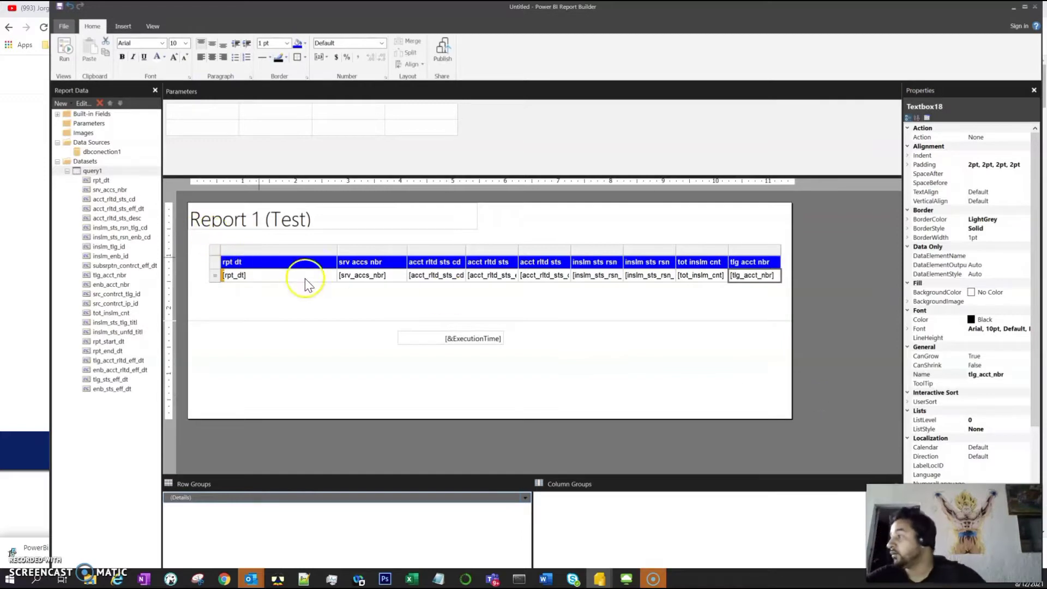
Step: Run the report to preview the added columns, and return to the design view
left_click(316, 292)
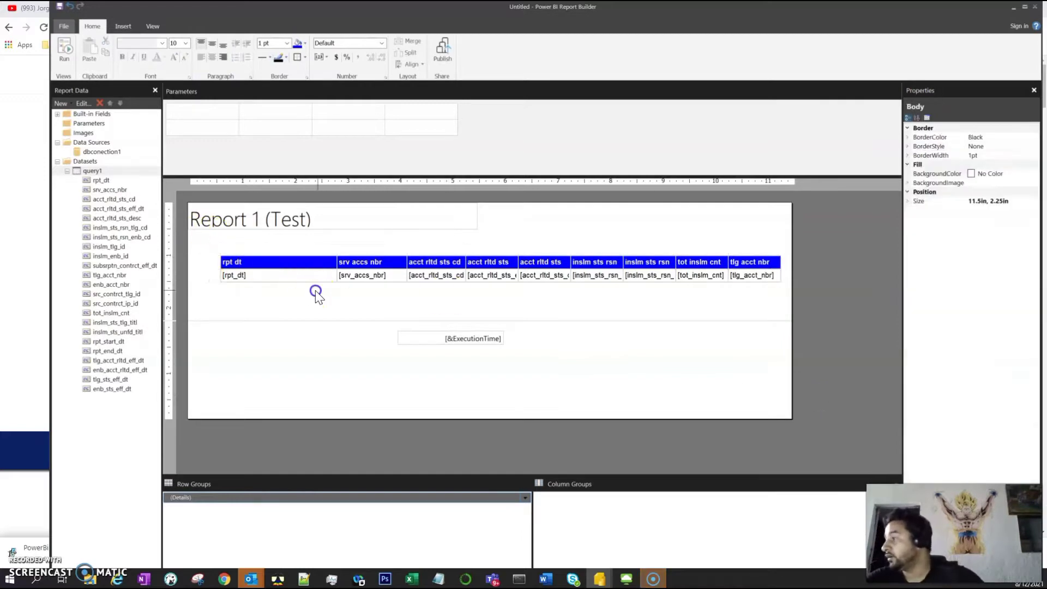
left_click(64, 51)
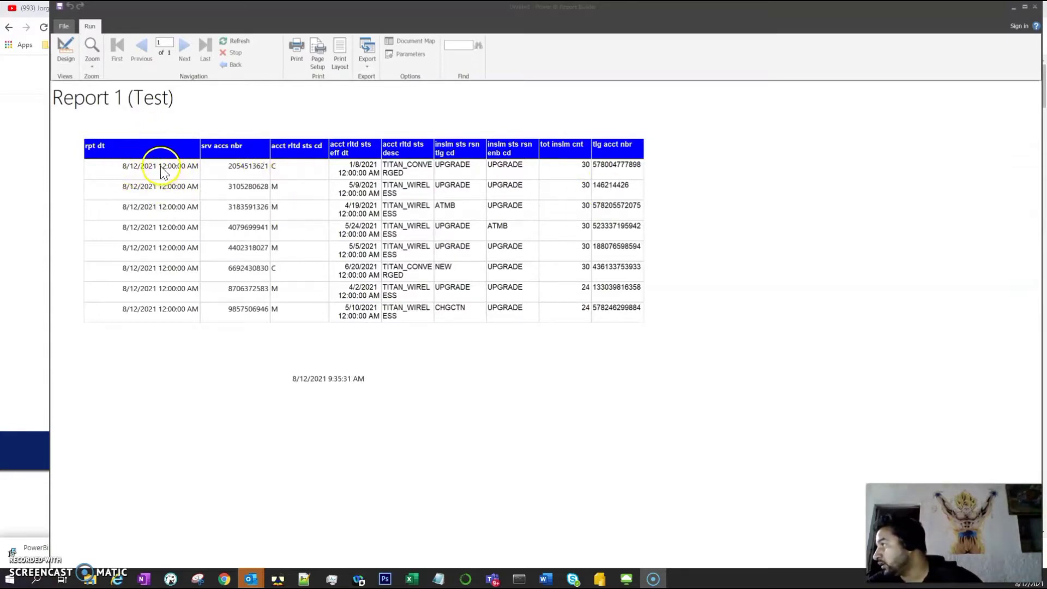
left_click(65, 48)
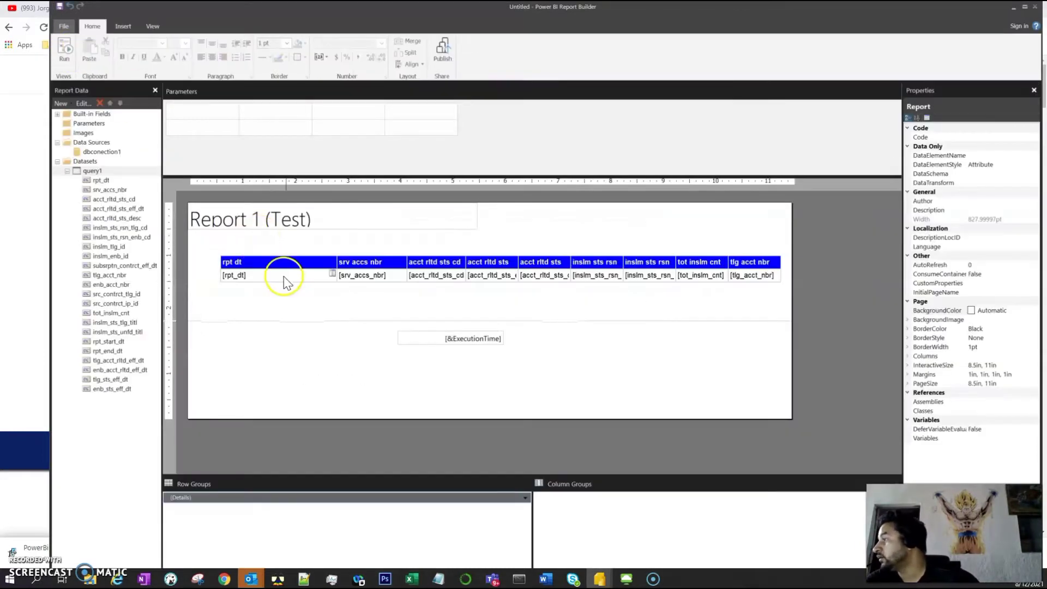
Step: Widen the acct rltd sts eff dt column so its full header and field name fit
left_click(283, 278)
right_click(284, 274)
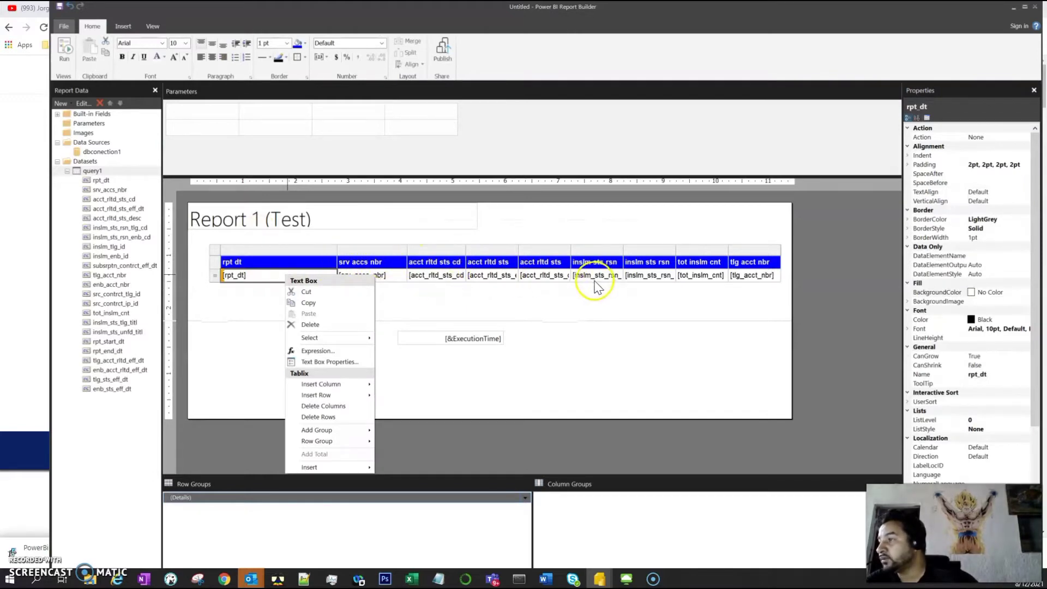
left_click(436, 276)
left_click(481, 274)
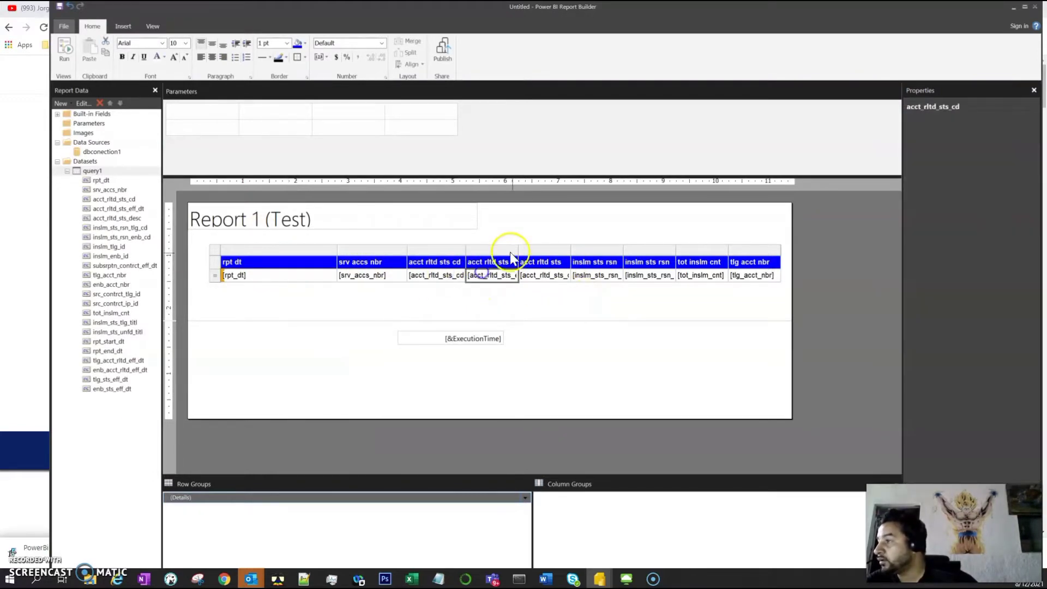
left_click_drag(518, 250, 557, 248)
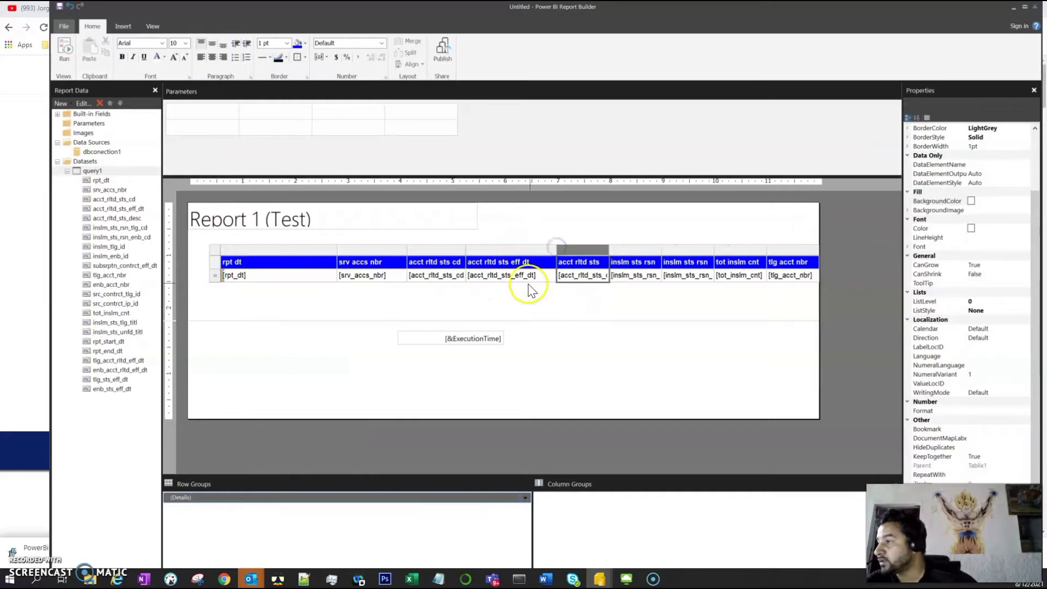
Step: Format the acct_rltd_sts_eff_dt data cell as a date of the type 01/31/2000
left_click(528, 279)
right_click(536, 277)
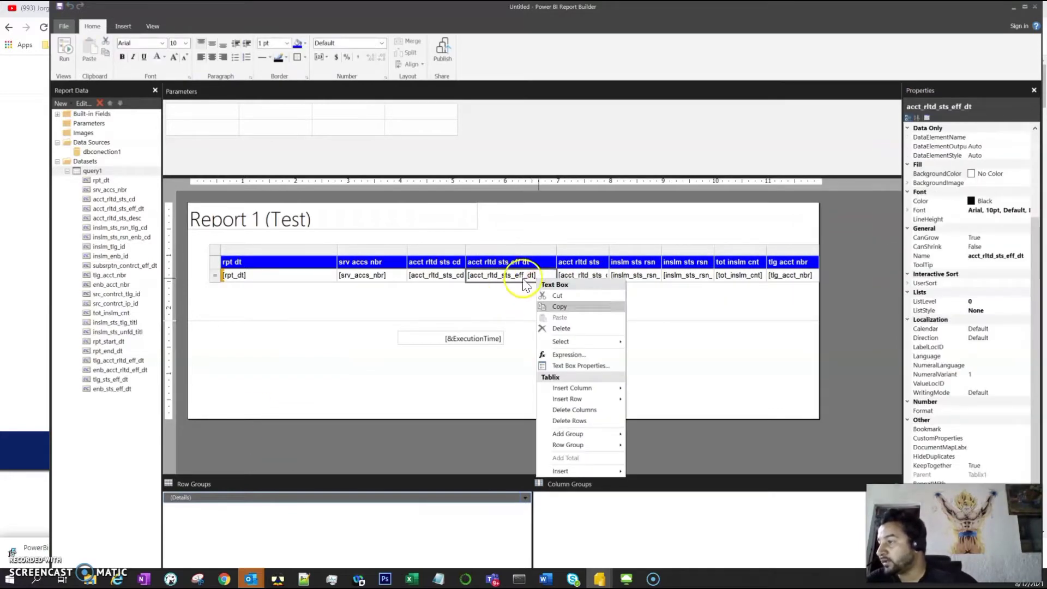
left_click(579, 367)
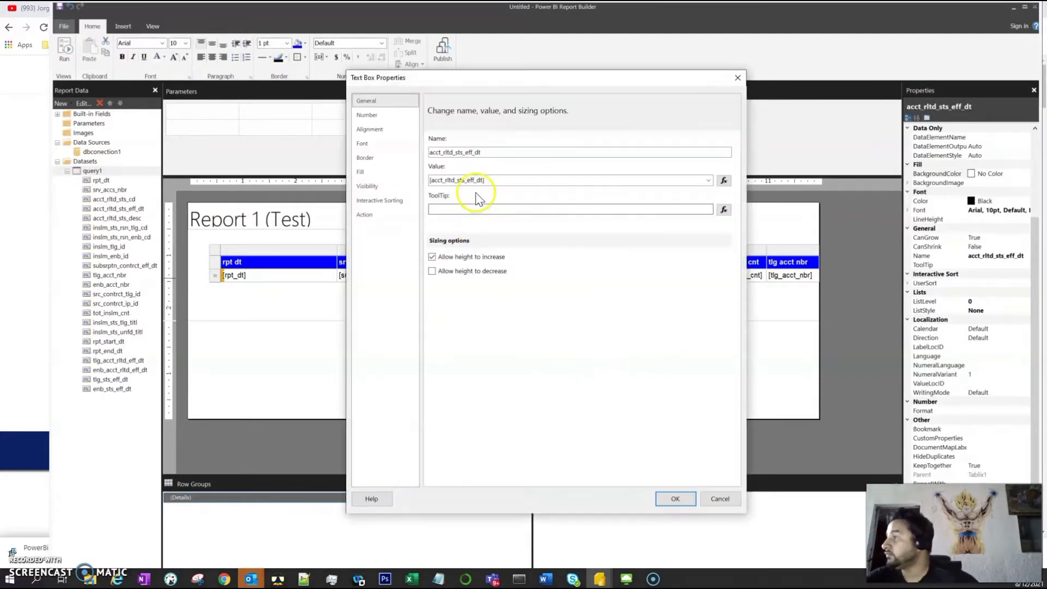
left_click(377, 117)
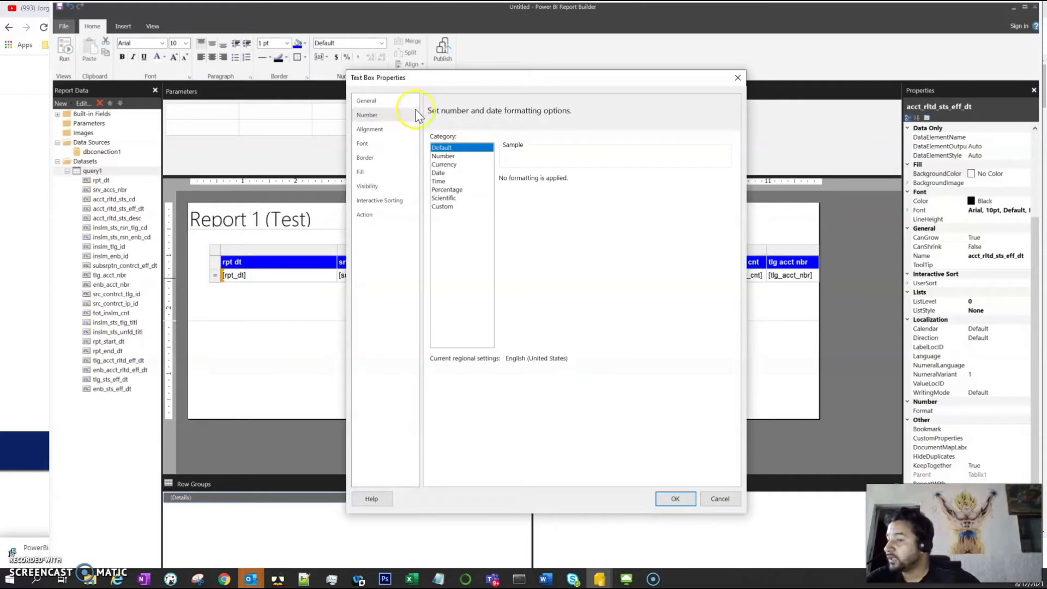
left_click(439, 174)
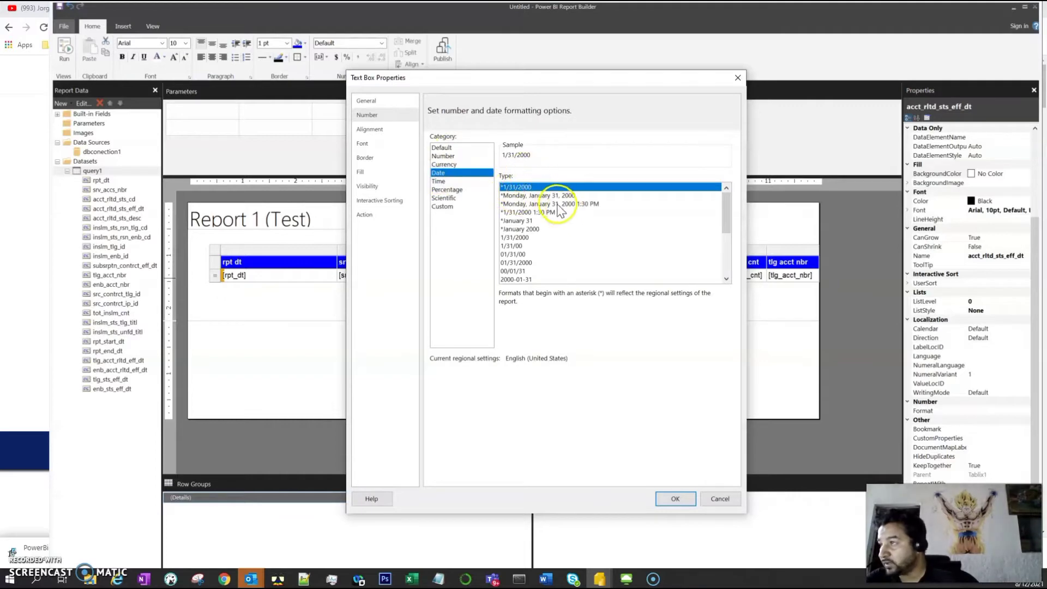
mouse_move(729, 212)
left_mouse_down()
mouse_move(720, 264)
mouse_move(711, 222)
left_mouse_up()
left_click(507, 226)
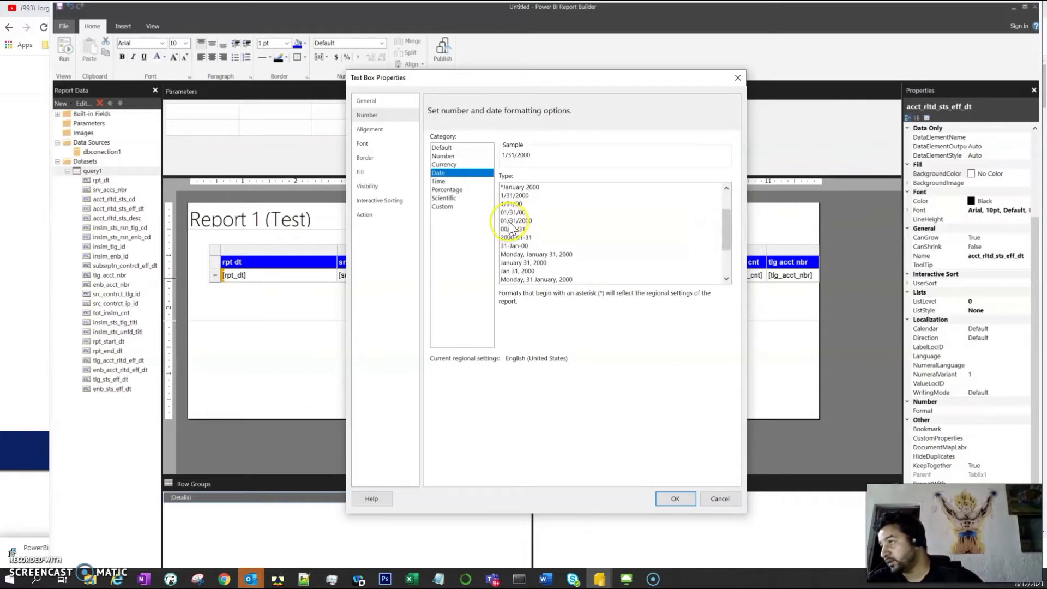
left_click(509, 222)
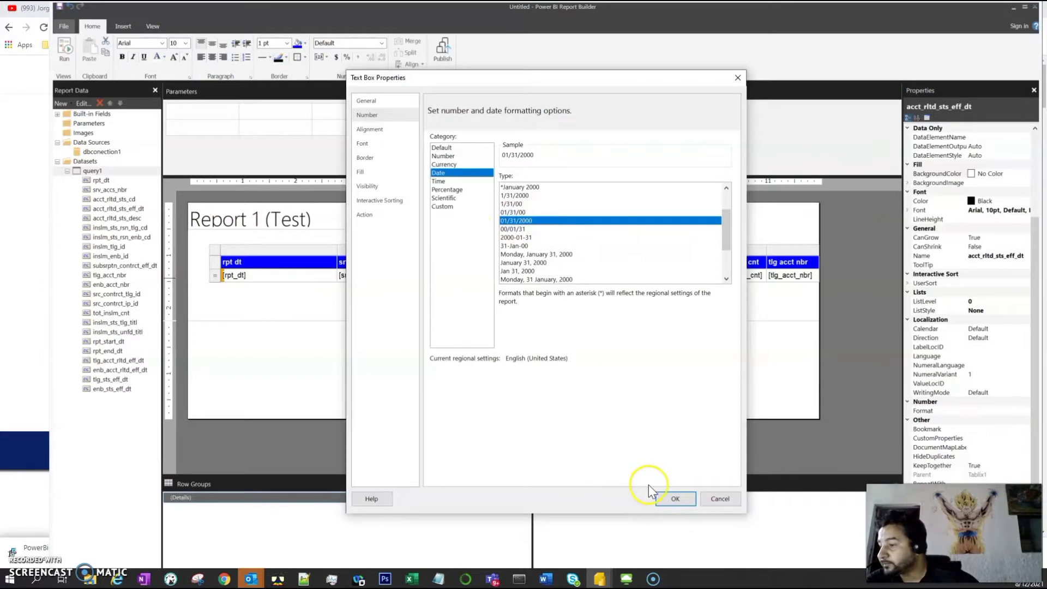
left_click(677, 500)
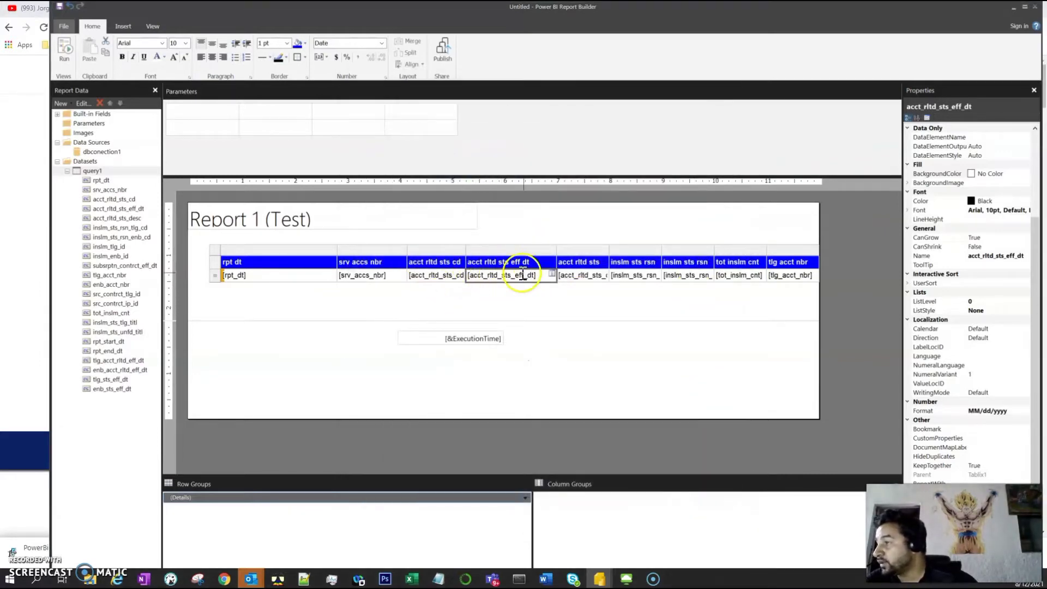
Step: Format the rpt_dt data cell as a date with a date-only type
left_click(275, 276)
right_click(275, 276)
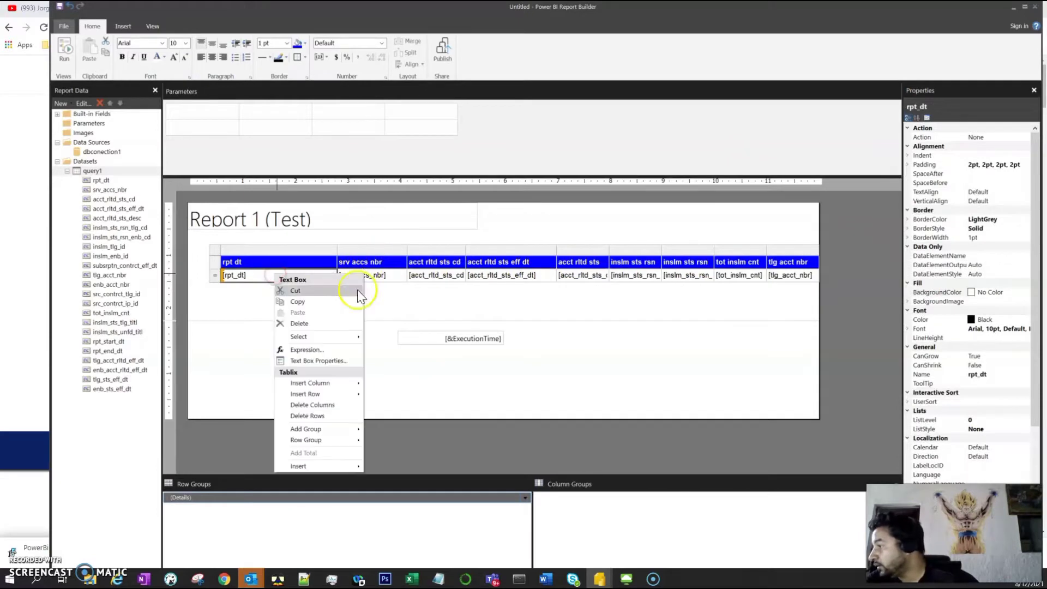
left_click(313, 361)
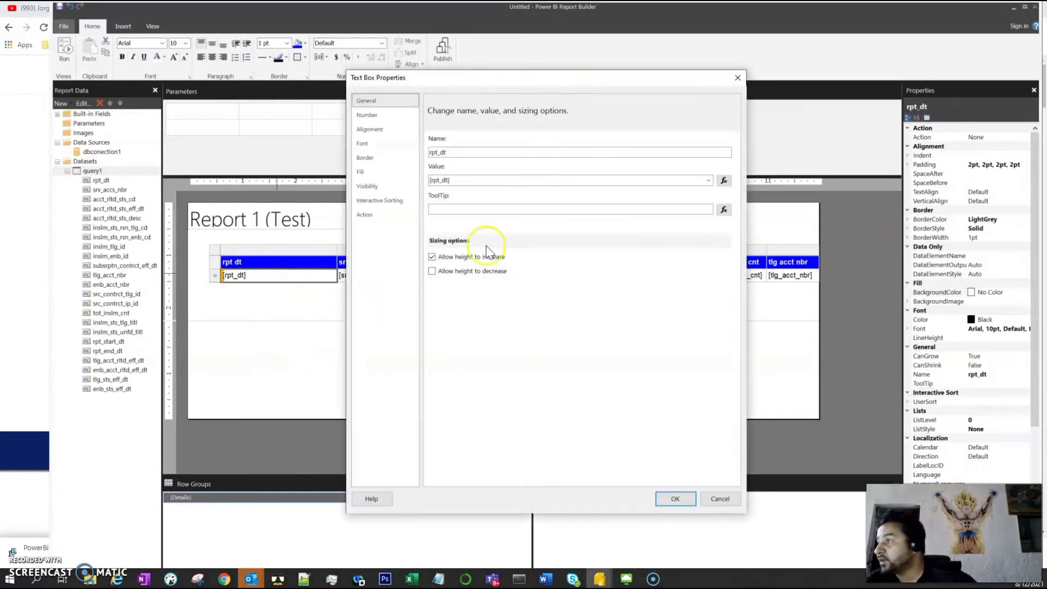
left_click(367, 116)
left_click(445, 156)
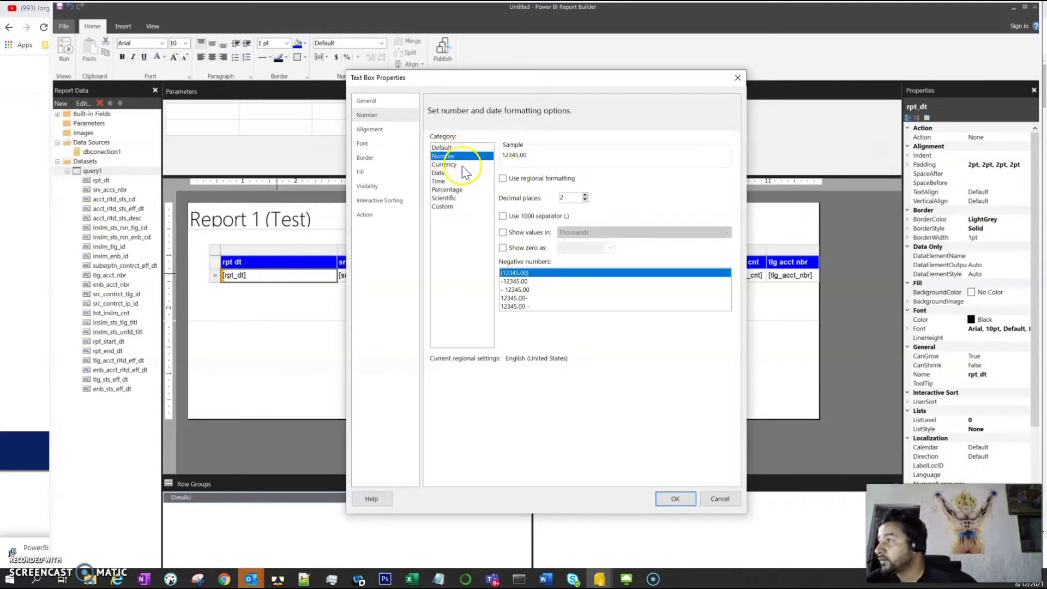
left_click(441, 173)
left_click(516, 264)
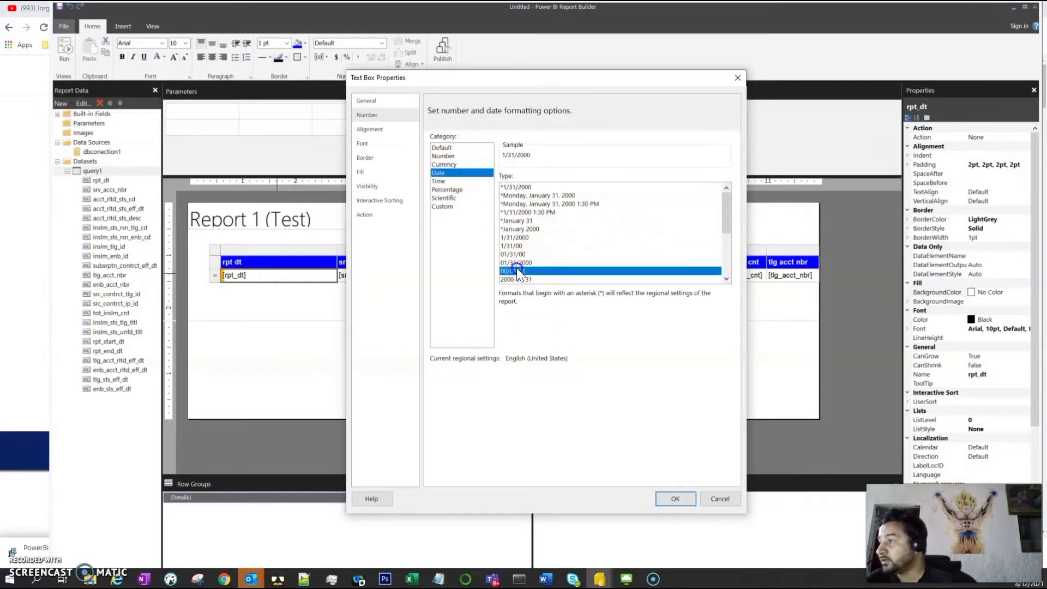
left_click(676, 499)
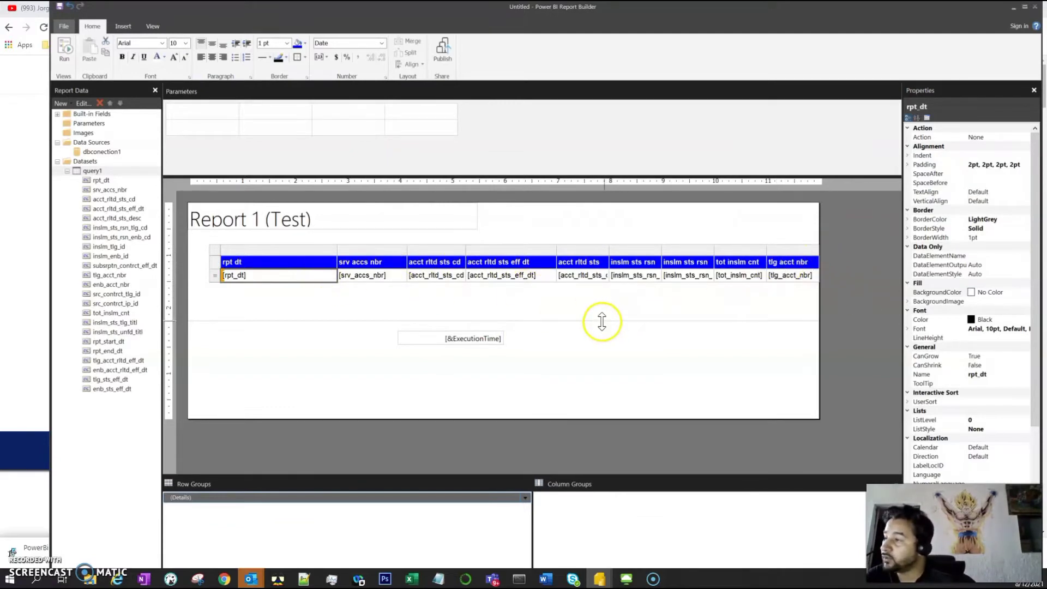
Step: Extend the report body downward to a height of about 3.57 in
left_click_drag(602, 321, 594, 389)
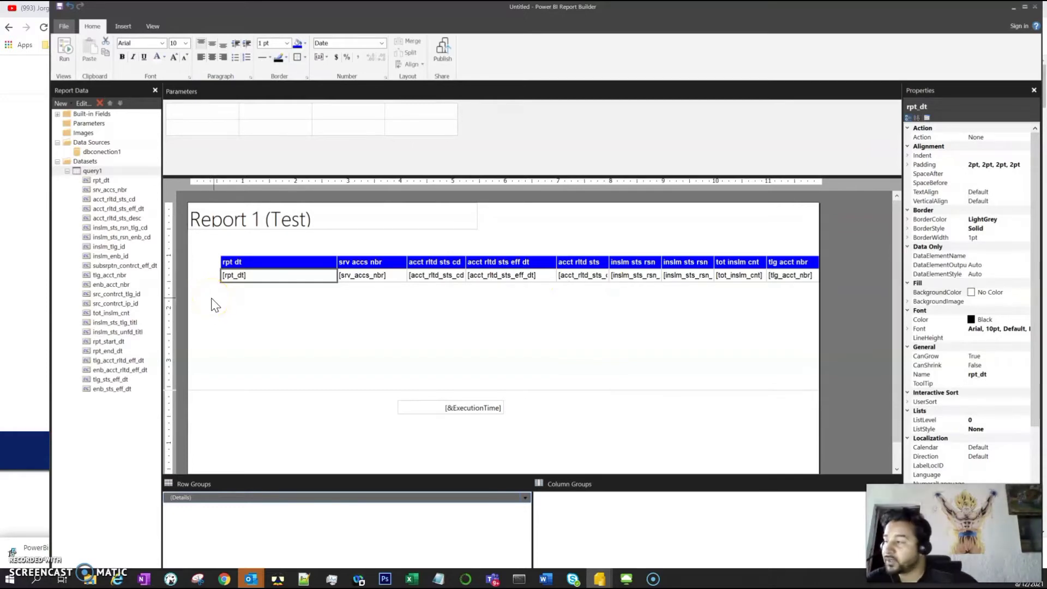
left_click(363, 290)
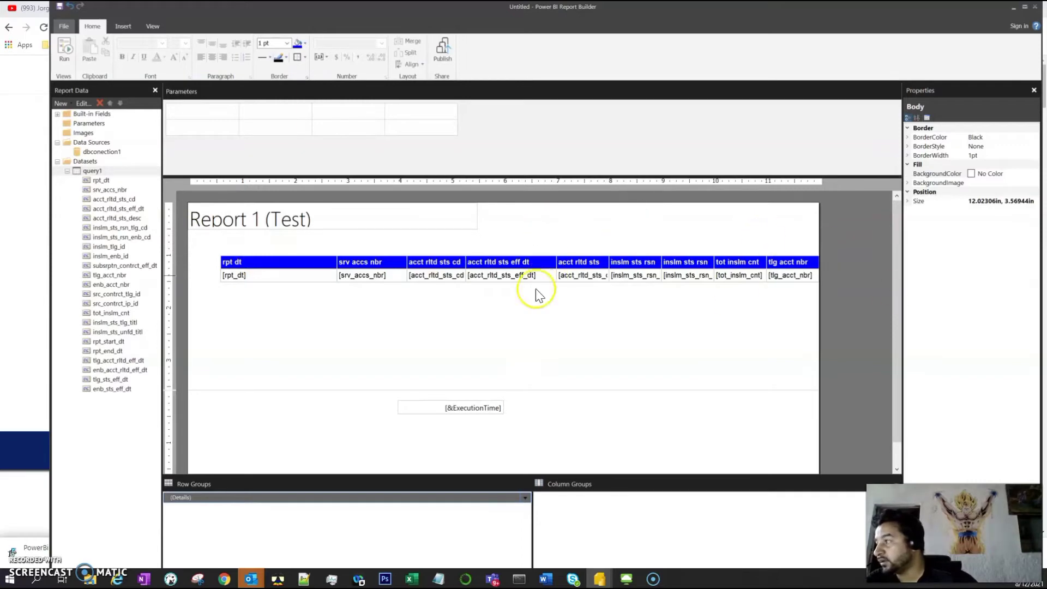
Step: Select the whole table and set its Name property to Report1
left_click(230, 262)
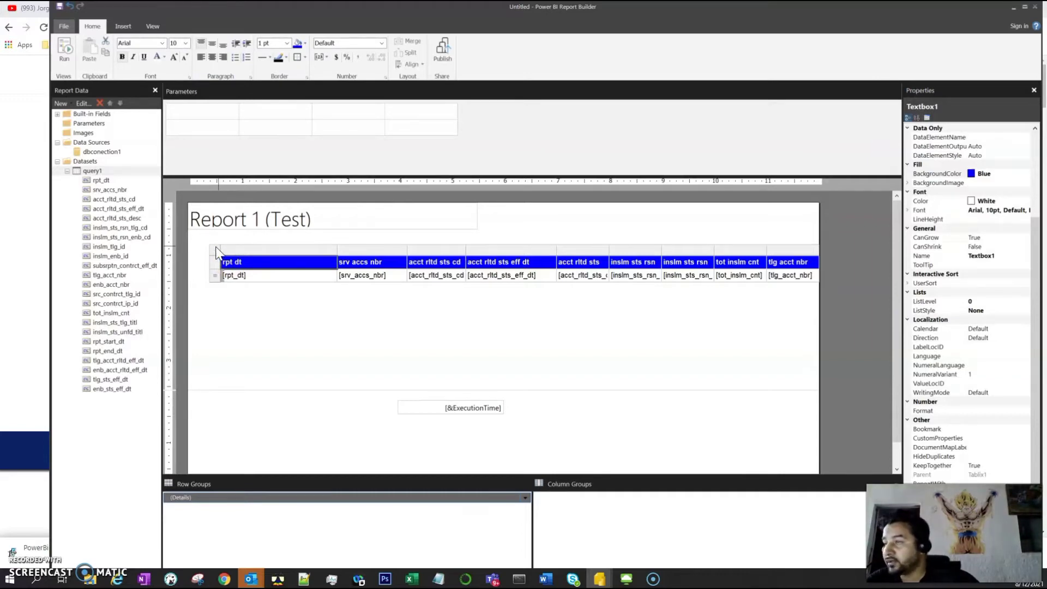
left_click(216, 248)
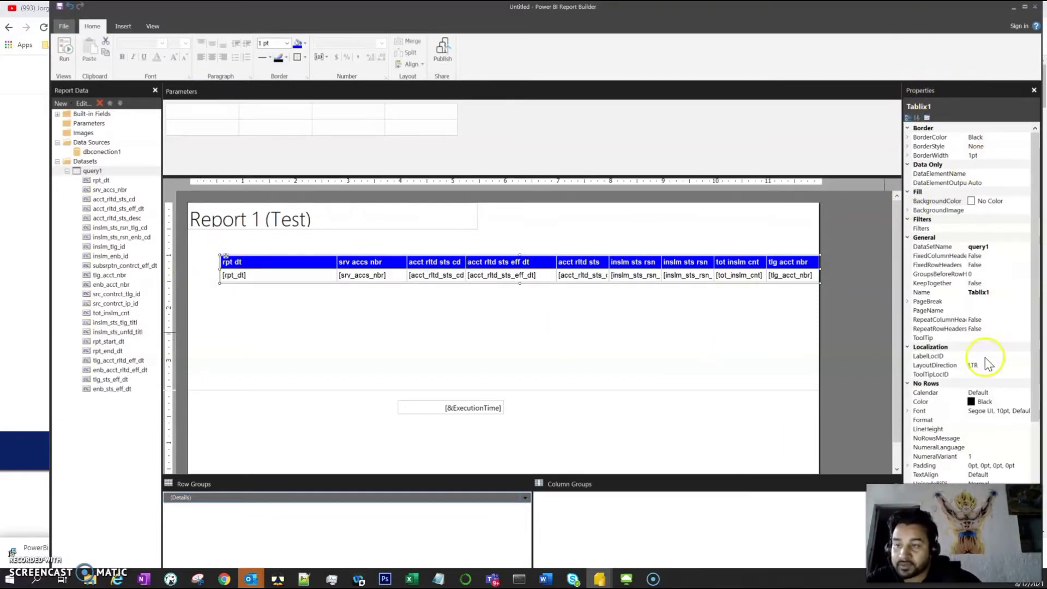
left_click(153, 24)
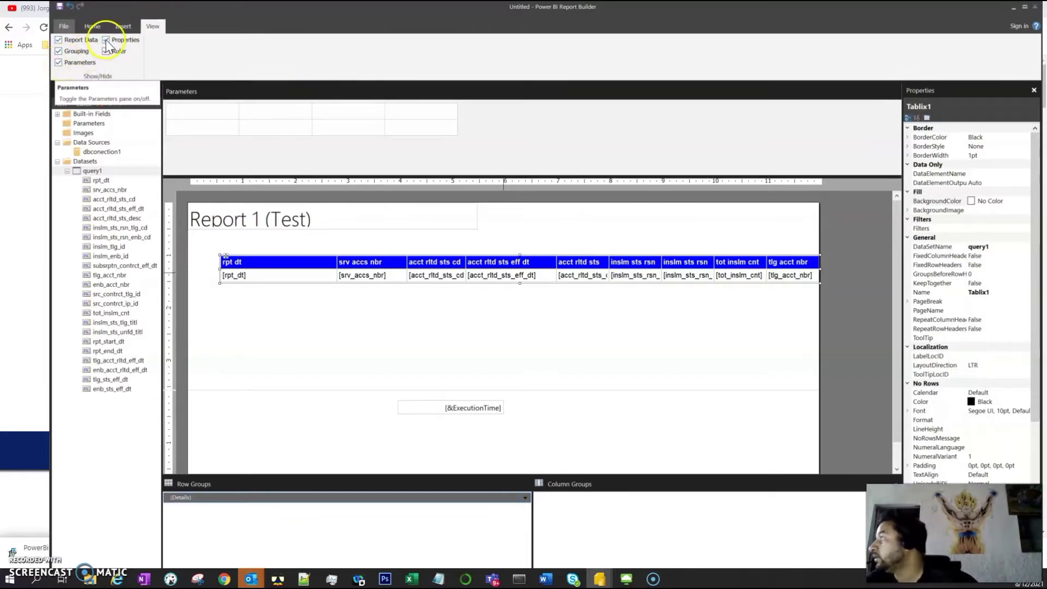
scroll(979, 257, "down", 5)
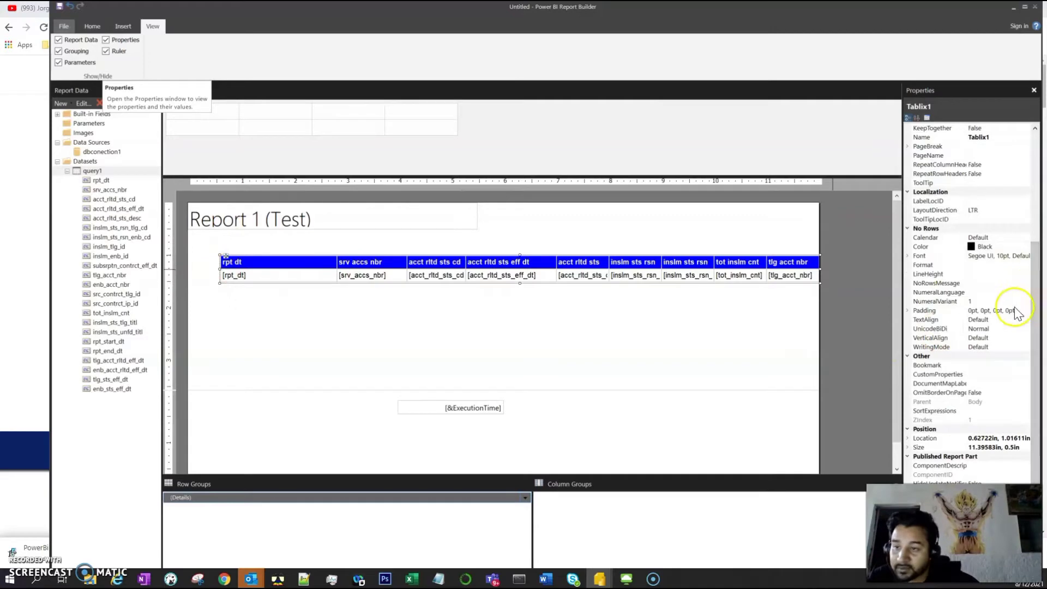
scroll(1021, 321, "up", 5)
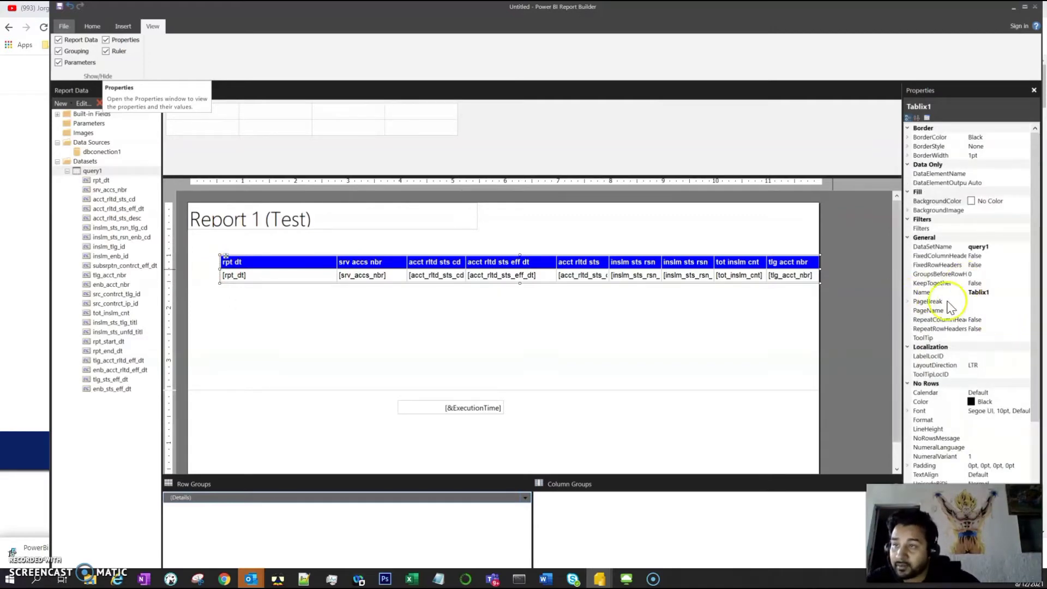
left_click(1001, 293)
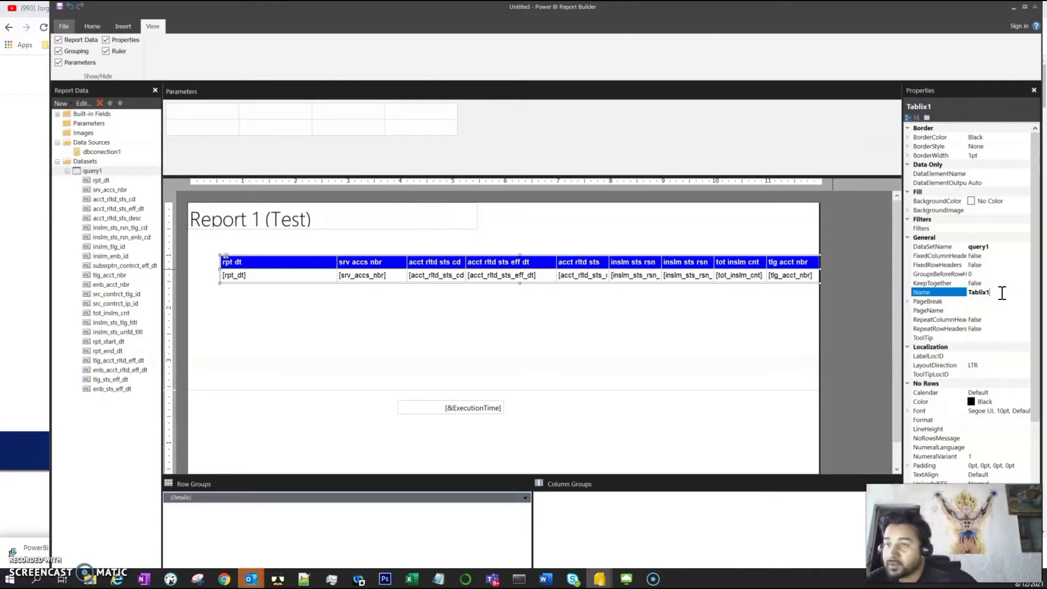
double_click(998, 293)
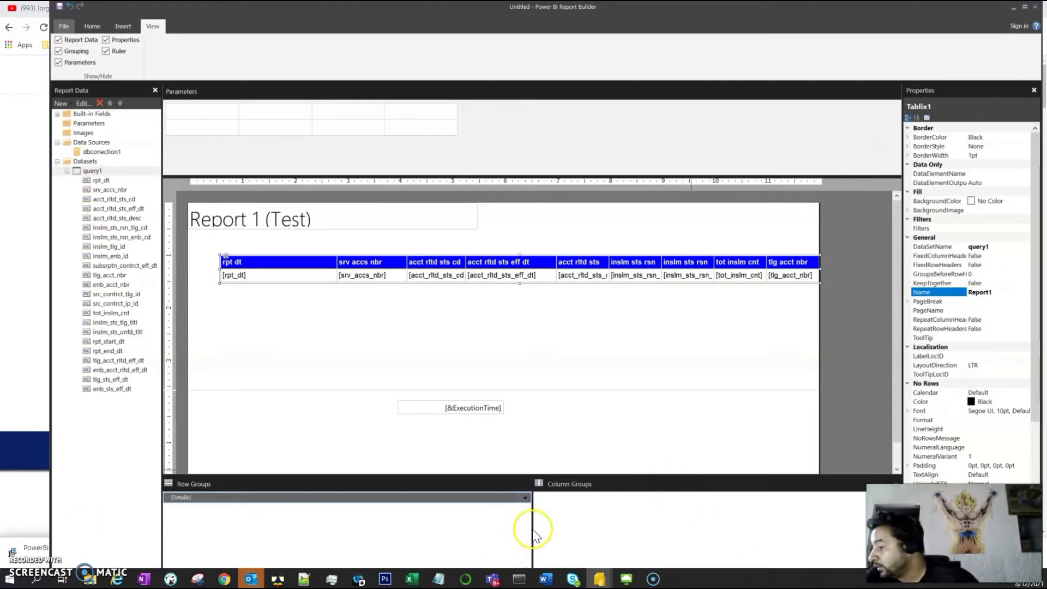
Step: Switch to Excel with a new blank workbook and mark out a range of cells starting at A1 as the example table area
right_click(413, 580)
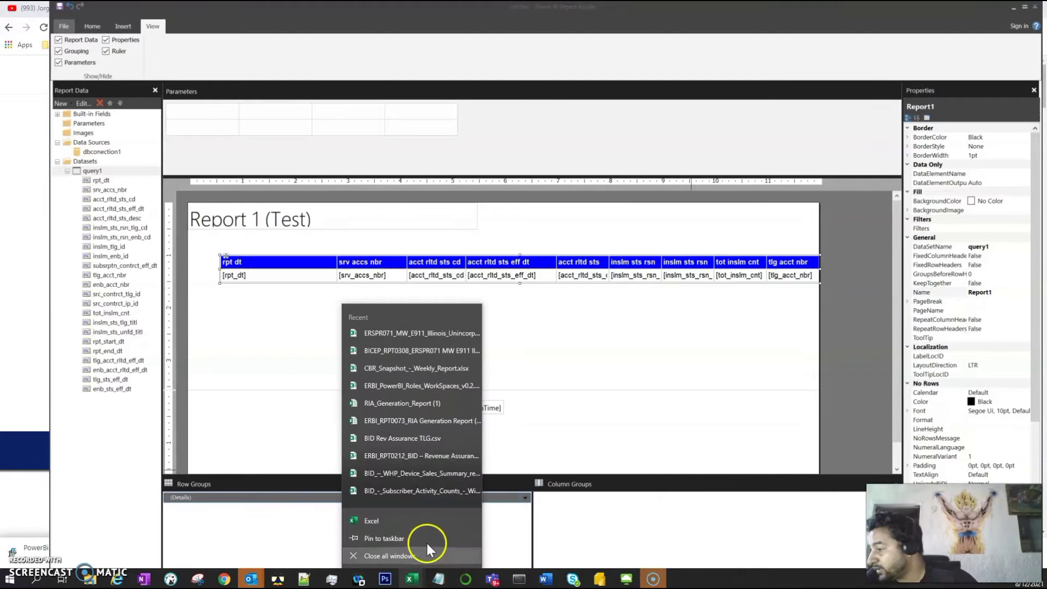
left_click(402, 519)
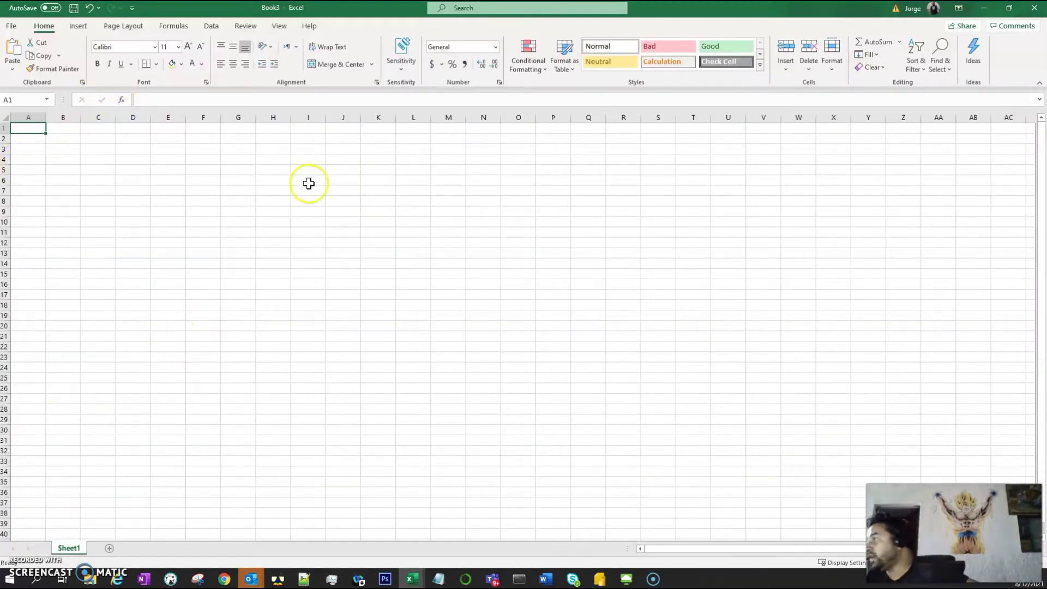
left_click(130, 158)
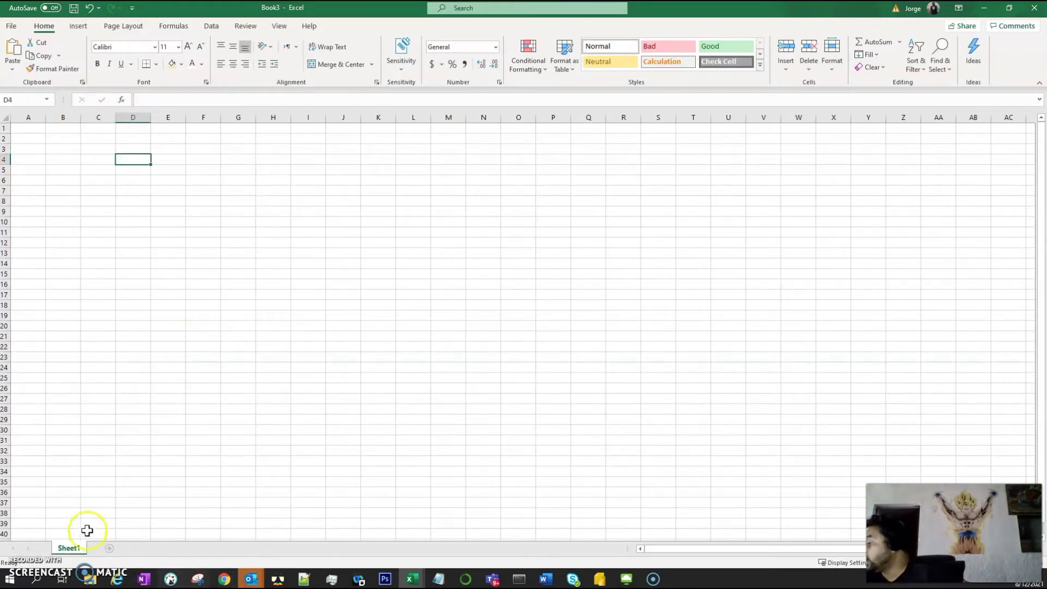
left_click(34, 147)
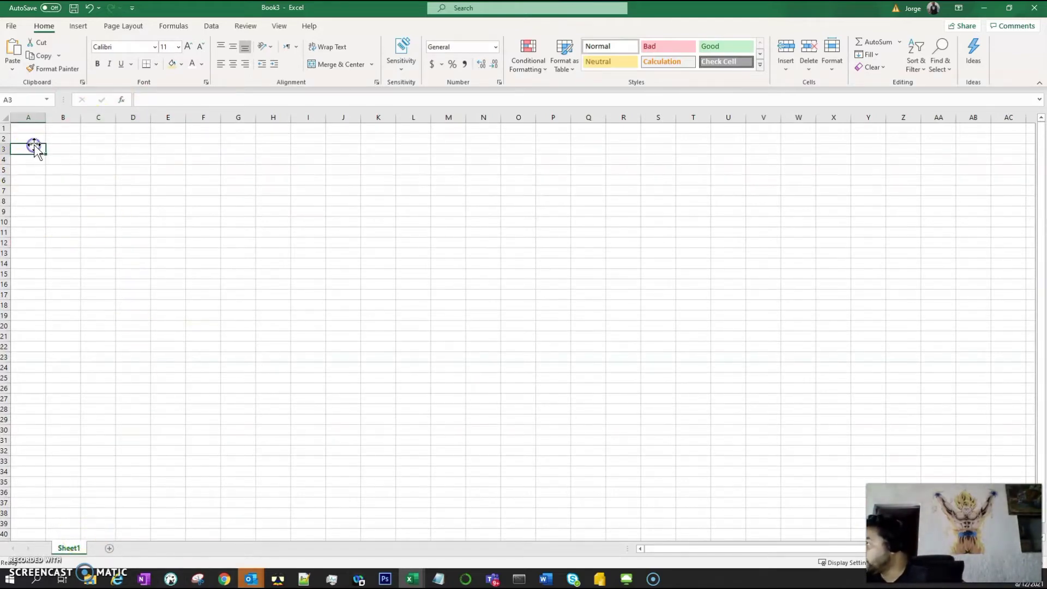
left_click_drag(34, 131, 332, 227)
left_click(212, 377)
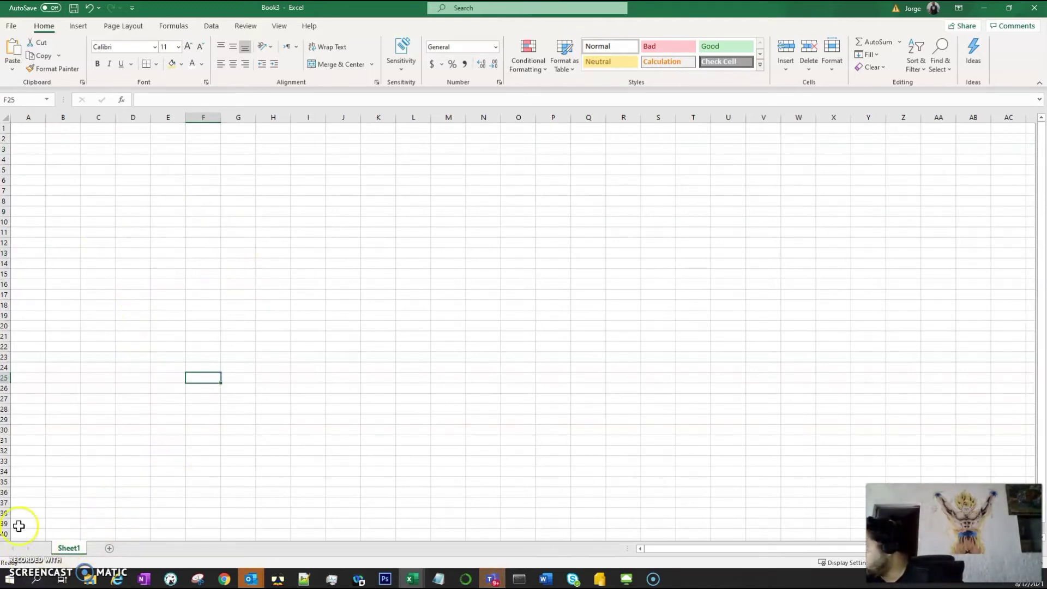
Step: Rename the worksheet Sheet1 as Report1
right_click(77, 550)
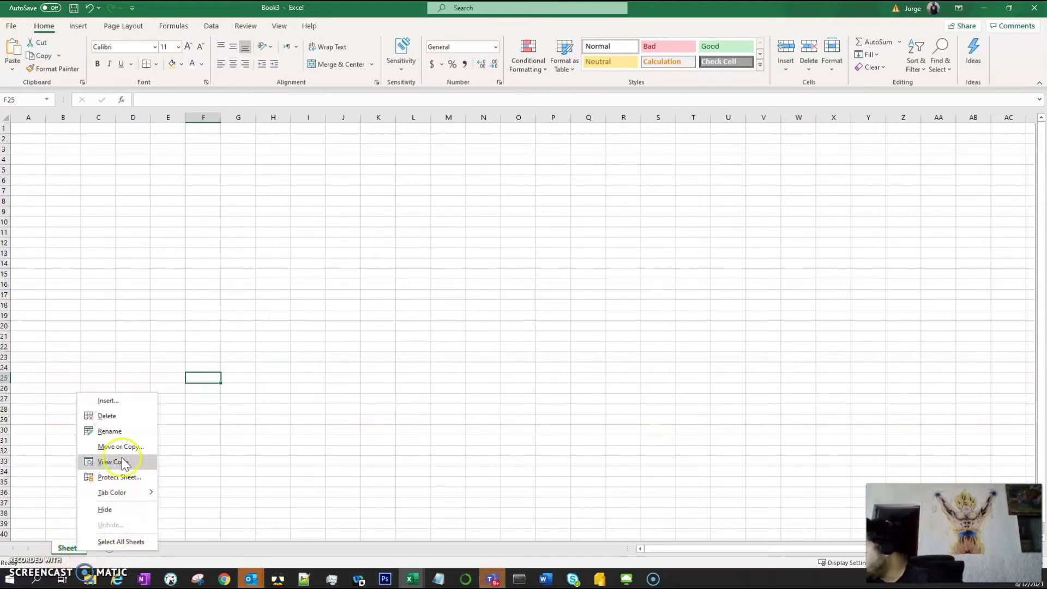
left_click(66, 545)
double_click(69, 547)
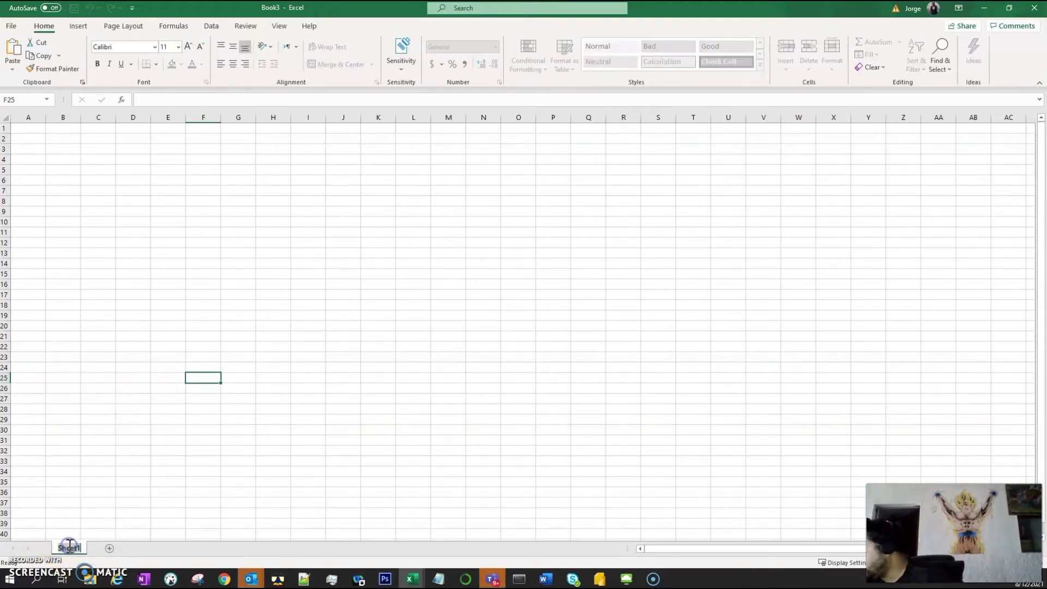
type("Re")
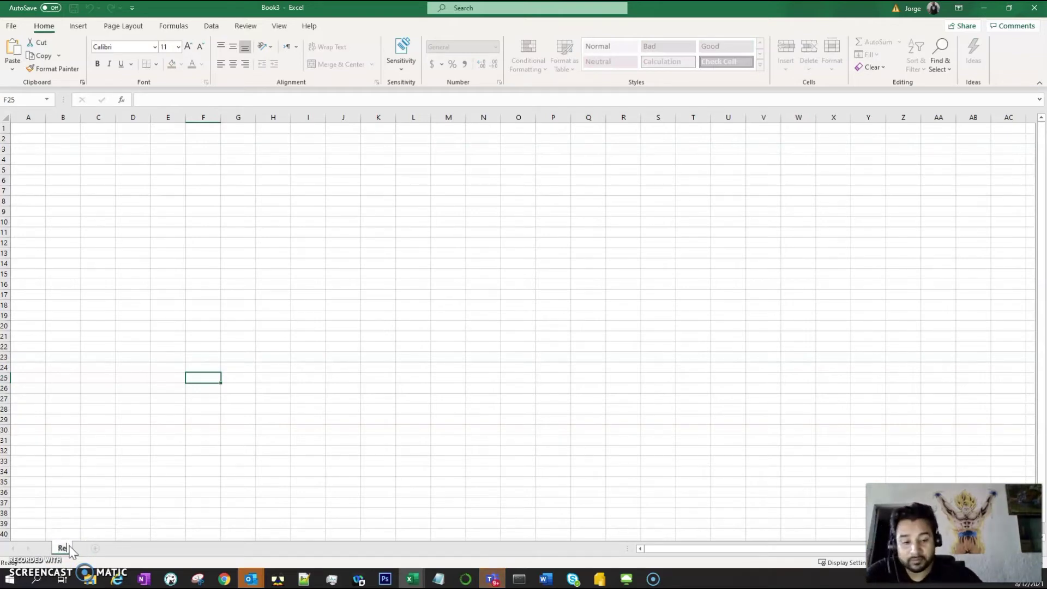
type("port1")
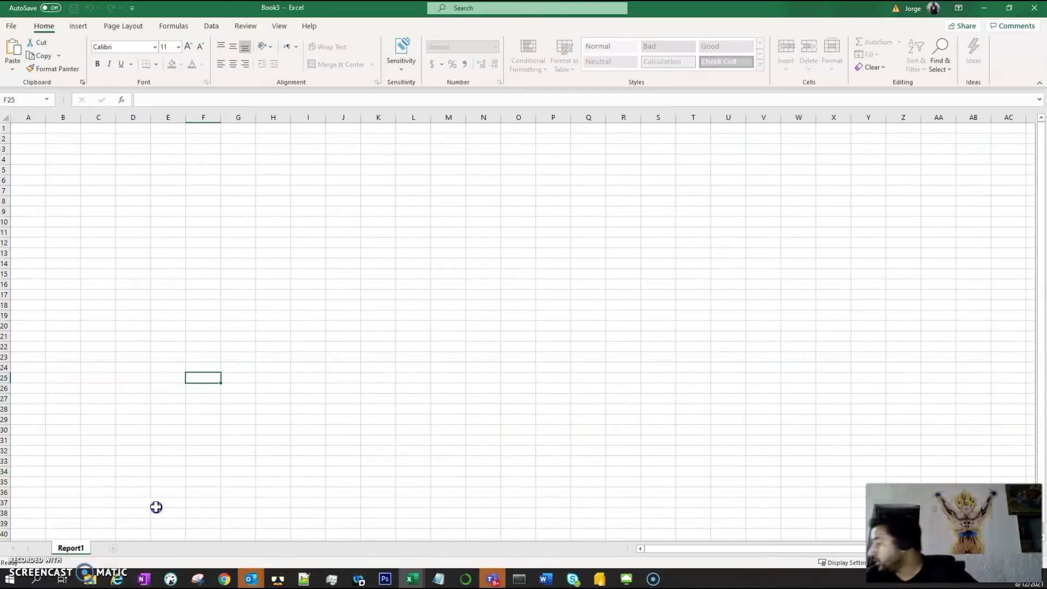
left_click(158, 503)
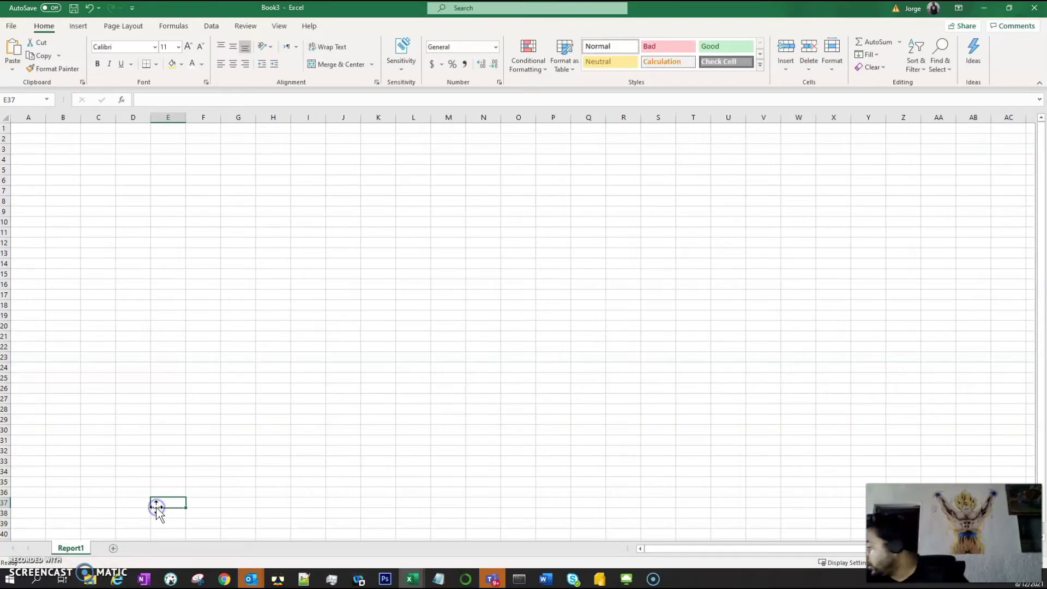
Step: Add a second worksheet, mark the range A2:H6 on it, and open the sheet's name for editing
left_click(112, 549)
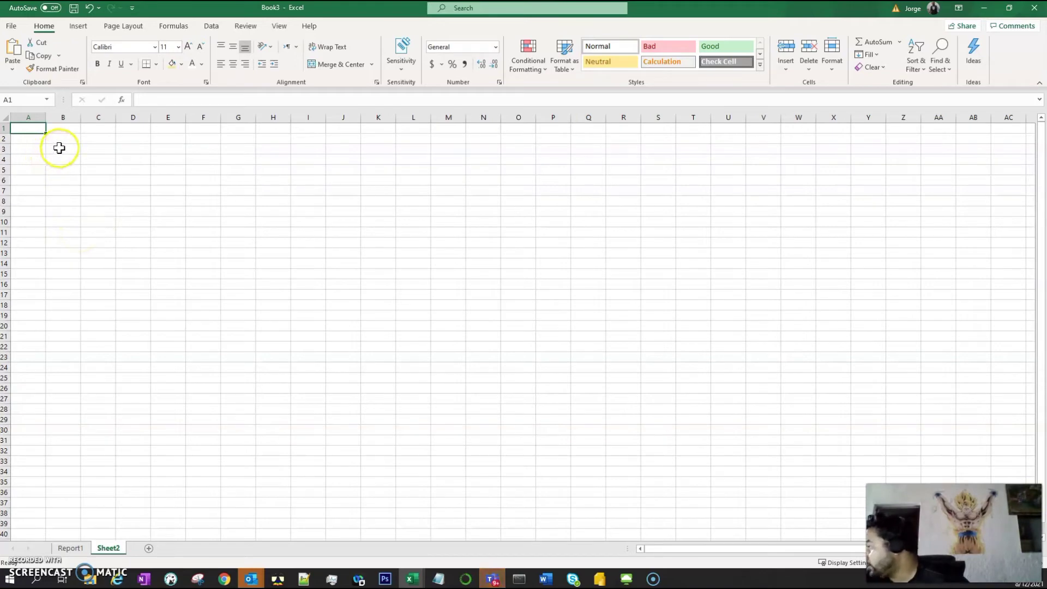
left_click_drag(38, 140, 286, 179)
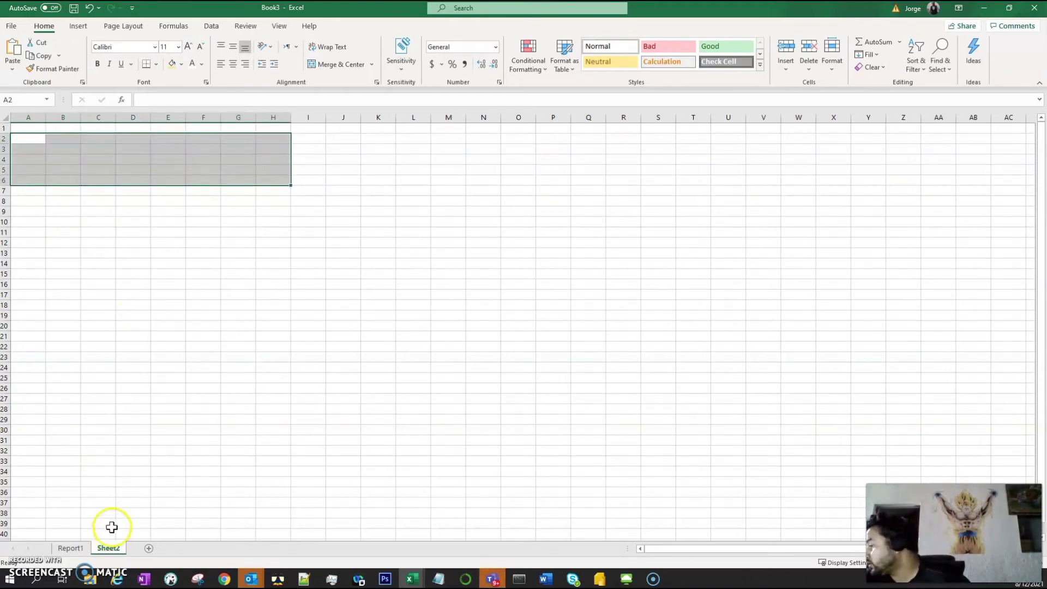
right_click(105, 549)
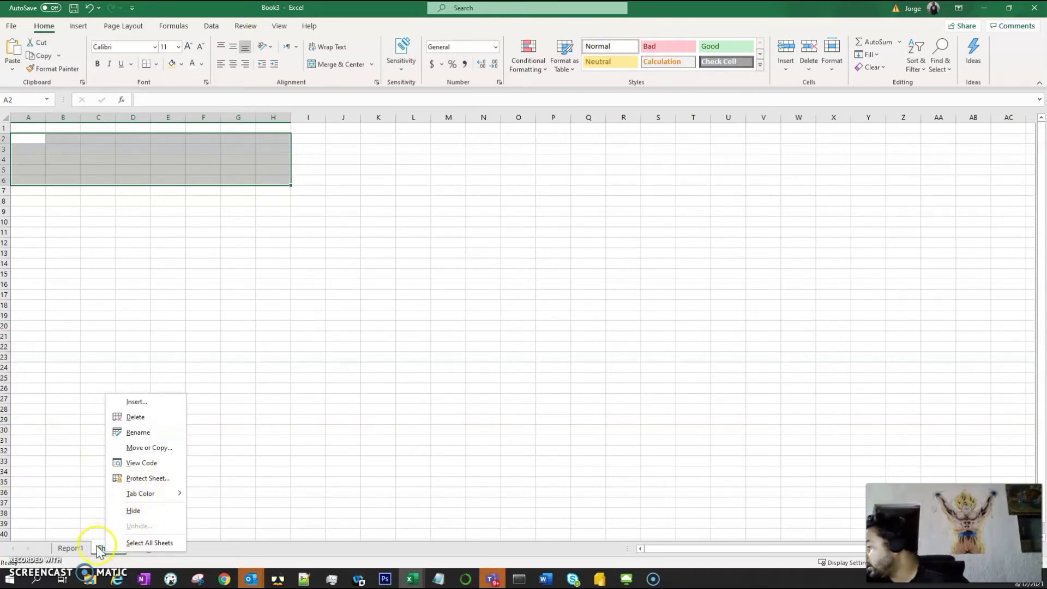
left_click(97, 546)
double_click(105, 547)
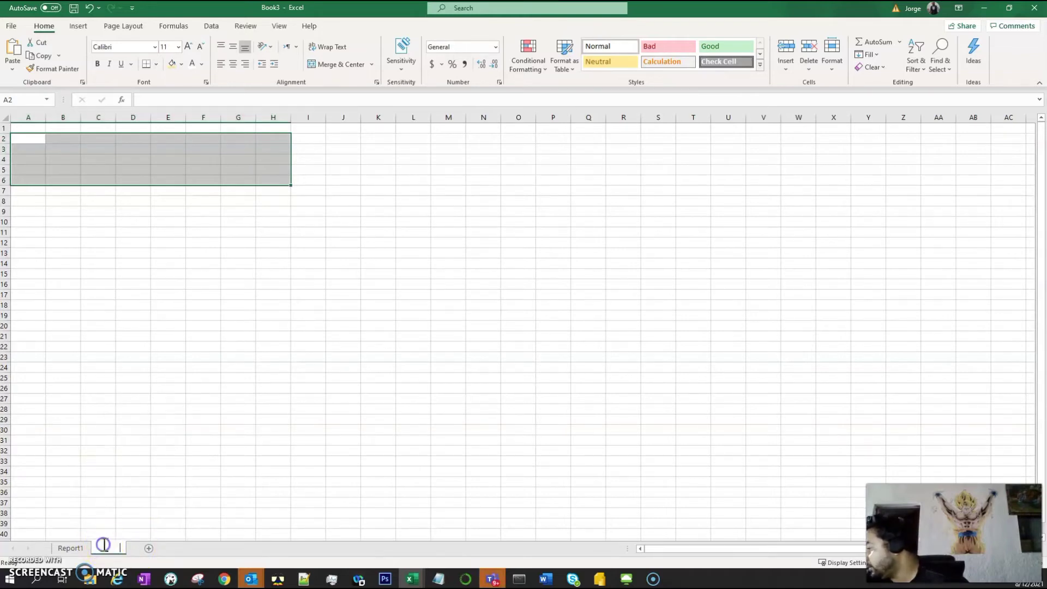
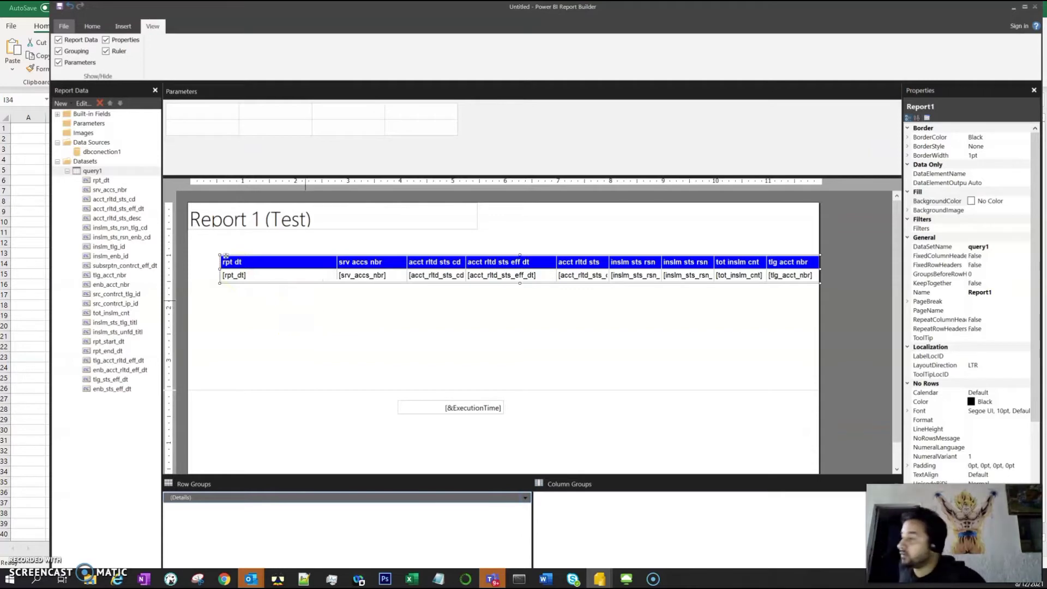
Step: Switch back to Power BI Report Builder and place a copy of the Report1 table in the empty space below the original
left_click(269, 304)
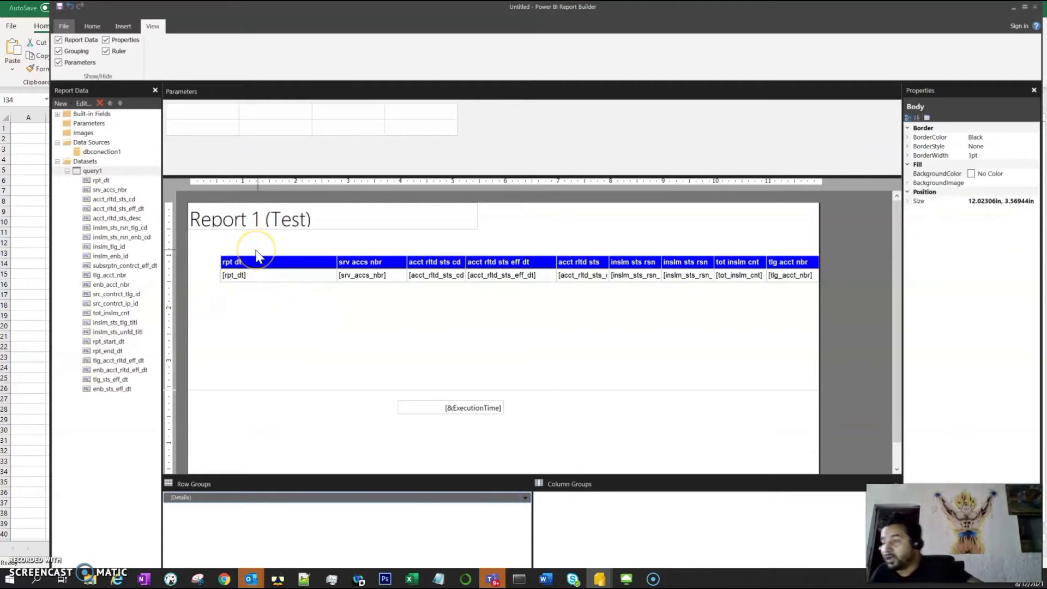
left_click_drag(258, 257, 210, 251)
left_click(210, 251)
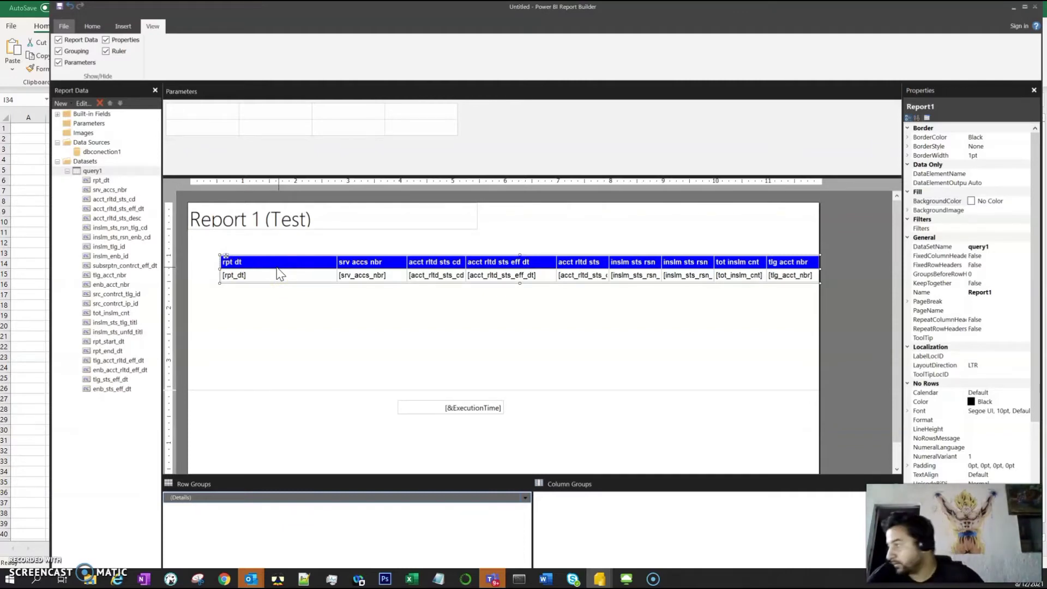
left_click(245, 306)
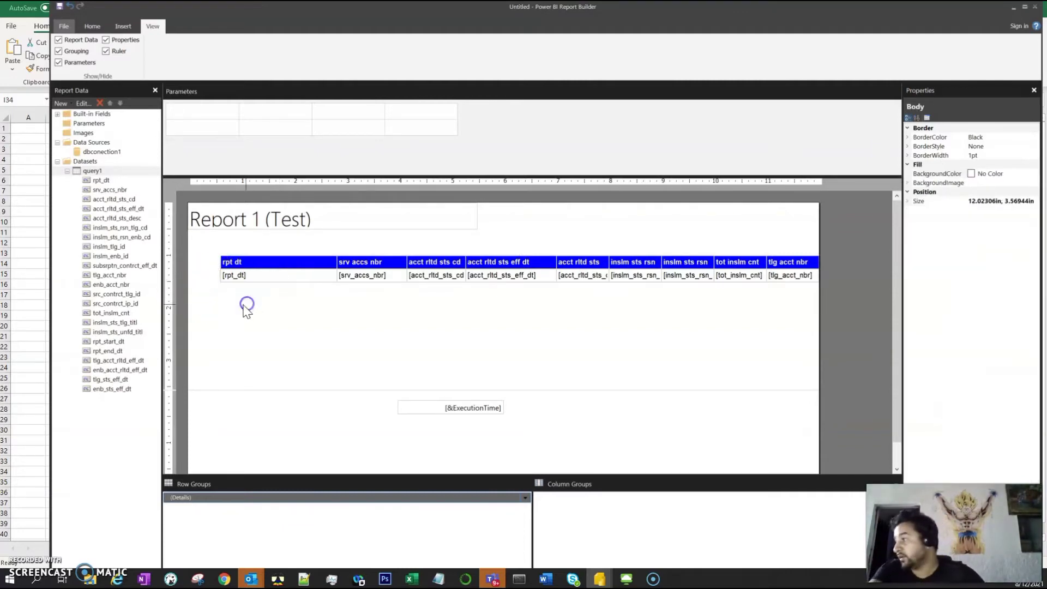
key("ctrl+v")
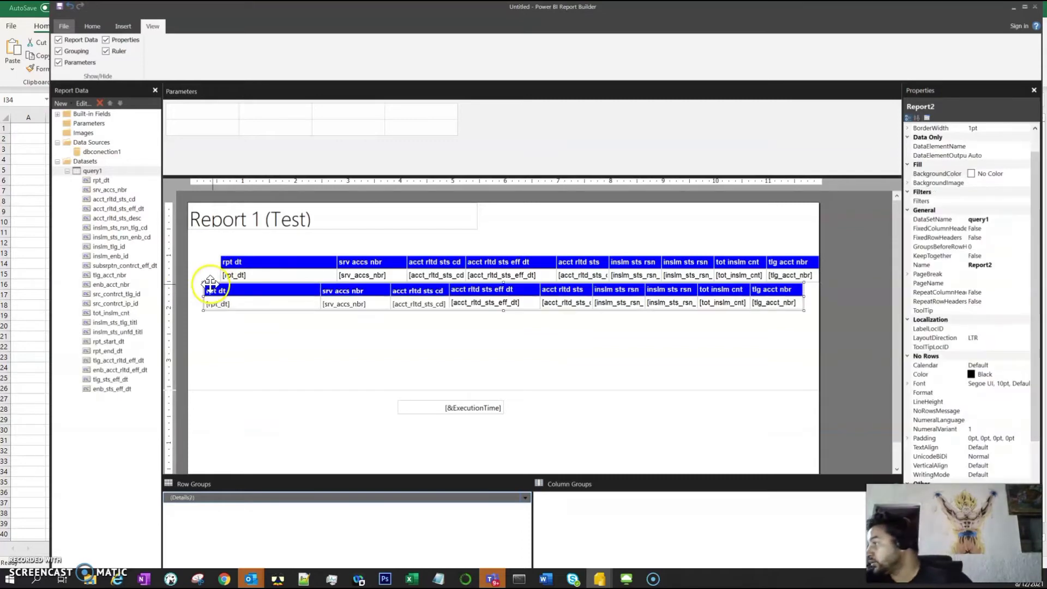
left_click_drag(215, 290, 221, 309)
Step: Move the copied table slightly down and delete its srv accs nbr and acct rltd sts columns
left_click(335, 306)
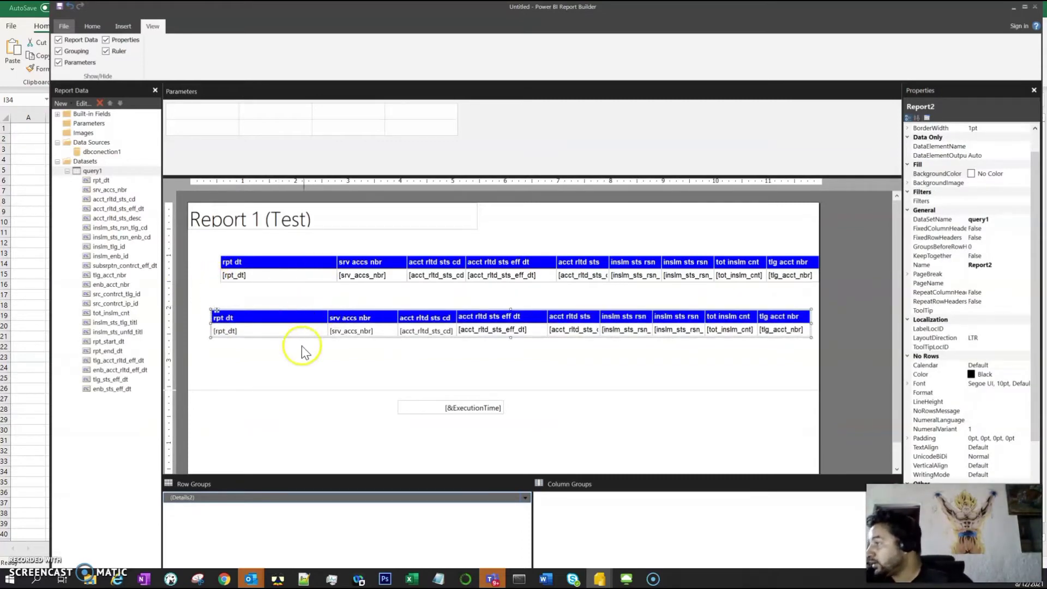
left_click(343, 326)
right_click(345, 301)
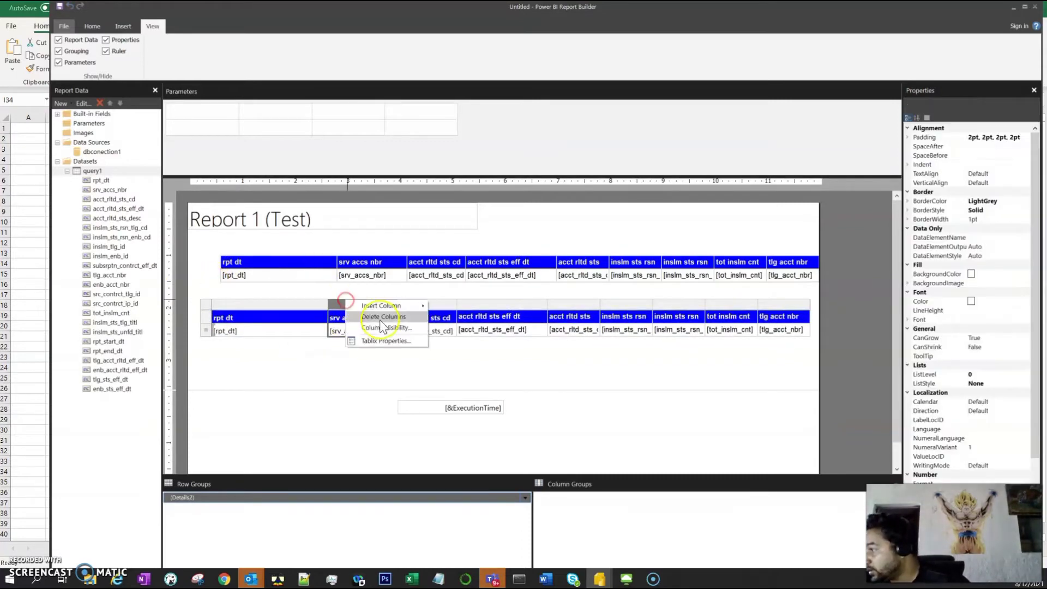
left_click(377, 317)
right_click(519, 307)
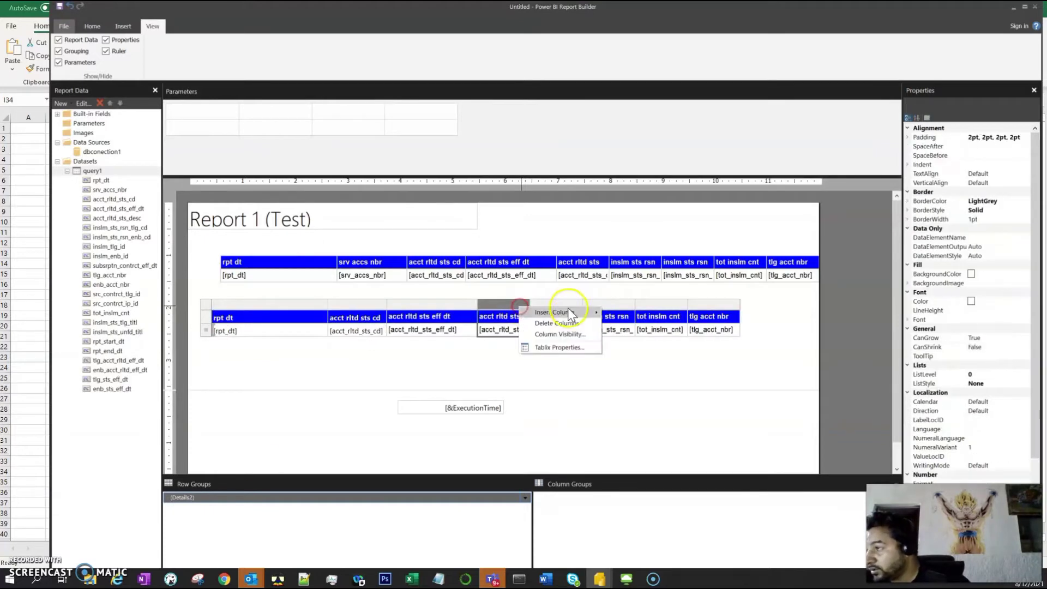
left_click(553, 322)
Step: Delete both inslm sts rsn columns from the Report2 table
right_click(612, 301)
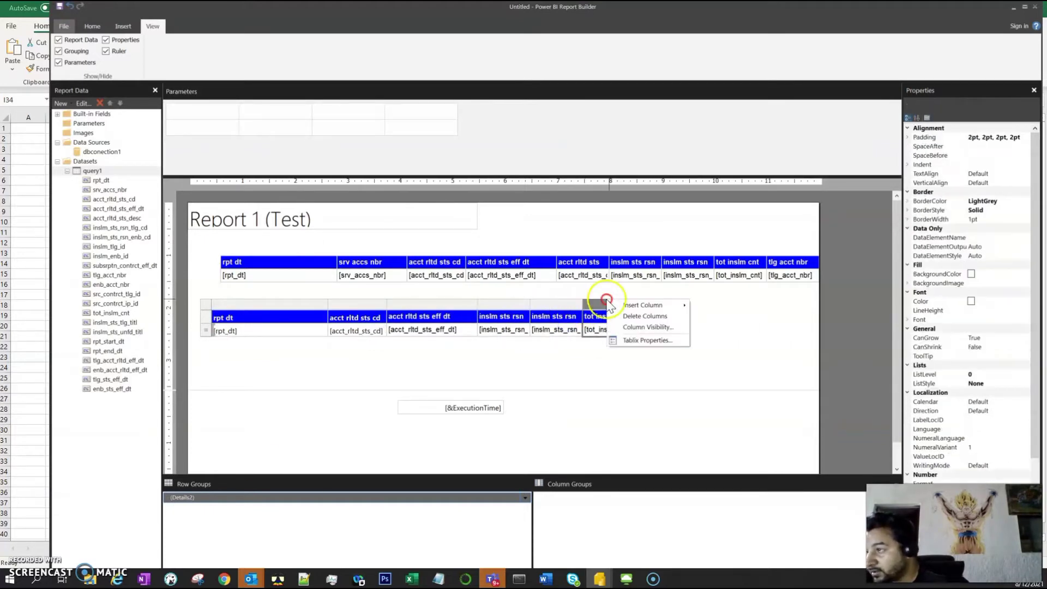
right_click(562, 306)
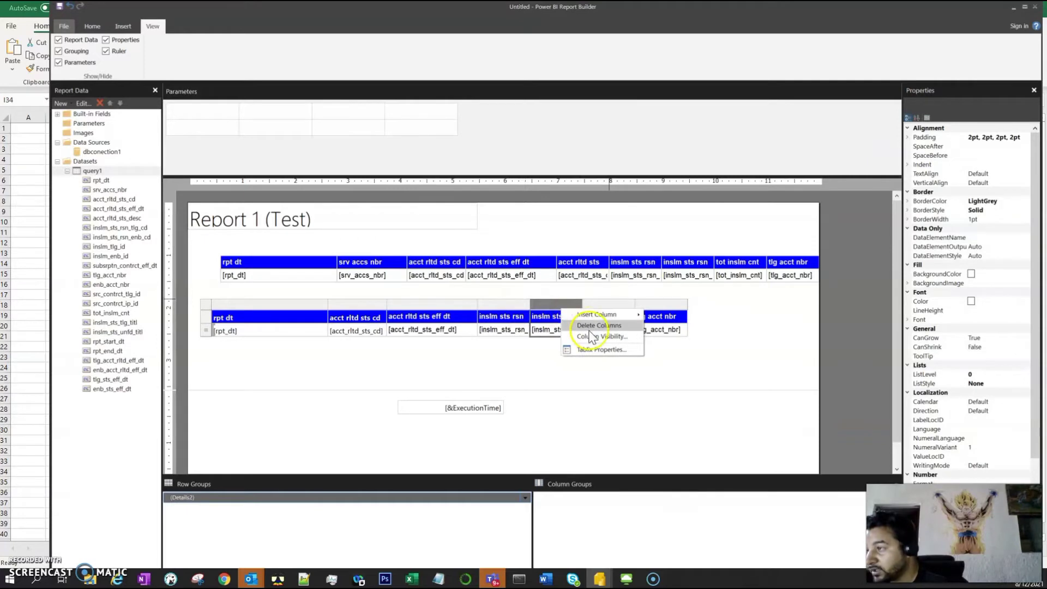
left_click(588, 325)
right_click(495, 306)
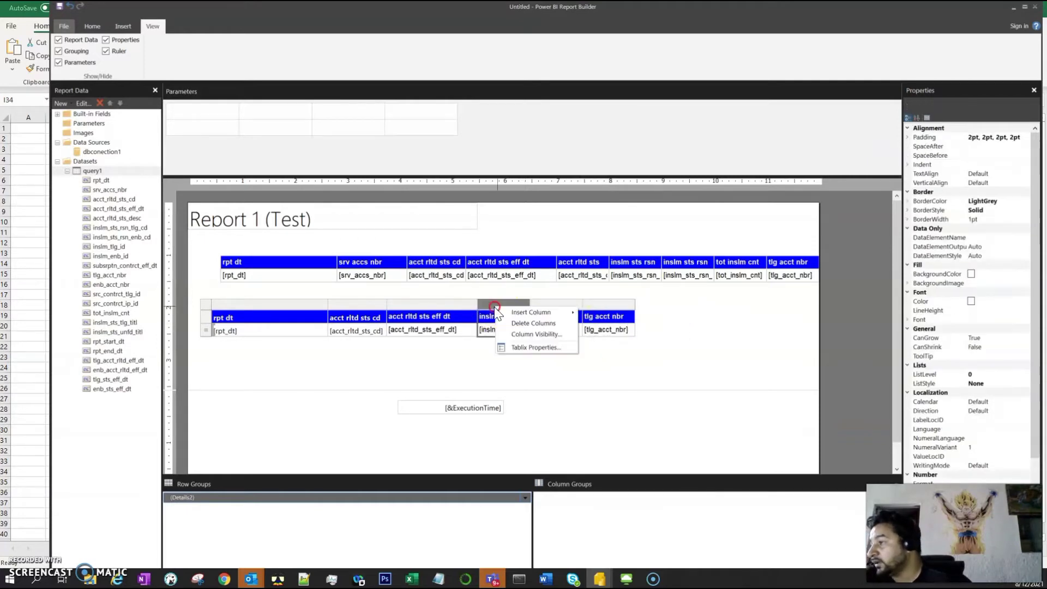
left_click(521, 324)
Step: Insert a column after tlg acct nbr in the Report2 table and fill it with the rpt_end_dt field
right_click(570, 302)
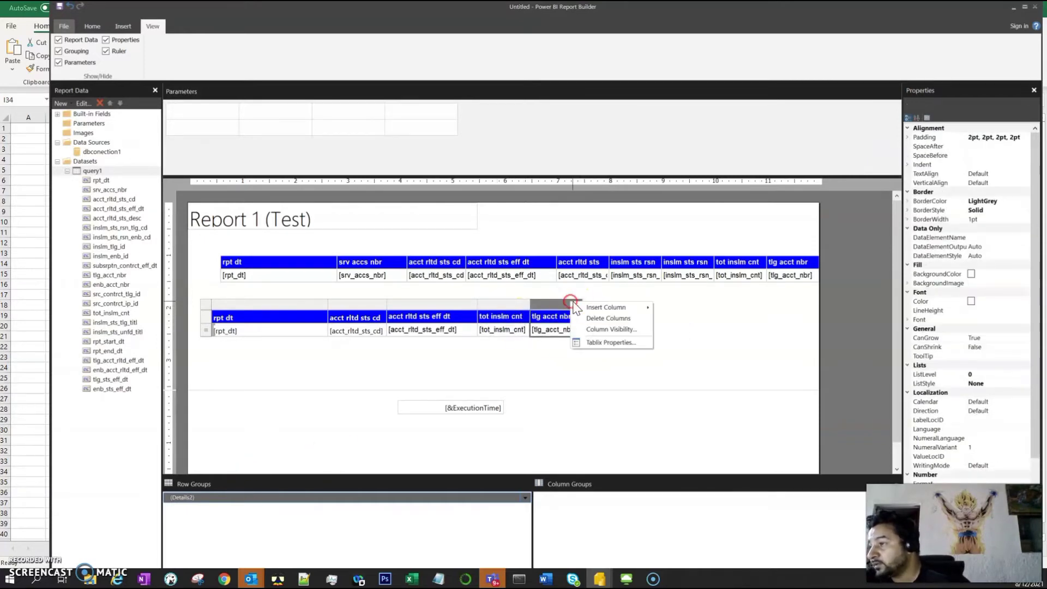
mouse_move(606, 307)
left_click(668, 320)
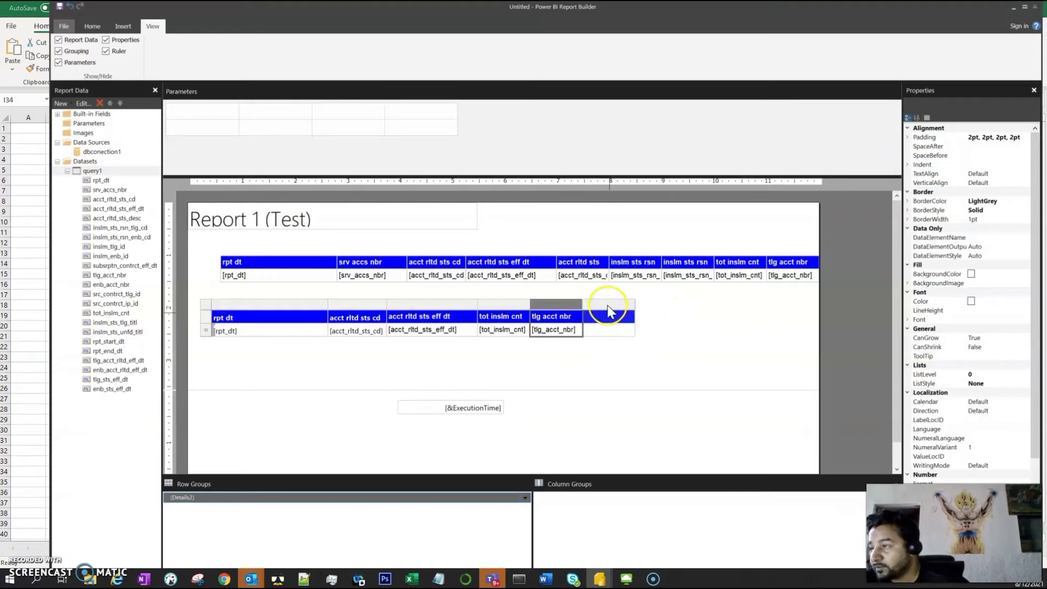
left_click(621, 330)
left_click(632, 322)
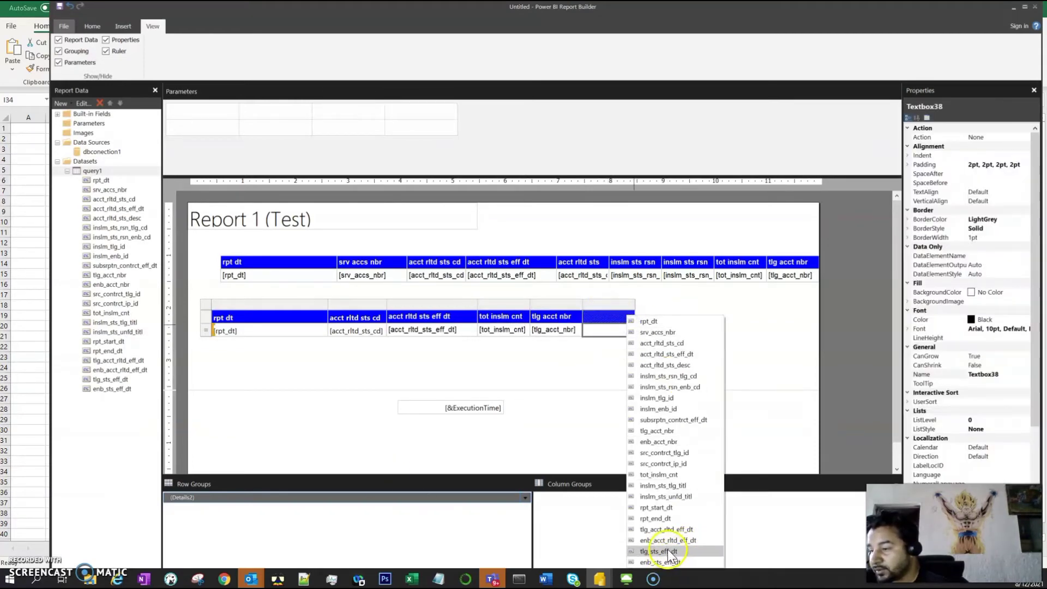
left_click(679, 521)
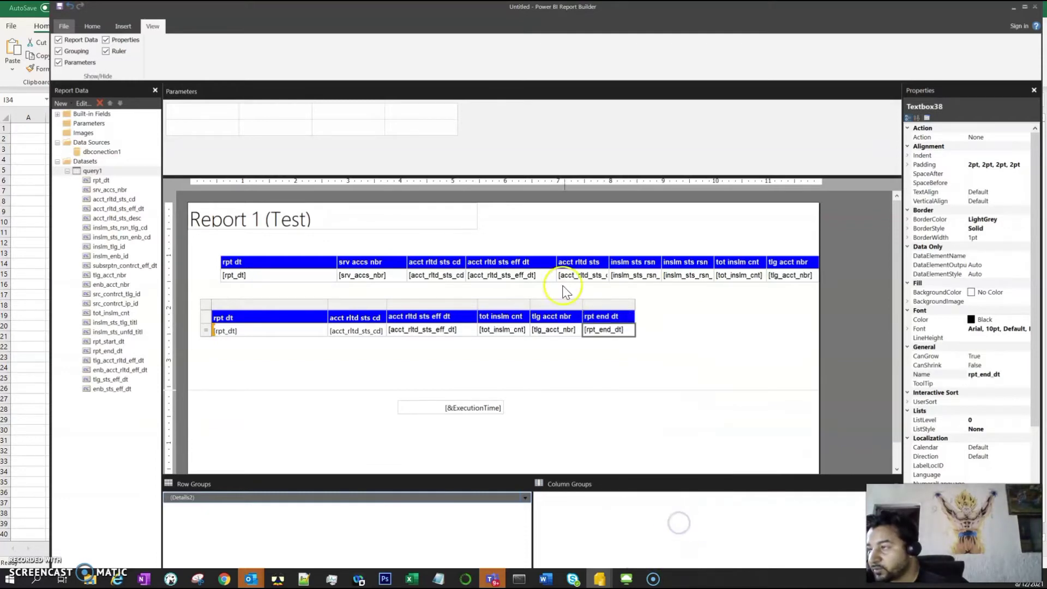
Step: Widen the rpt end dt column of the Report2 table to nearly twice its width
left_click(665, 311)
left_click(632, 316)
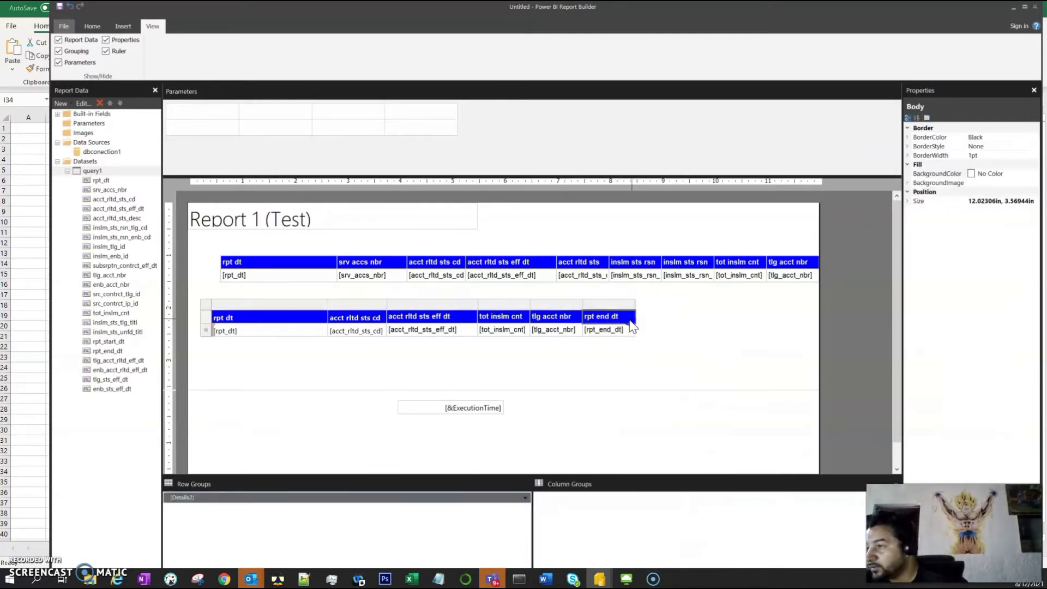
left_click_drag(636, 304, 681, 304)
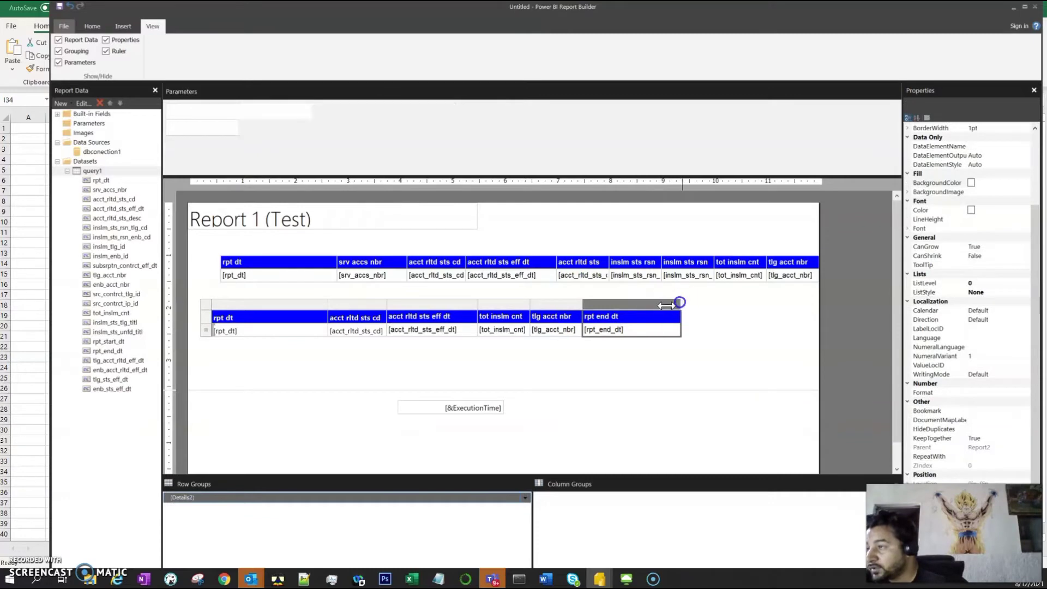
right_click(653, 331)
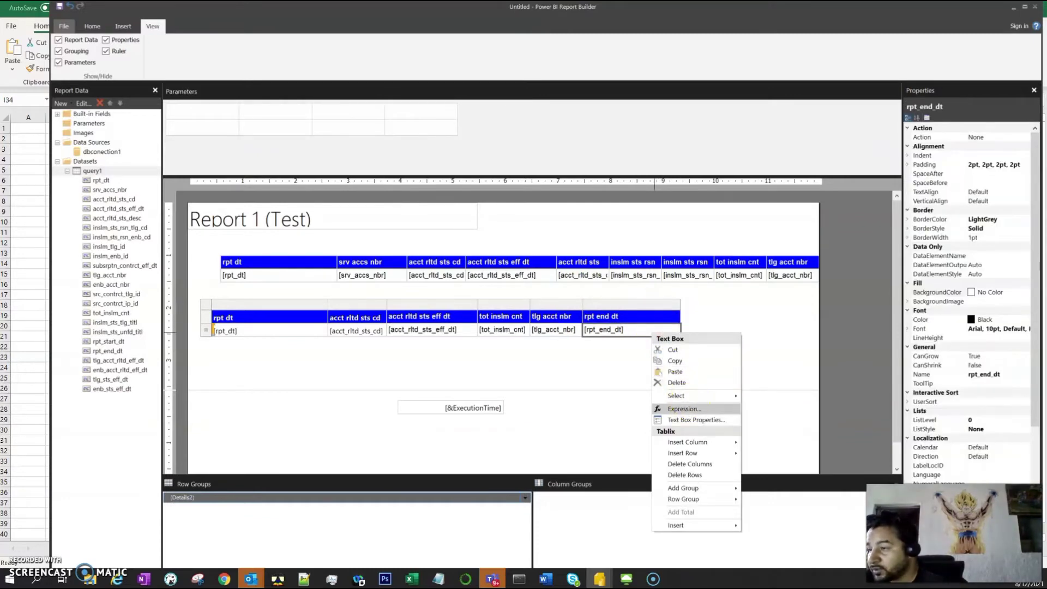
left_click(683, 409)
left_click(704, 138)
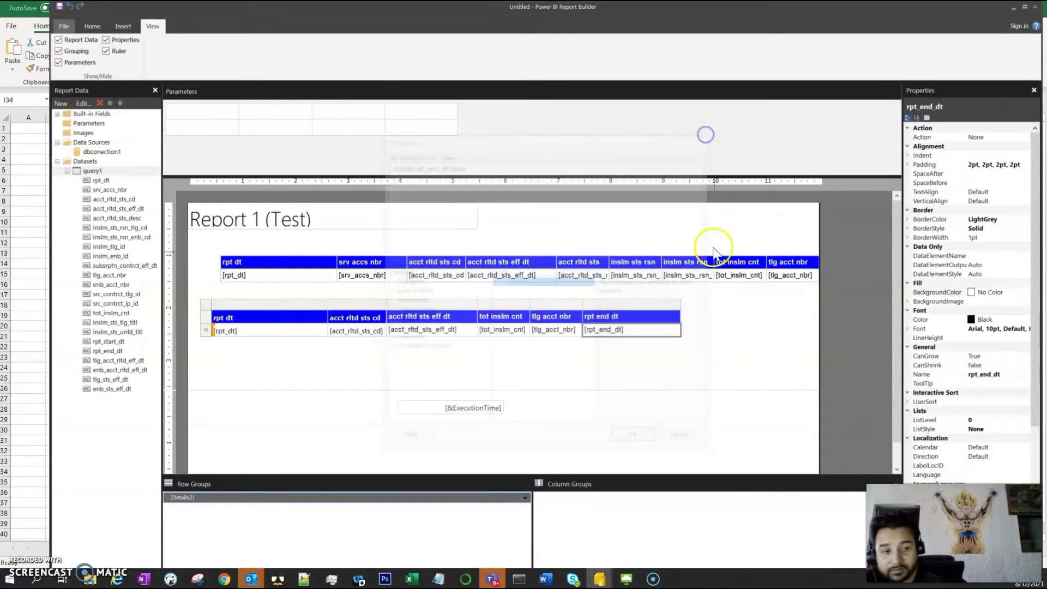
Step: Format the rpt_end_dt text box in the Report2 table as a date of type 01/31/2000
right_click(636, 327)
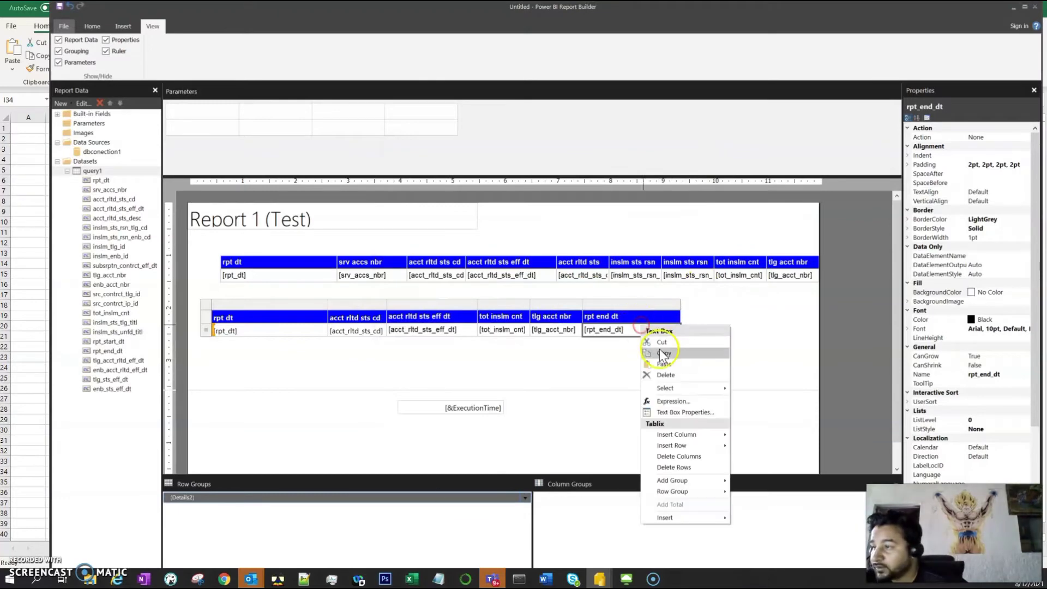
left_click(677, 411)
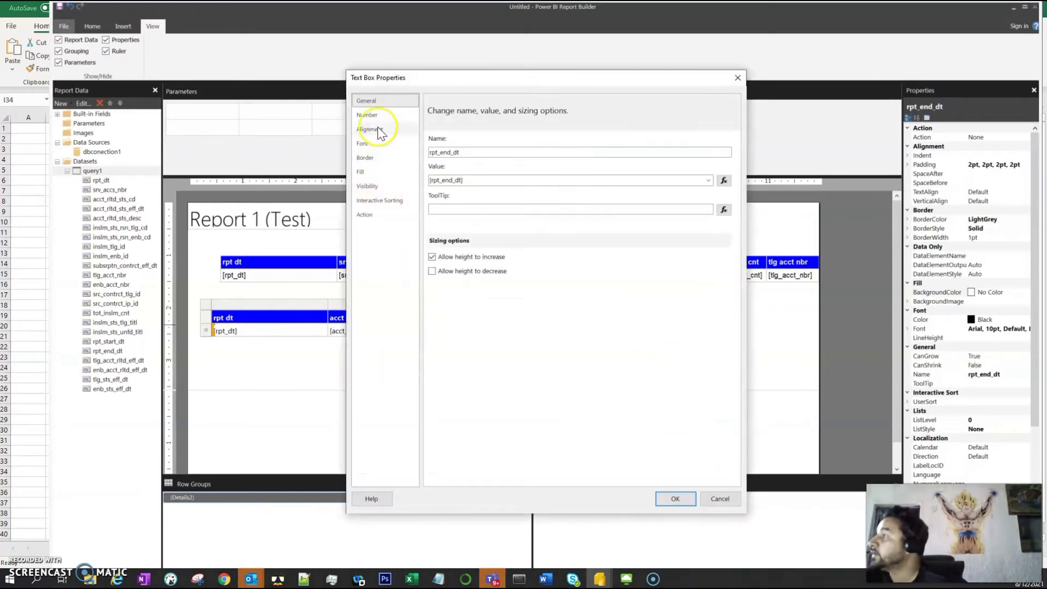
left_click(379, 114)
left_click(438, 173)
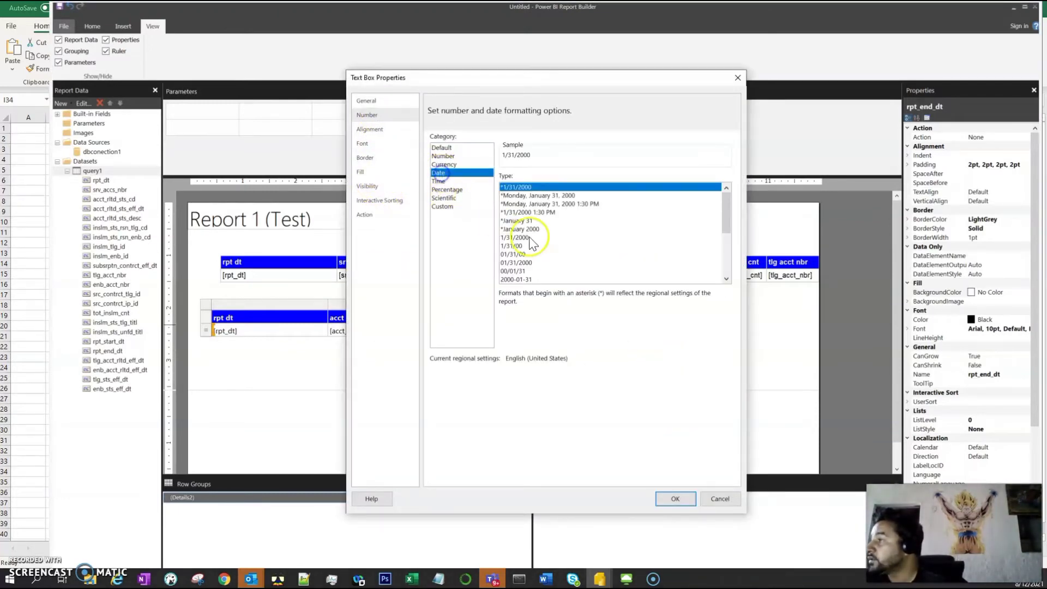
left_click(525, 263)
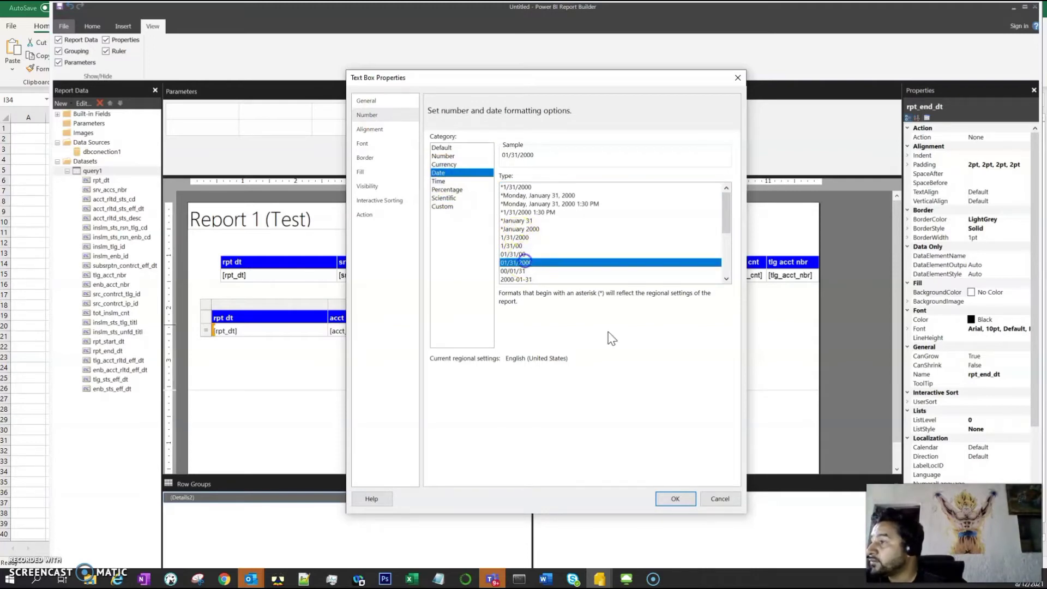
left_click(657, 499)
left_click(360, 364)
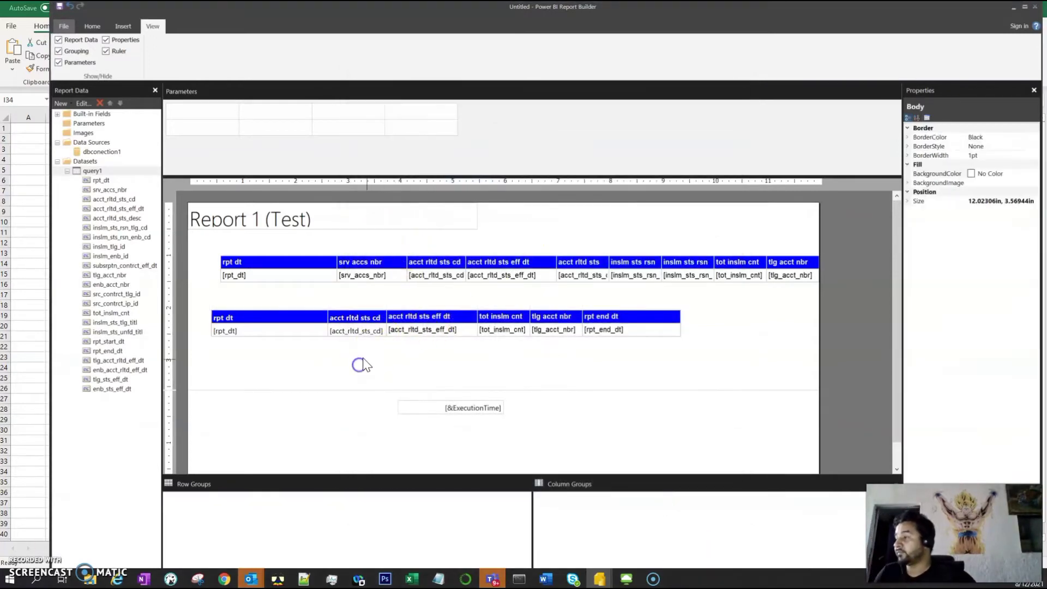
Step: Set the page break location of the Report1 table to Start
left_click(232, 261)
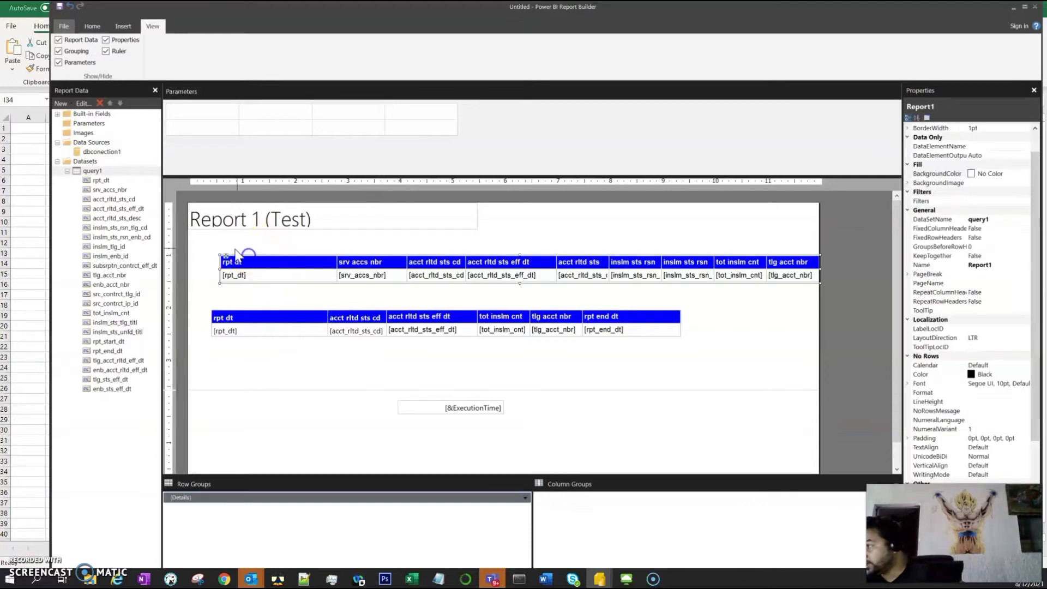
left_click(980, 266)
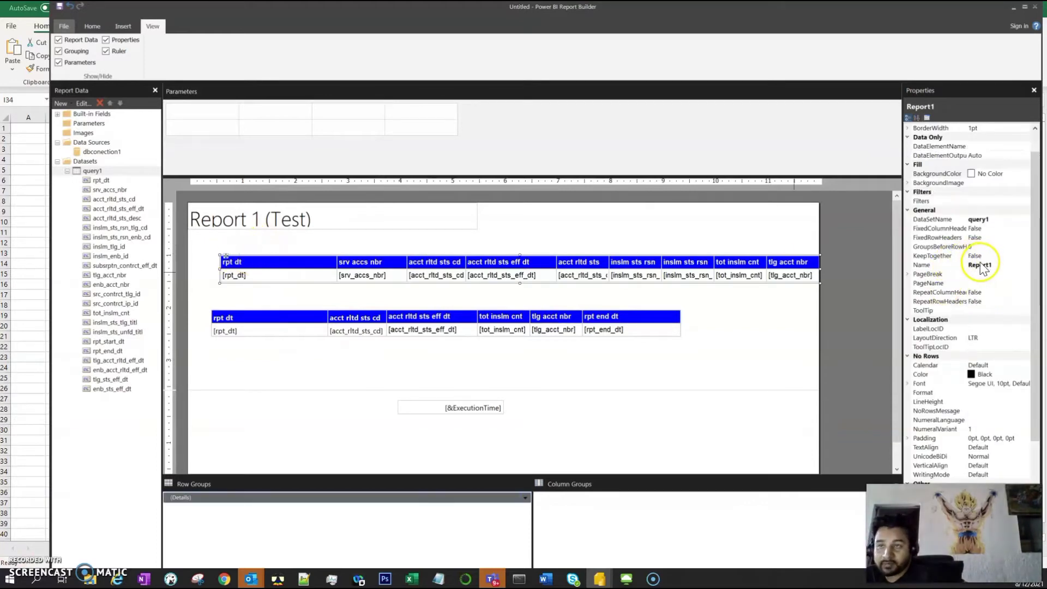
left_click(908, 275)
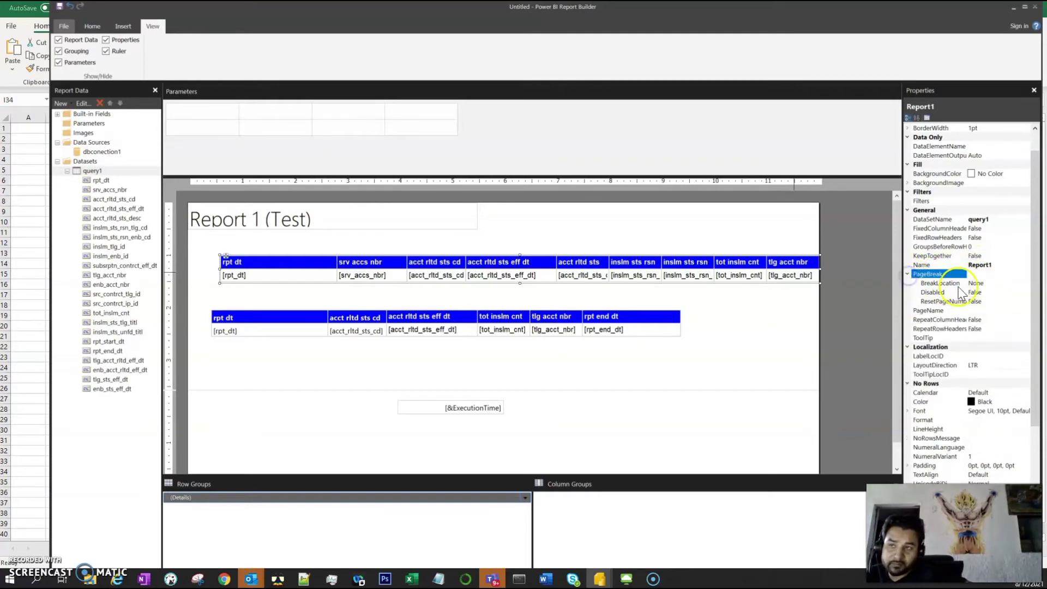
left_click(1006, 283)
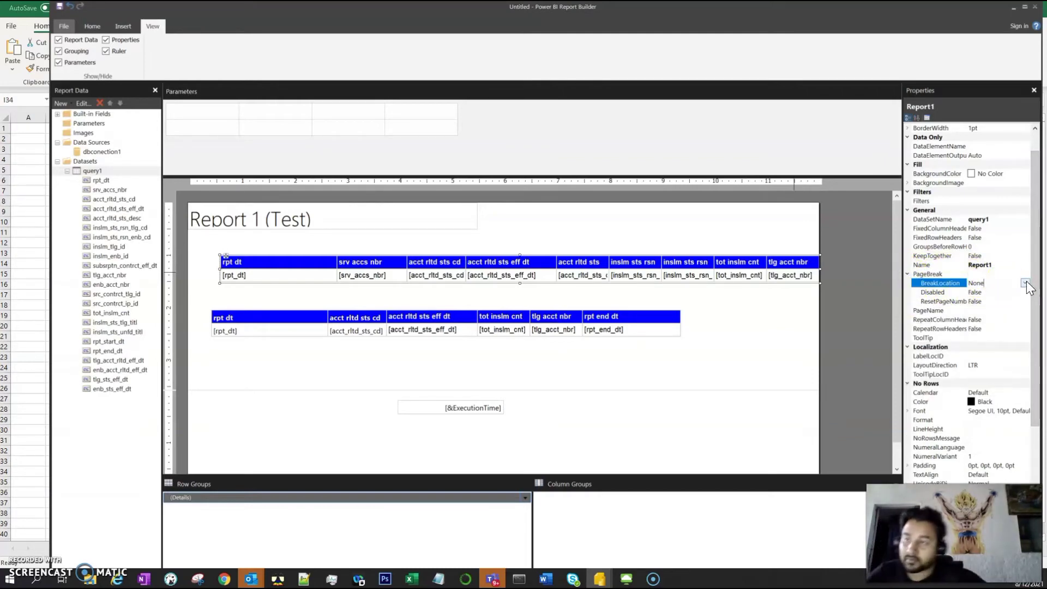
left_click(1026, 283)
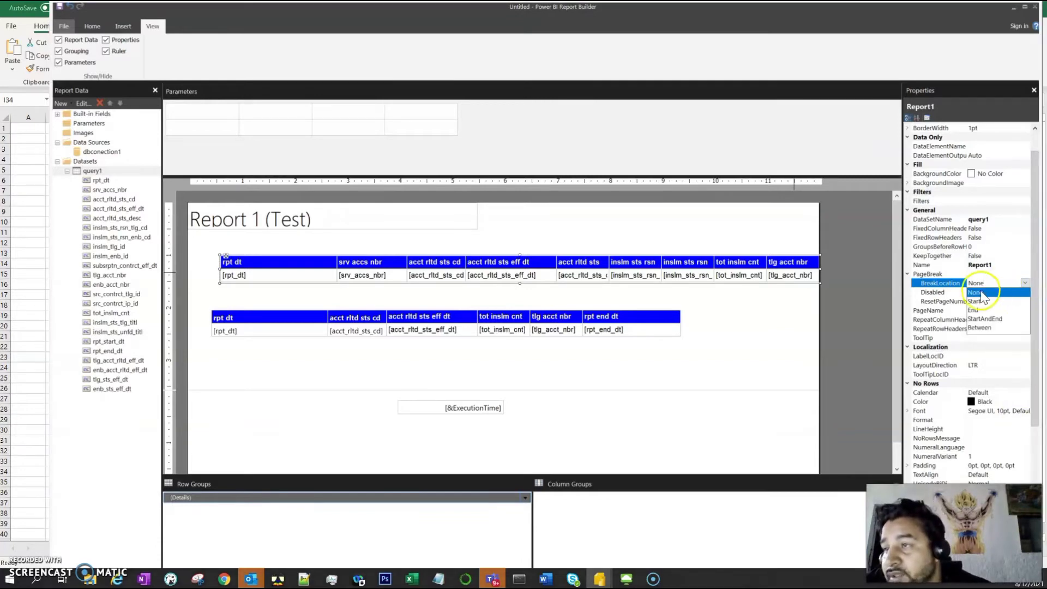
left_click(975, 302)
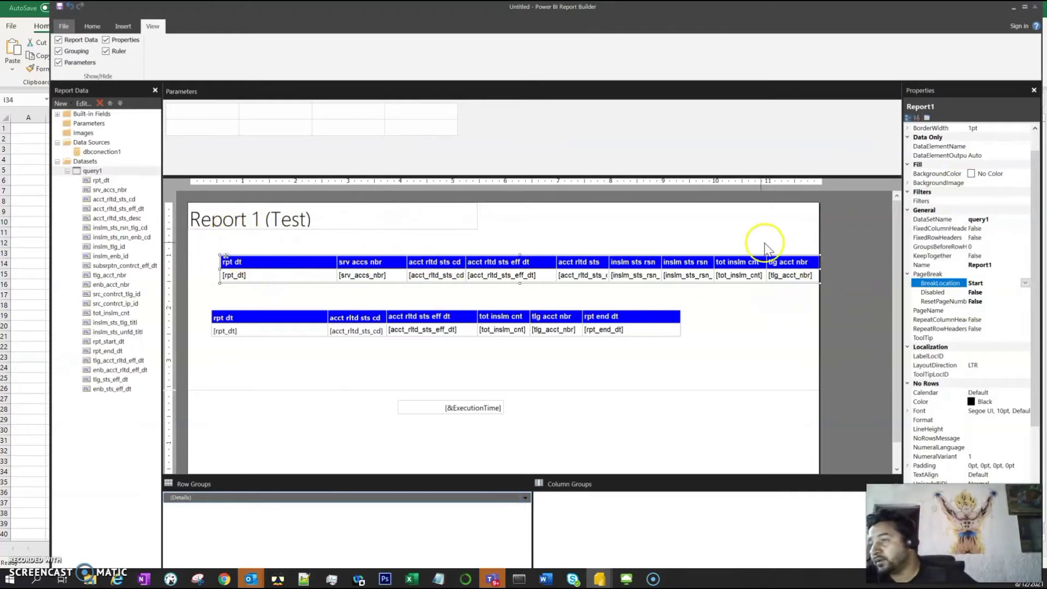
Step: Set the page name of the Report1 table to Report1
left_click(297, 242)
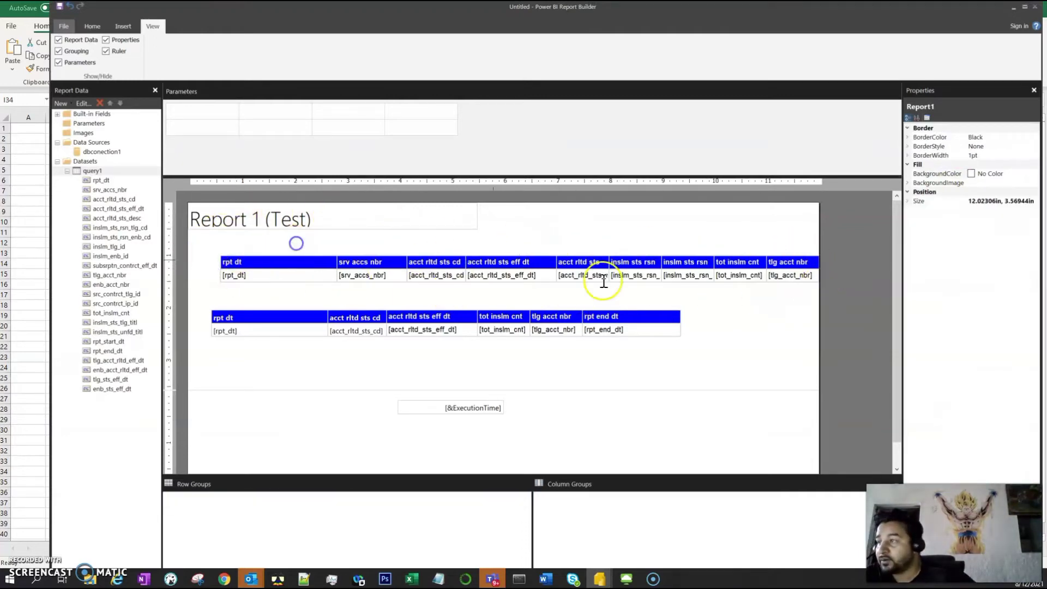
left_click(220, 267)
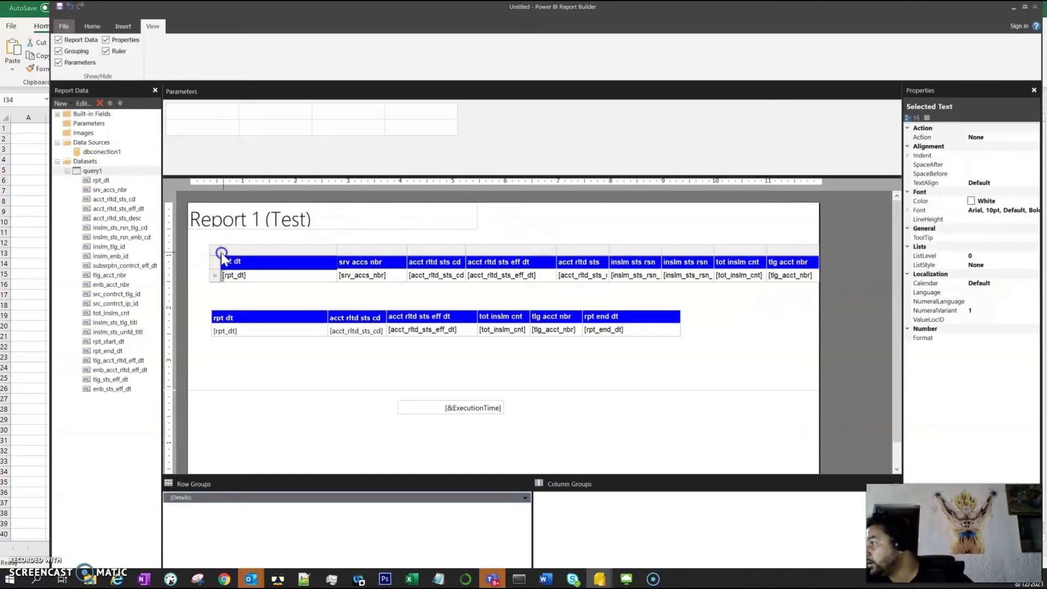
left_click(221, 254)
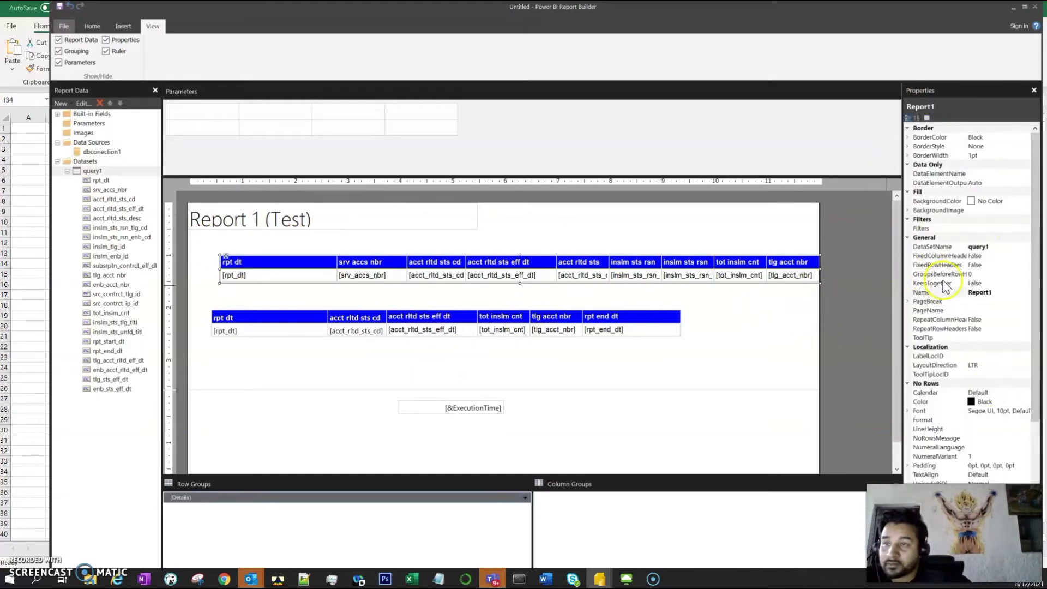
left_click(985, 301)
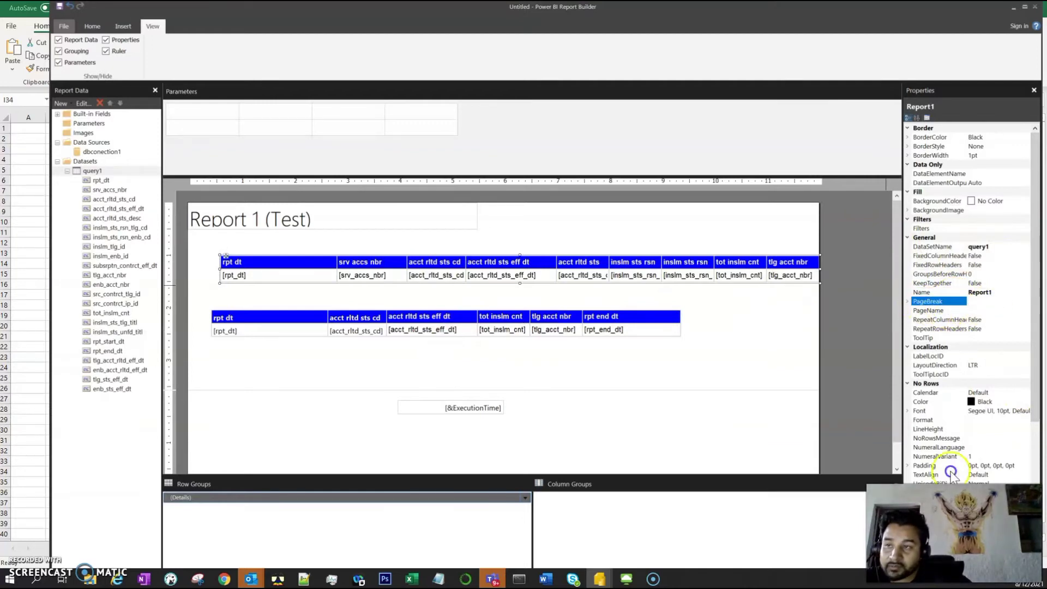
left_click(984, 312)
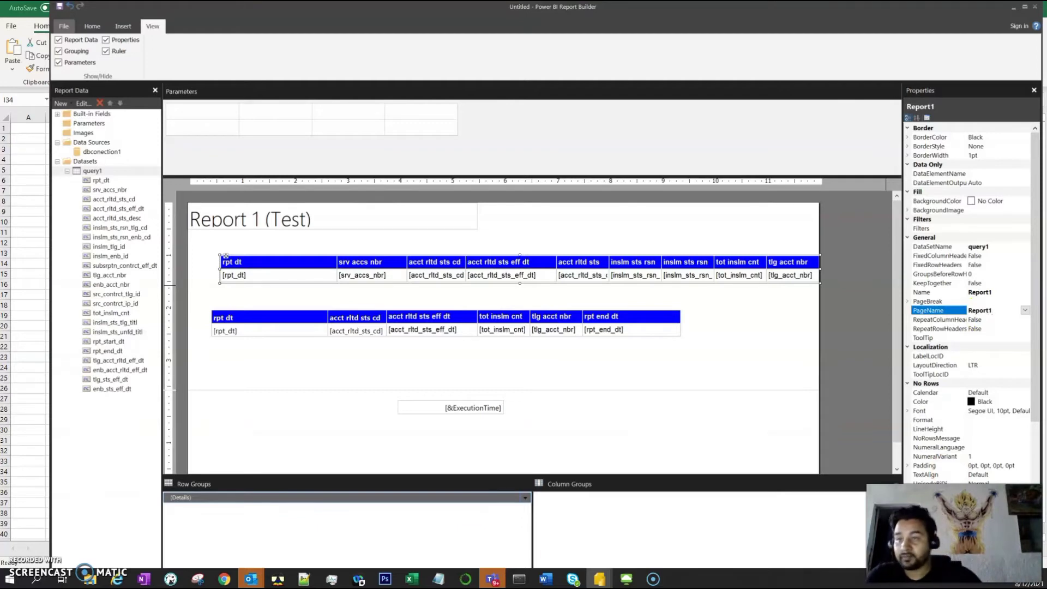
left_click(783, 332)
Step: Select the whole second table and set its page name to Report2
left_click(572, 316)
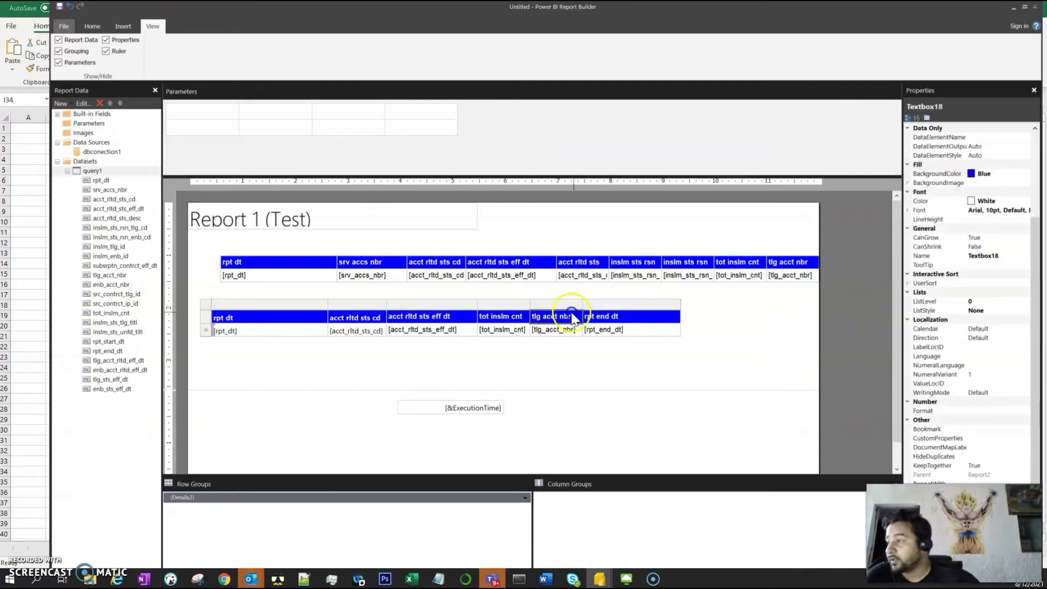
left_click(206, 304)
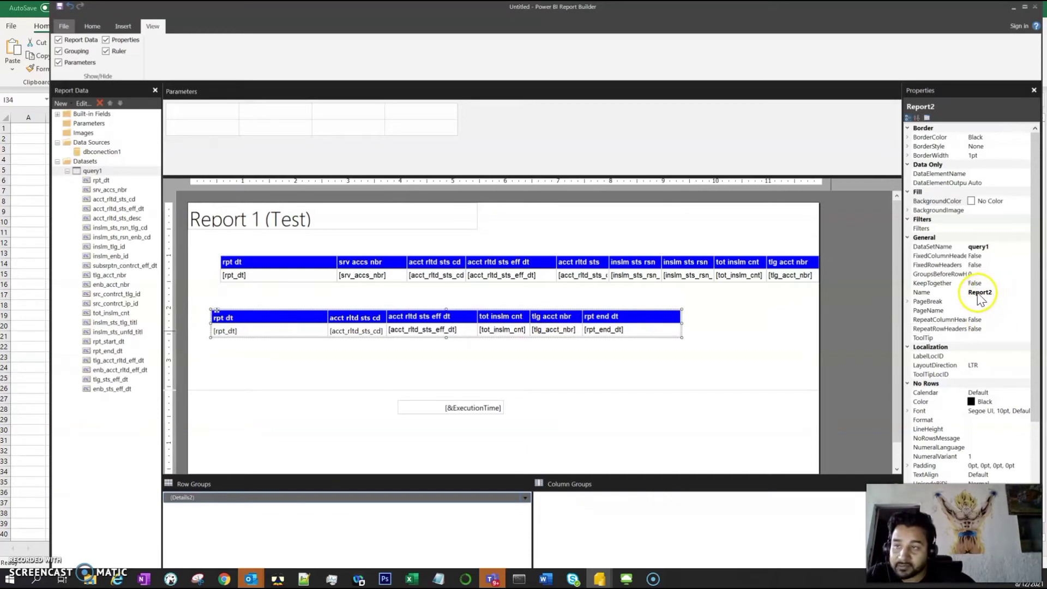
left_click(977, 309)
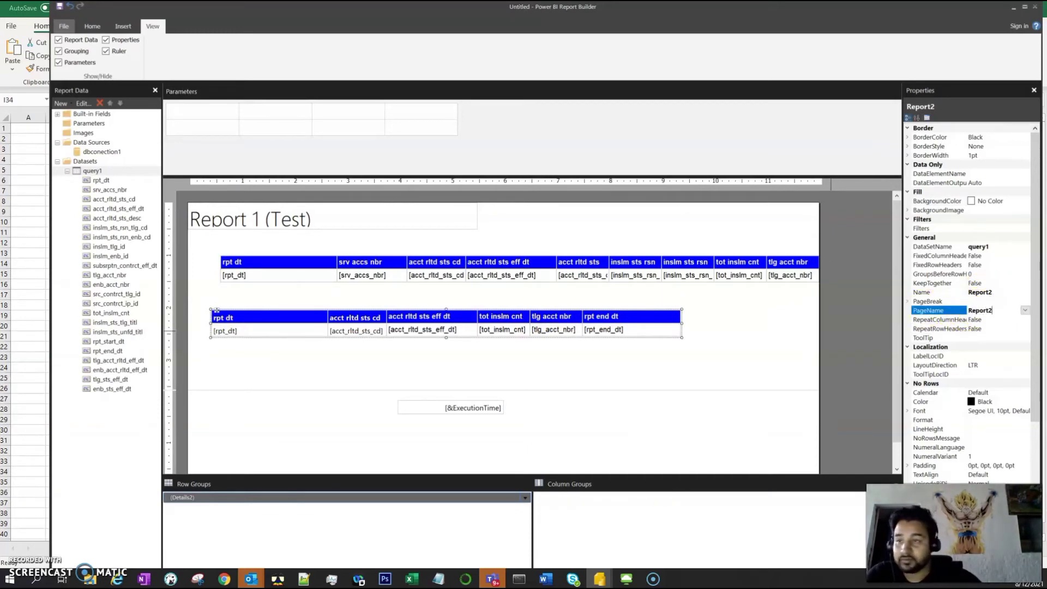
Step: Set the page break location of the Report2 table to Start
left_click(907, 301)
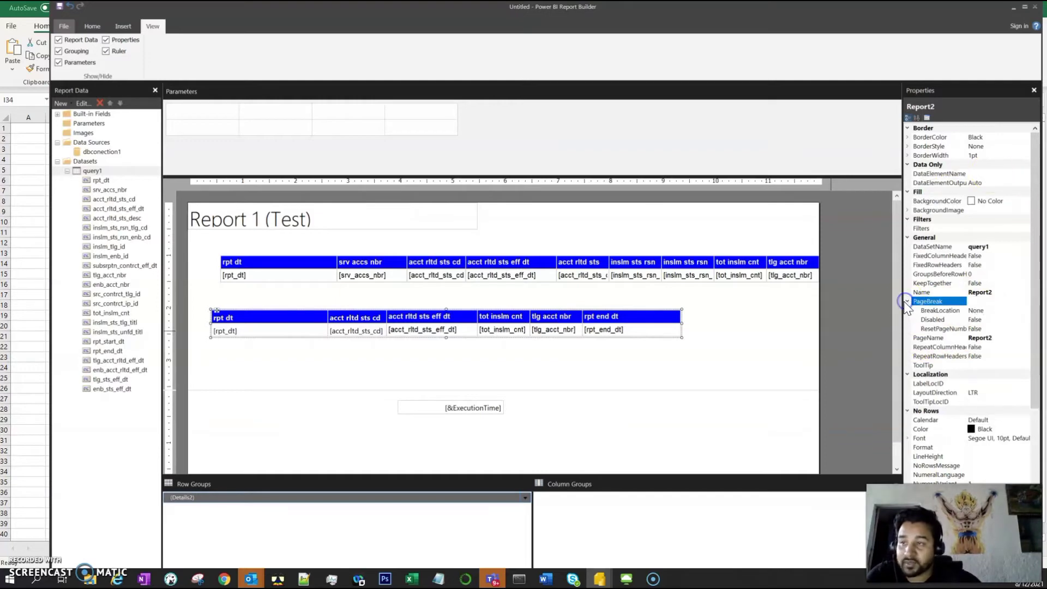
left_click(986, 311)
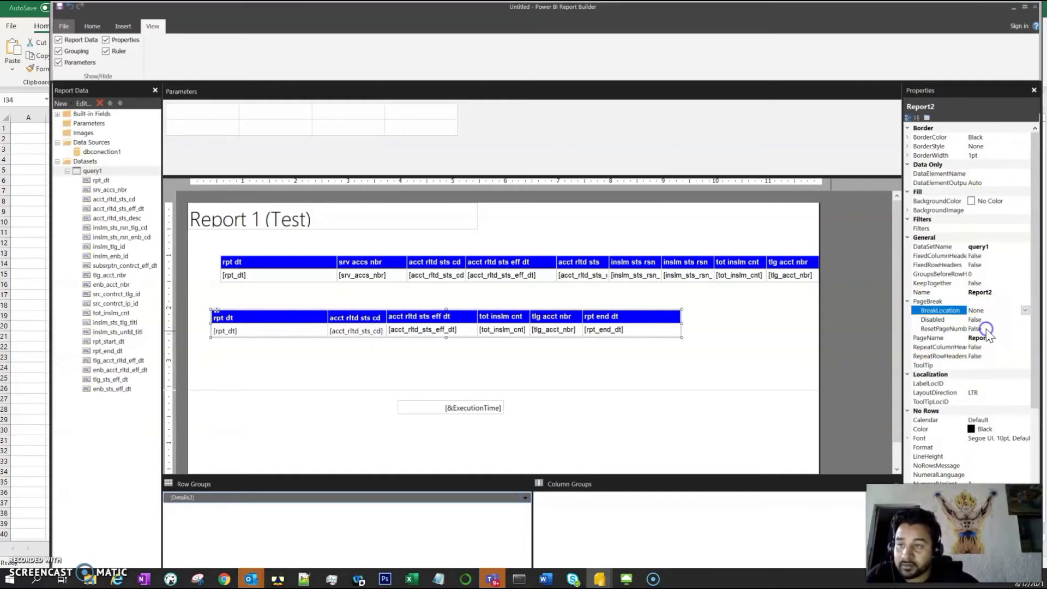
left_click(990, 325)
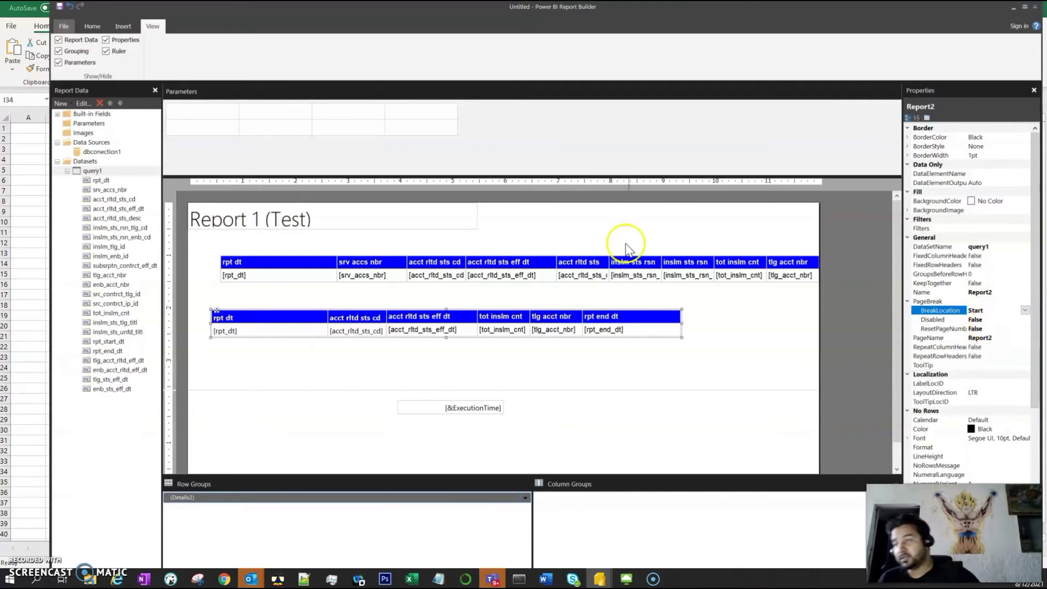
left_click(698, 309)
left_click_drag(213, 248, 831, 306)
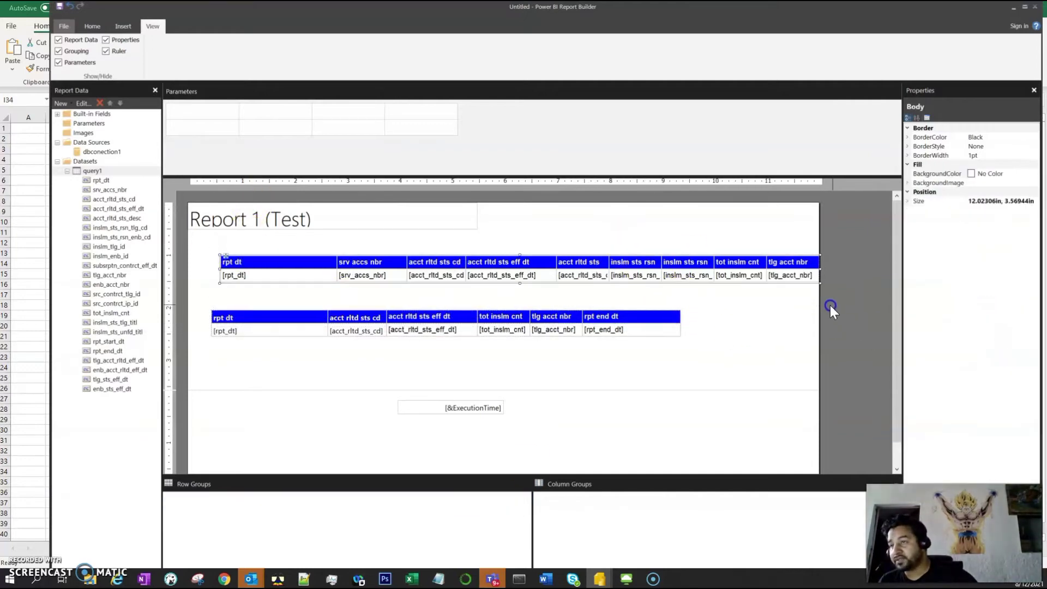
left_click(260, 298)
left_click_drag(203, 306, 697, 344)
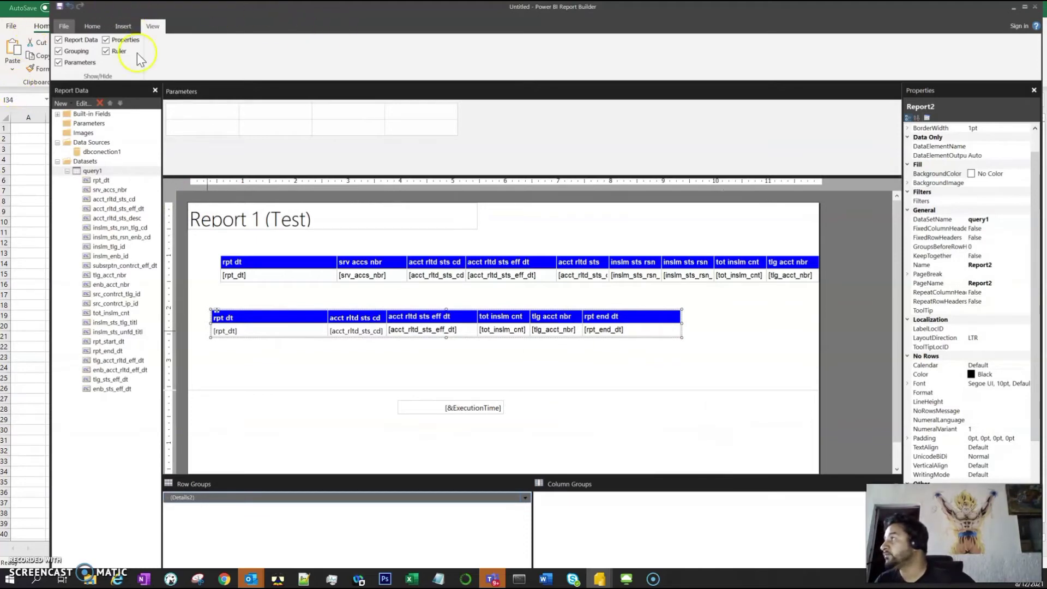
Step: Run the report and page through it to check that each table starts on its own page
left_click(96, 24)
left_click(67, 60)
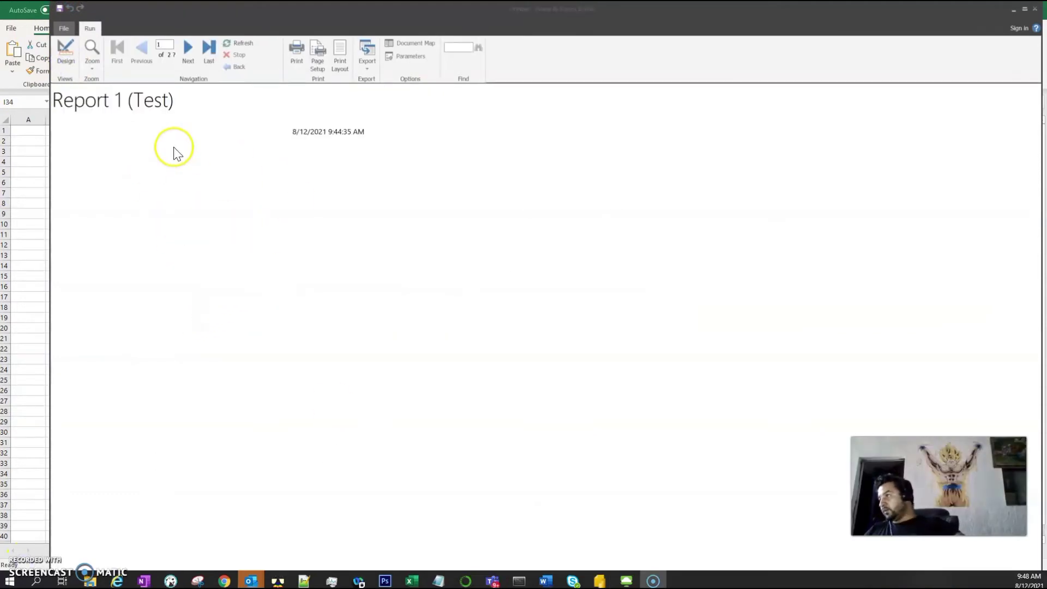
left_click(189, 49)
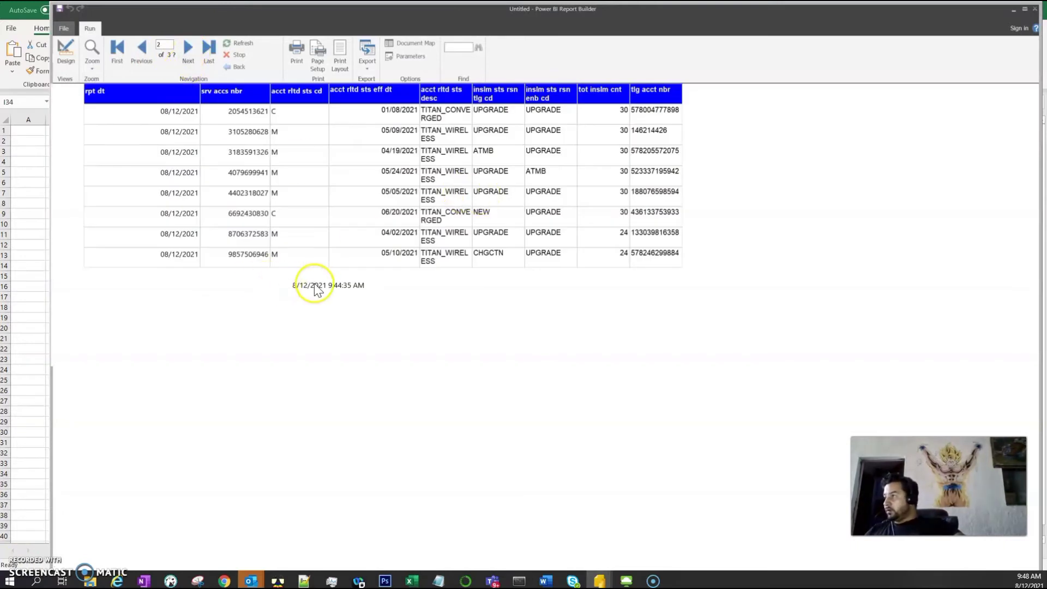
scroll(327, 294, "up", 3)
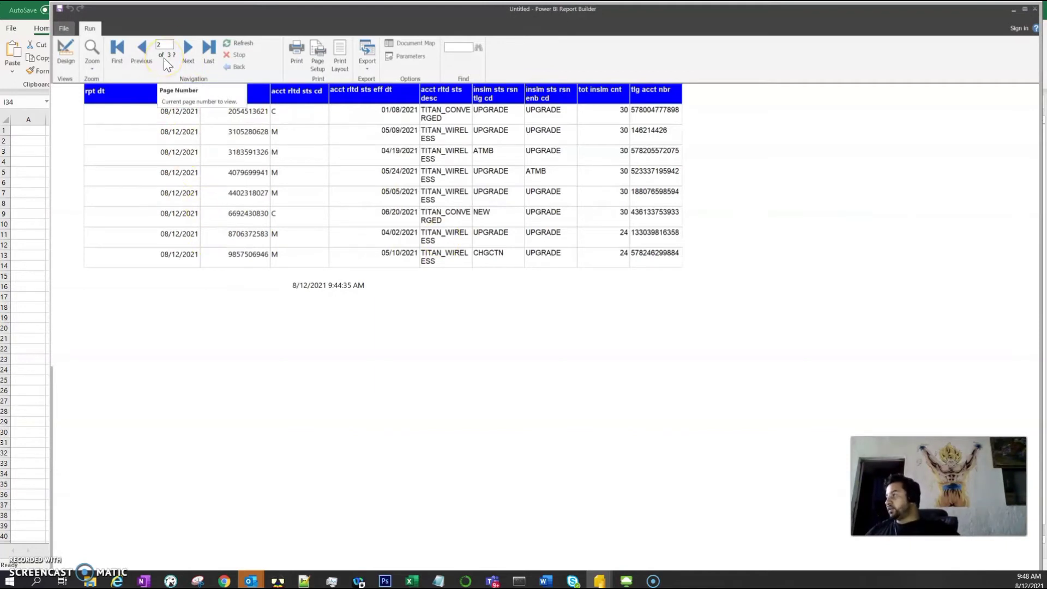
left_click(185, 47)
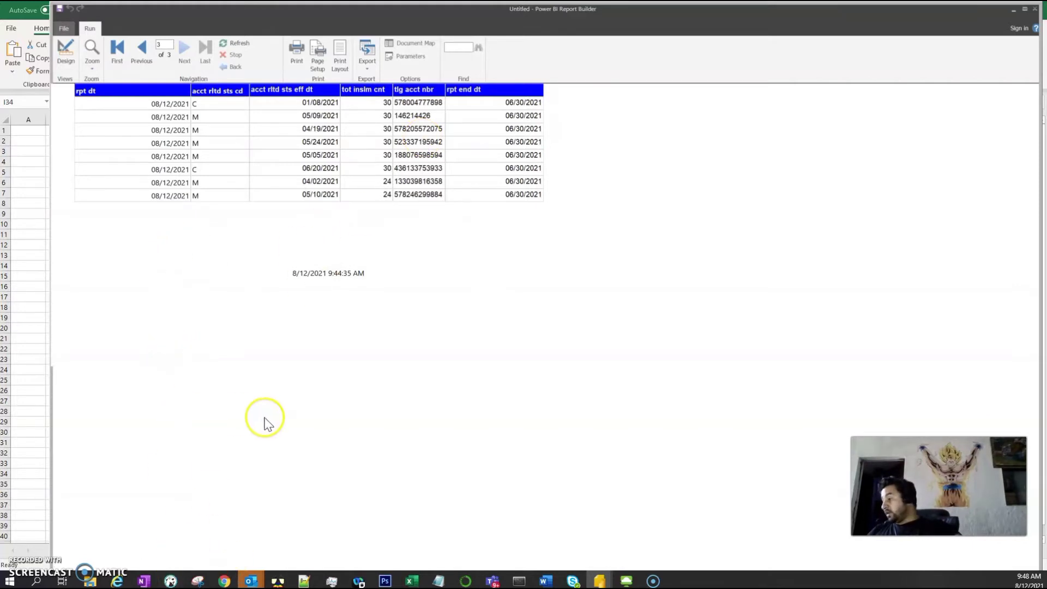
left_click(140, 48)
left_click(185, 49)
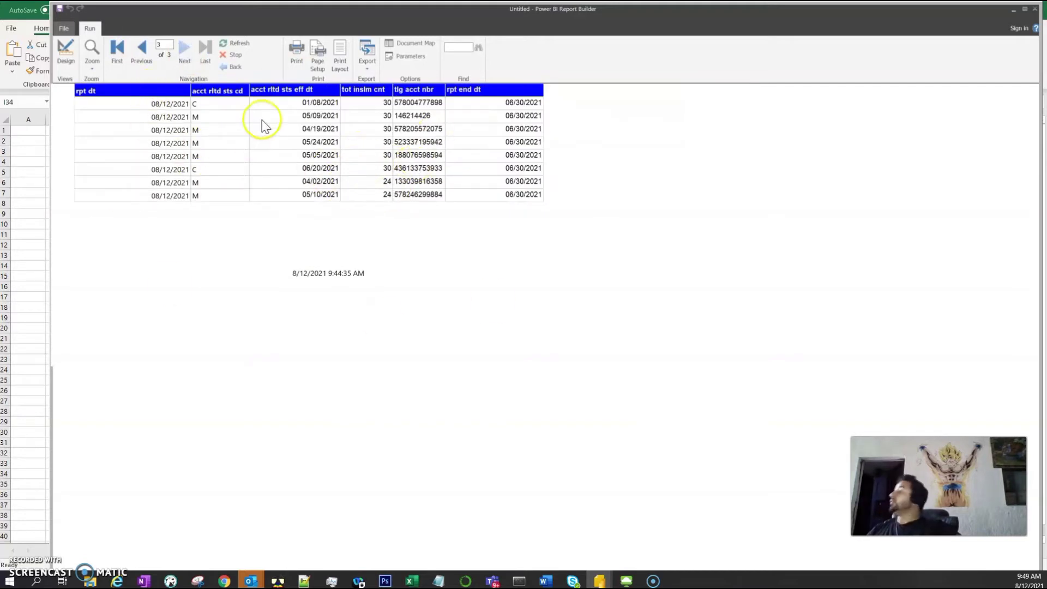
Step: Export the report to Excel format as reporttest in the WITH TEMPLATE folder
left_click(369, 65)
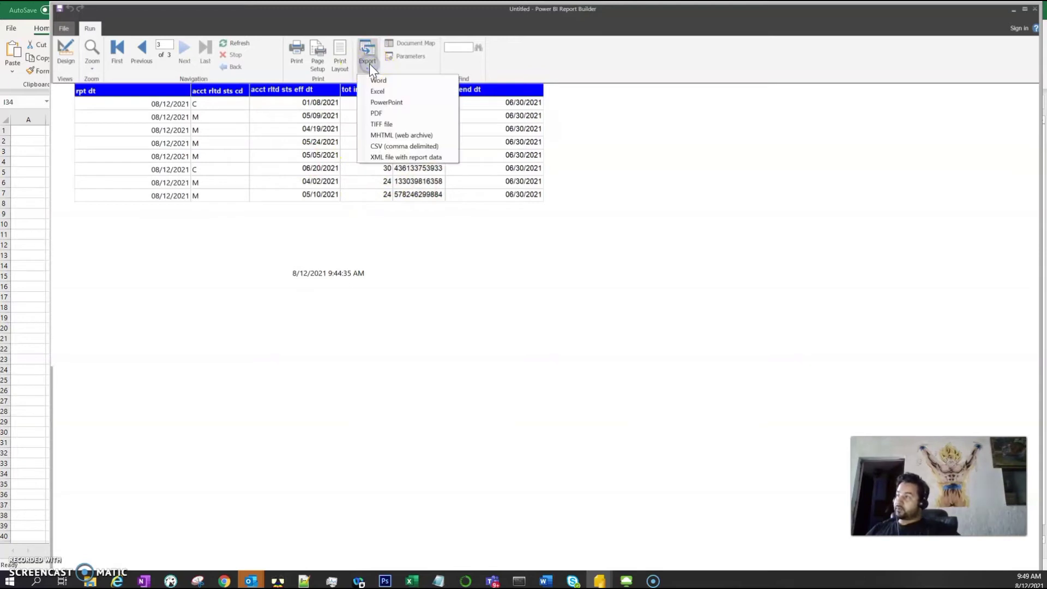
left_click(378, 93)
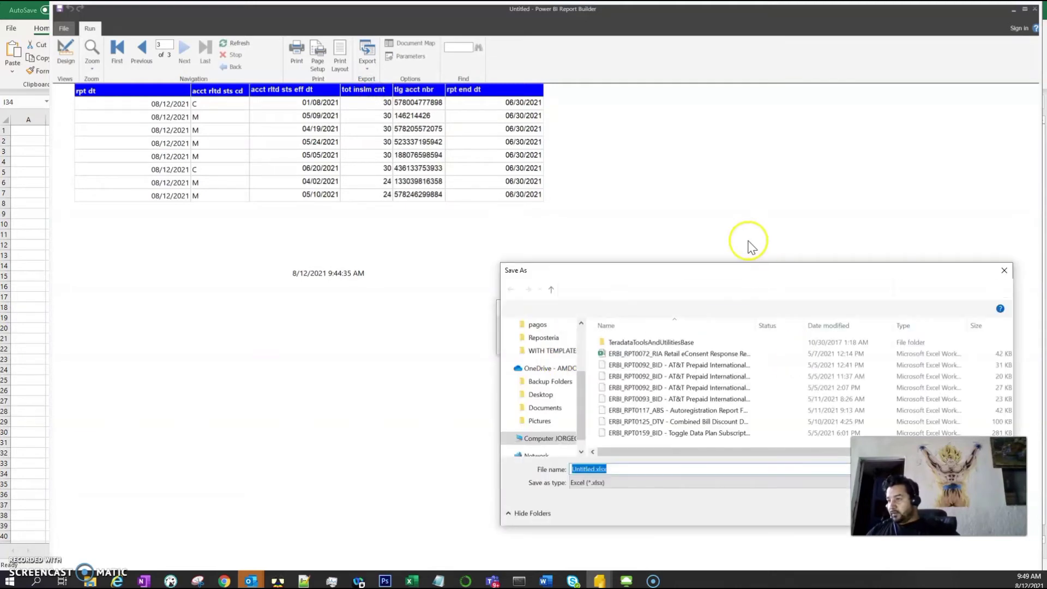
left_click_drag(730, 265, 363, 173)
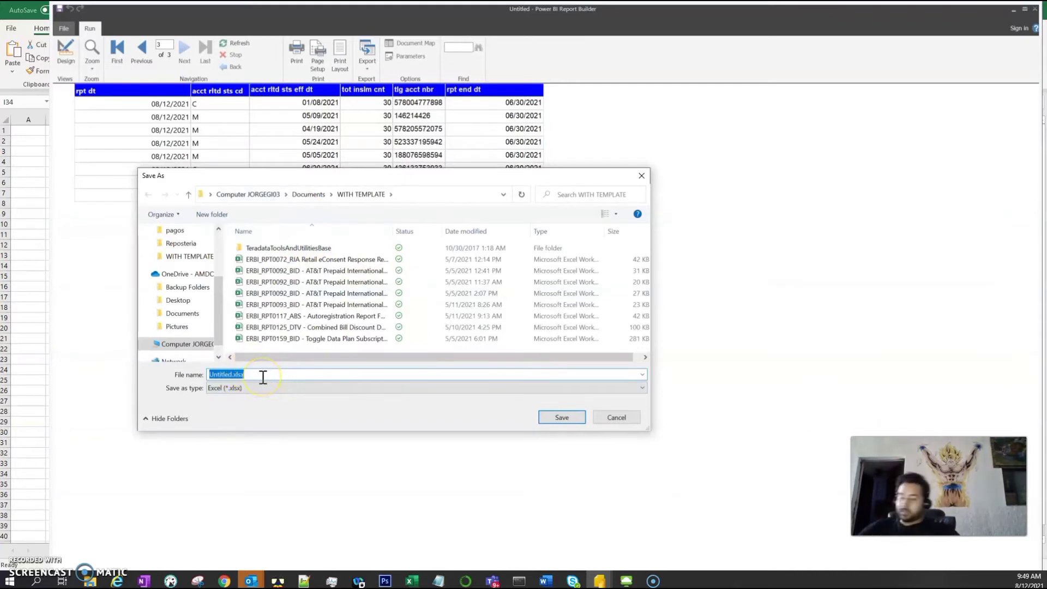
type("porttest")
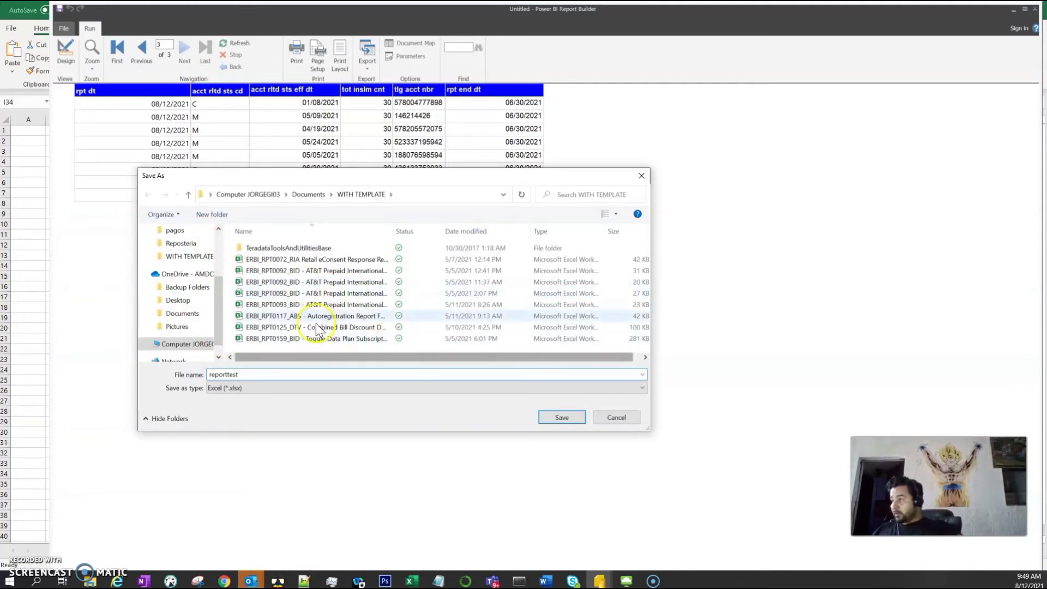
left_click(565, 414)
left_click(544, 342)
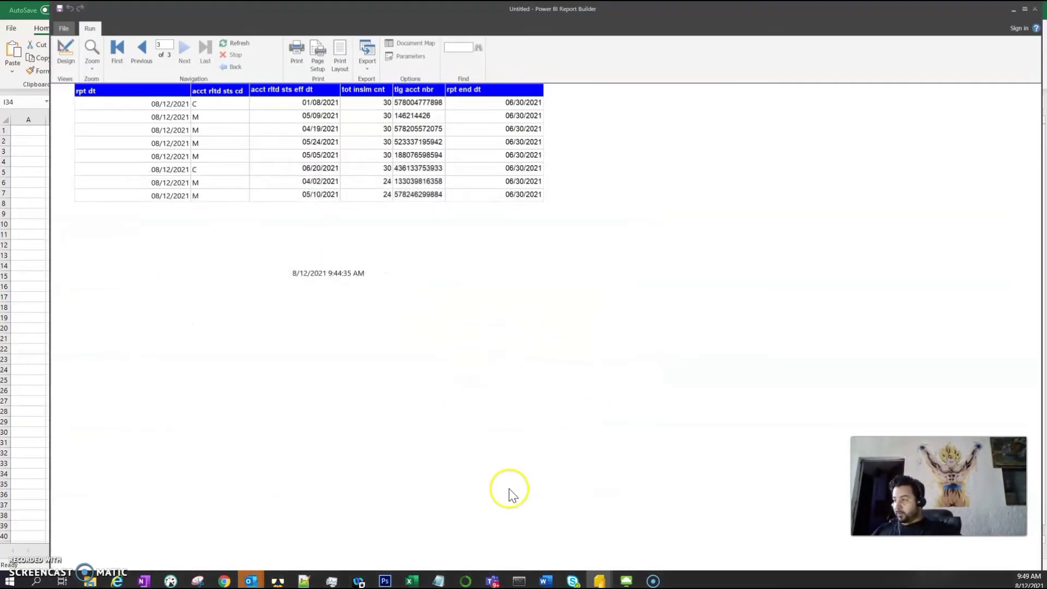
Step: Switch to the Book3 window in Excel and open reporttest.xlsx from the WITH TEMPLATE folder in Documents
left_click(412, 581)
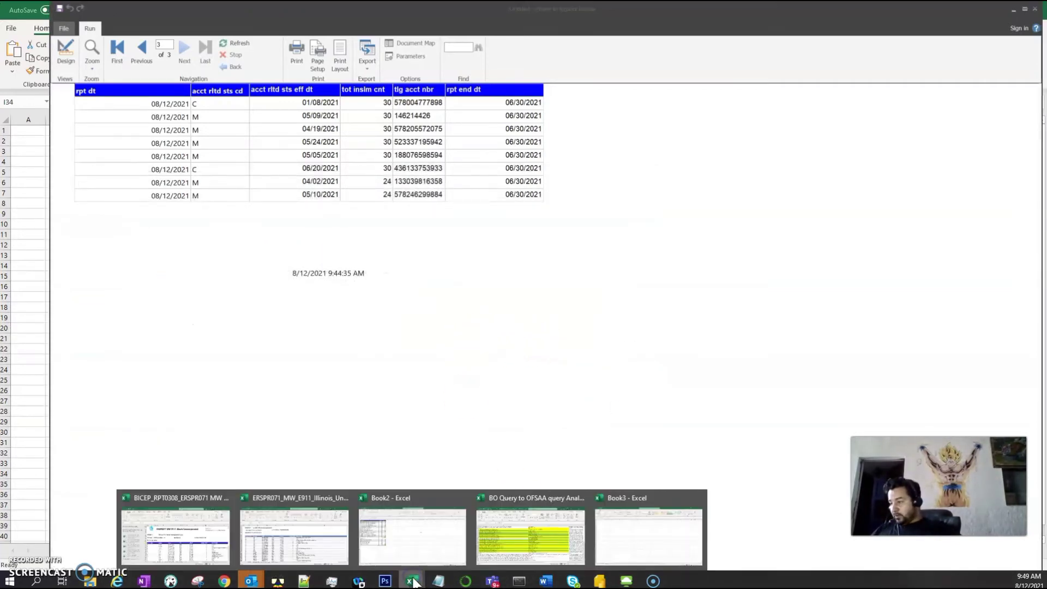
left_click(664, 520)
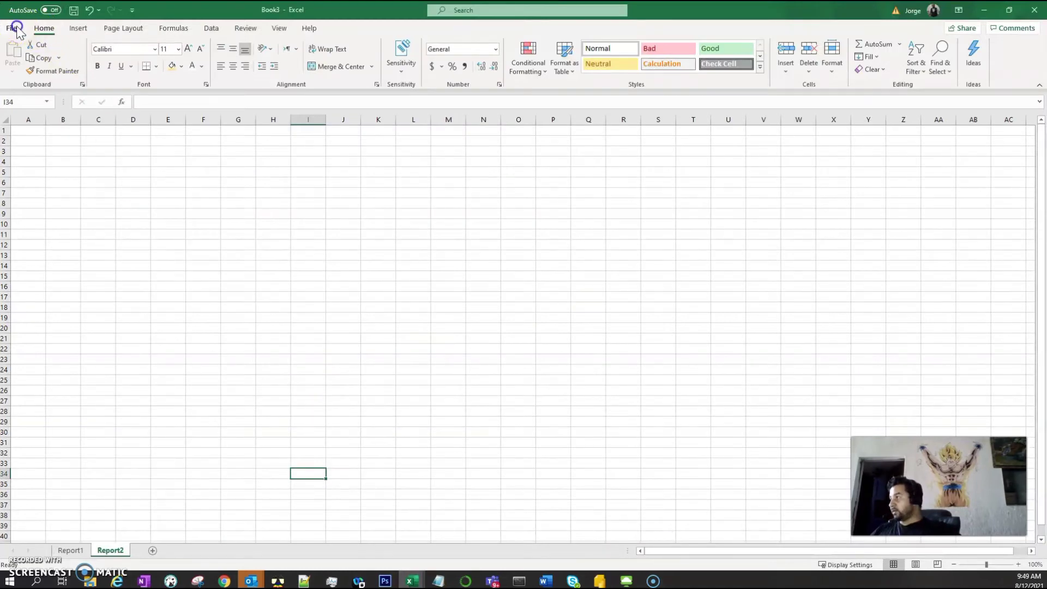
left_click(15, 28)
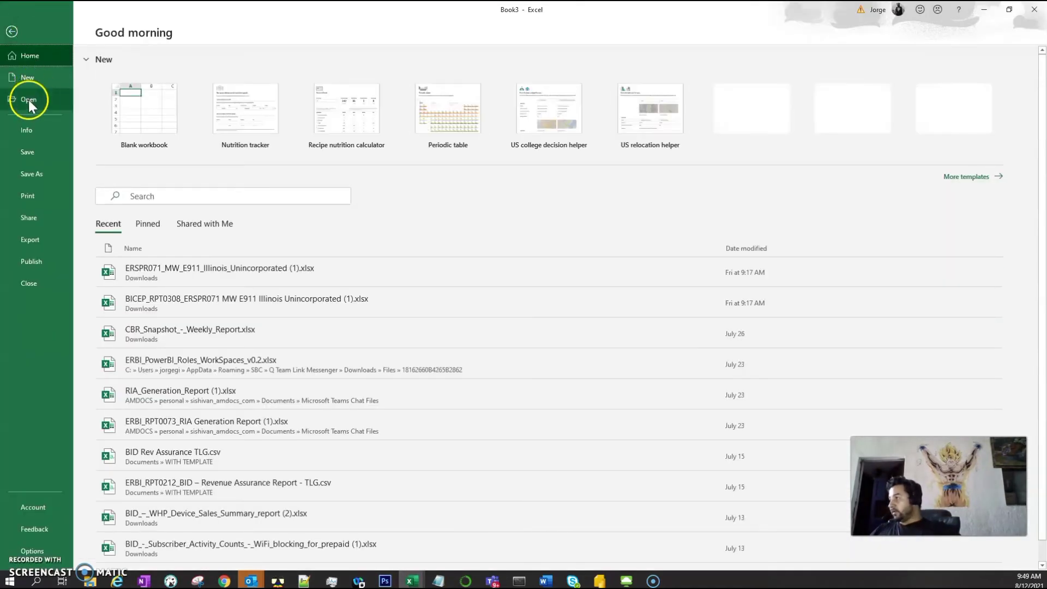
left_click(28, 100)
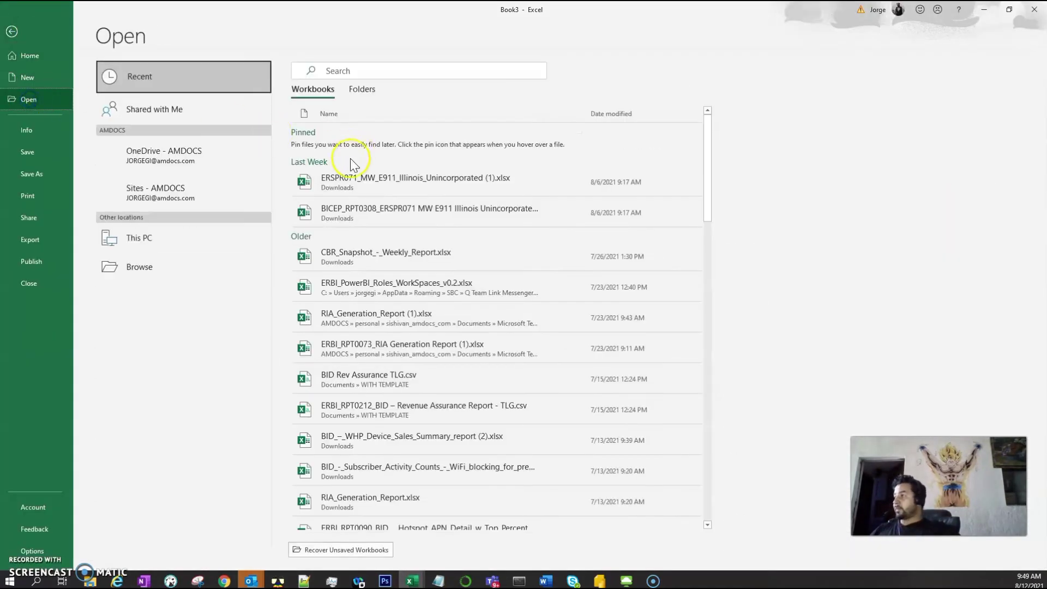
left_click(138, 240)
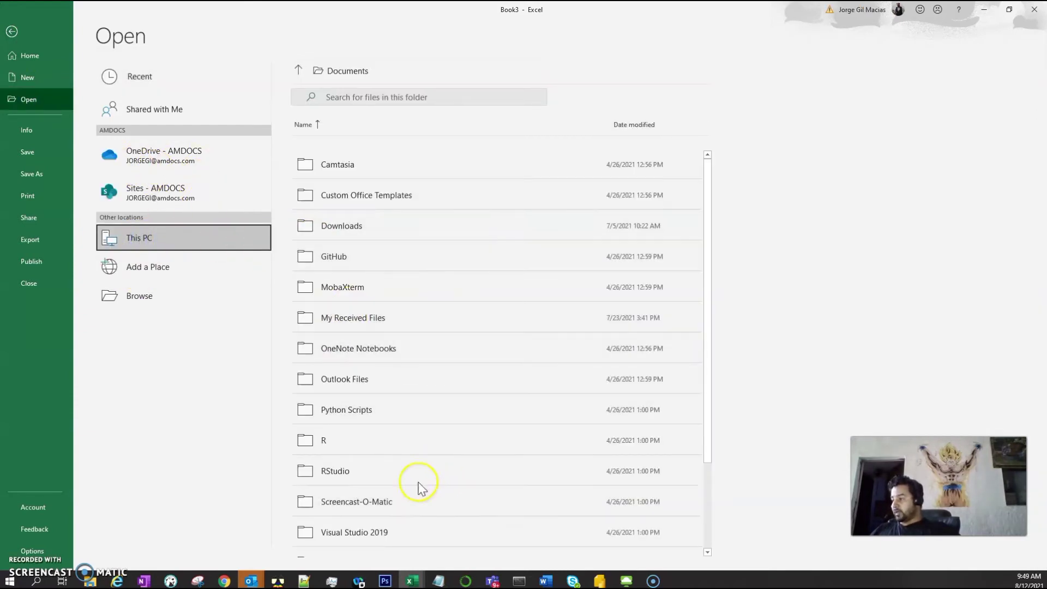
scroll(416, 486, "down", 2)
left_click(383, 481)
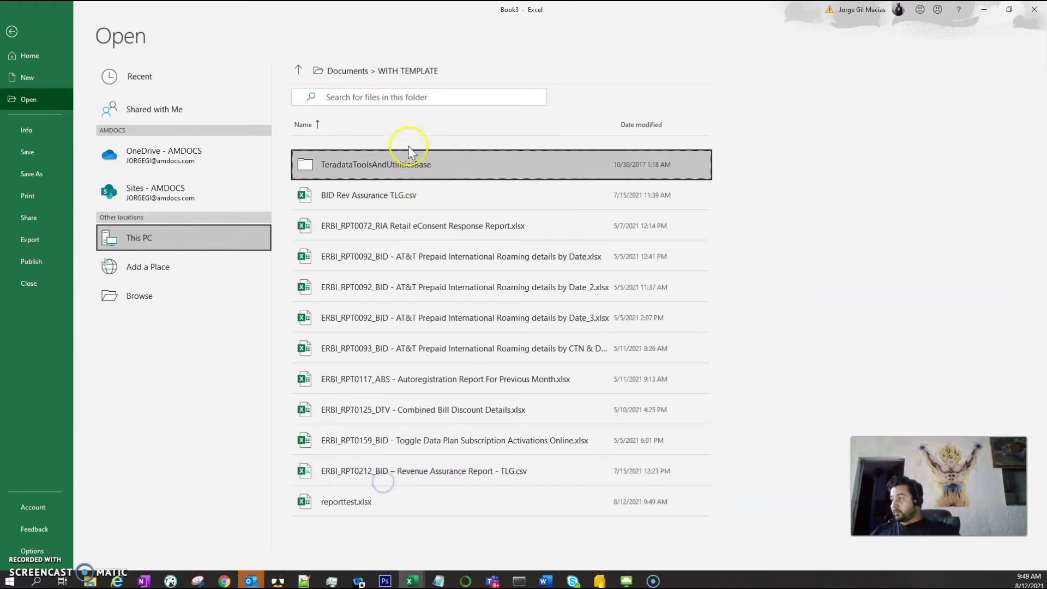
left_click(351, 501)
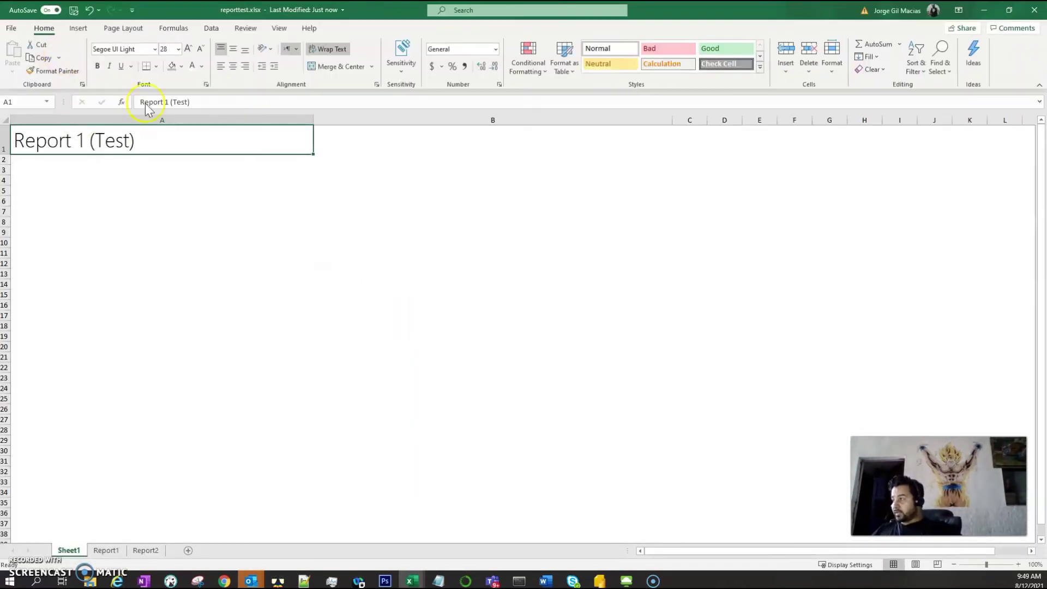
Step: Examine the Report1, Report2 and Sheet1 worksheets of the exported workbook
left_click(106, 551)
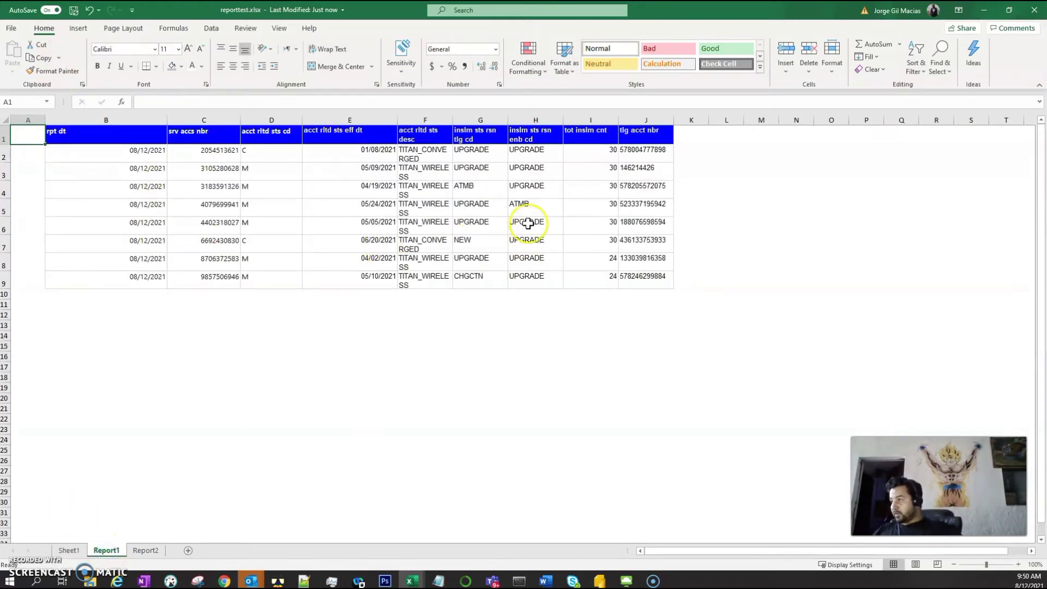
left_click(124, 167)
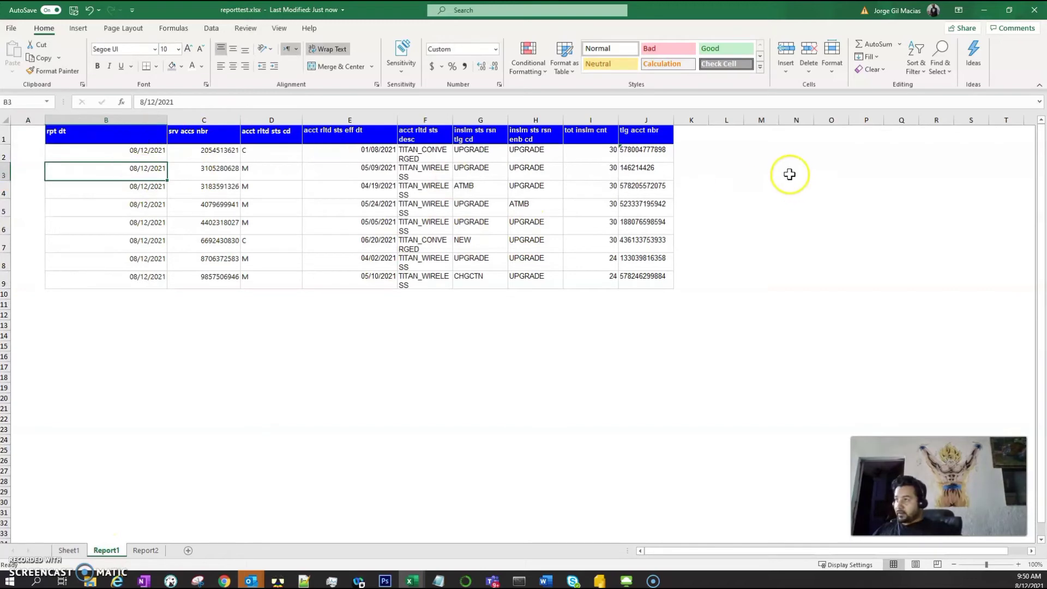
left_click(146, 551)
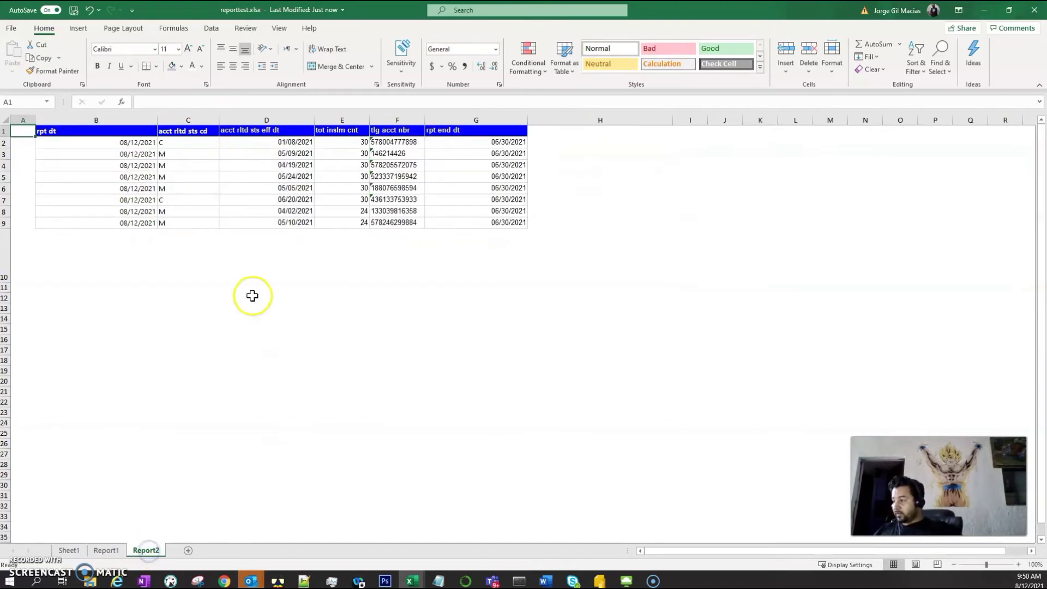
left_click(24, 131)
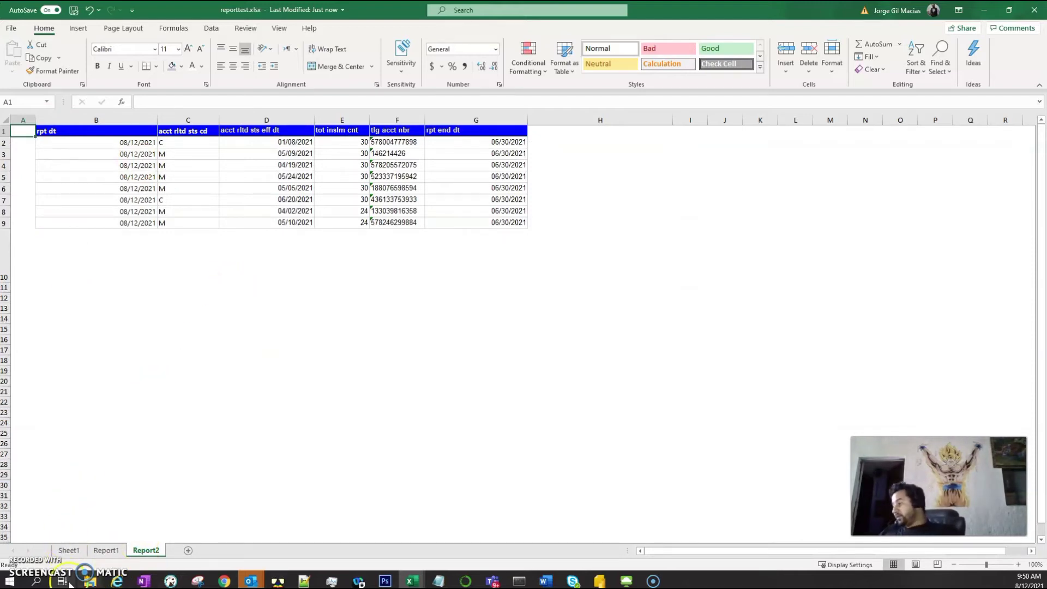
left_click(68, 550)
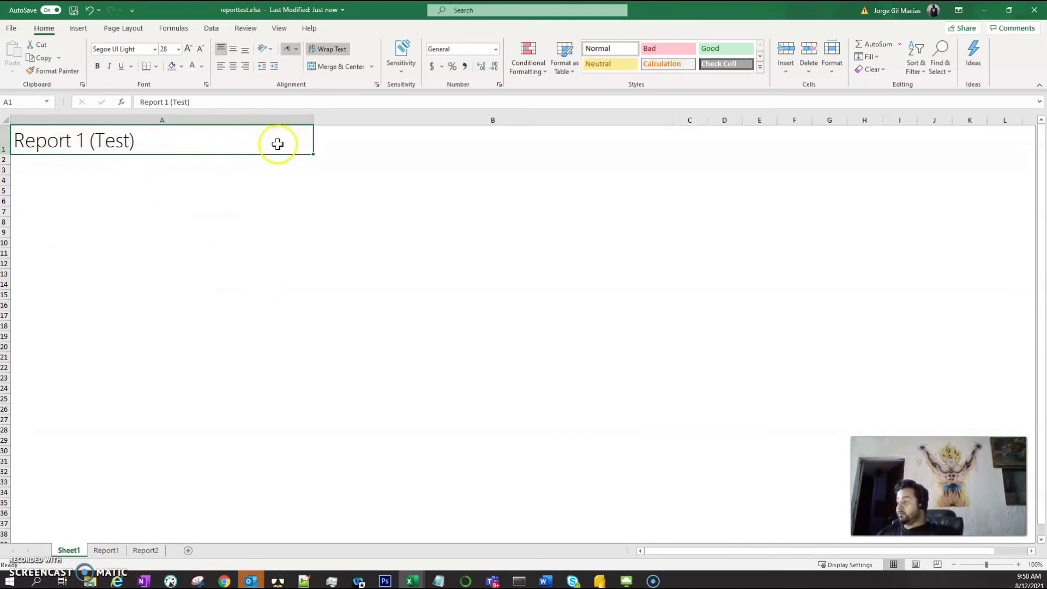
Step: Copy the whole table from the Report1 worksheet, headers included, and paste it into Sheet1 starting at cell A3
left_click(109, 551)
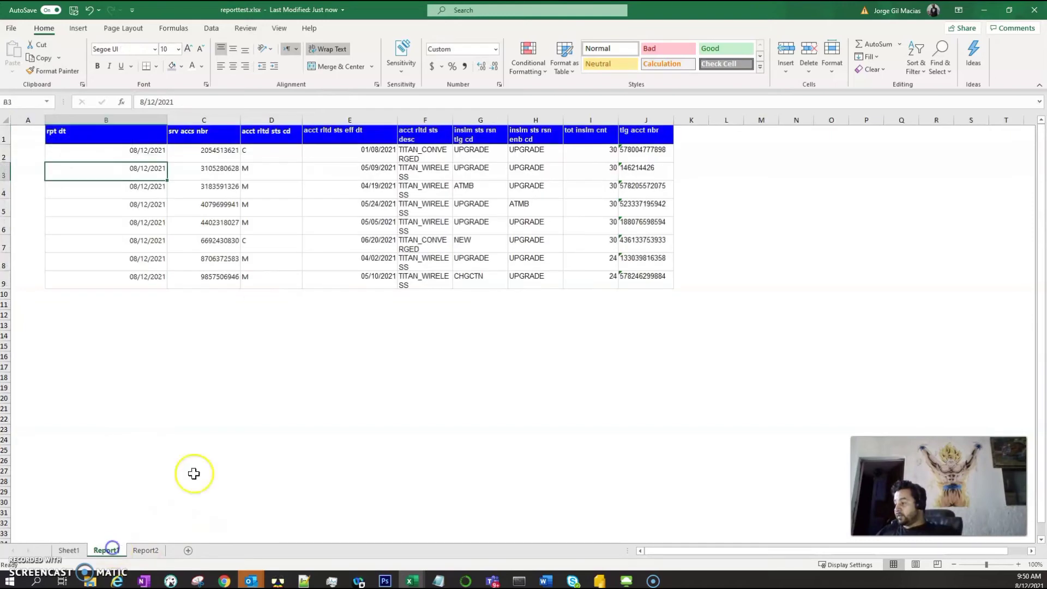
left_click(174, 173)
left_click_drag(124, 138, 628, 270)
key("ctrl+c")
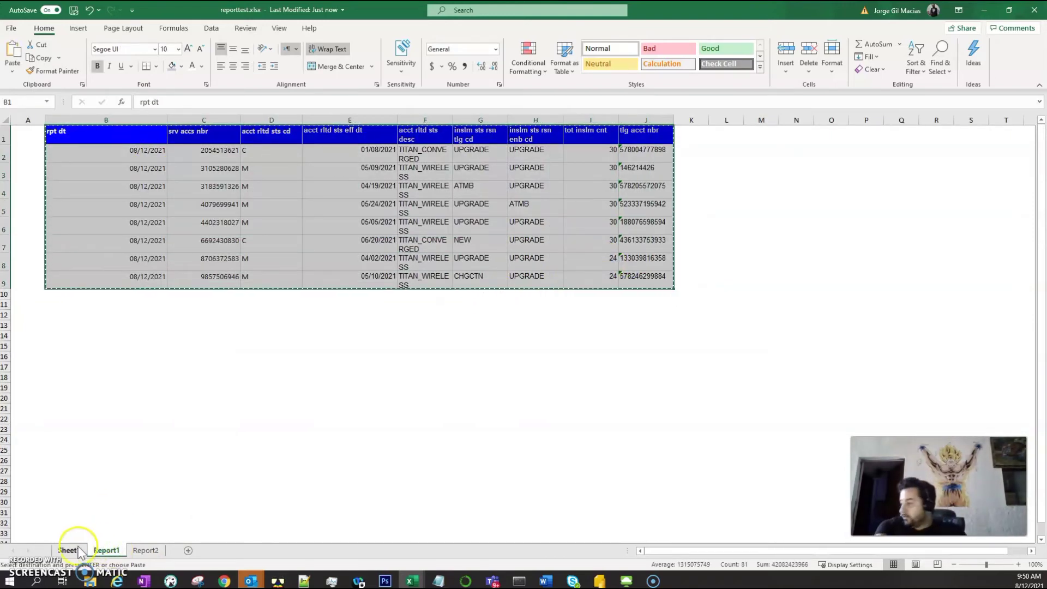
left_click(69, 551)
left_click(32, 177)
left_click(22, 168)
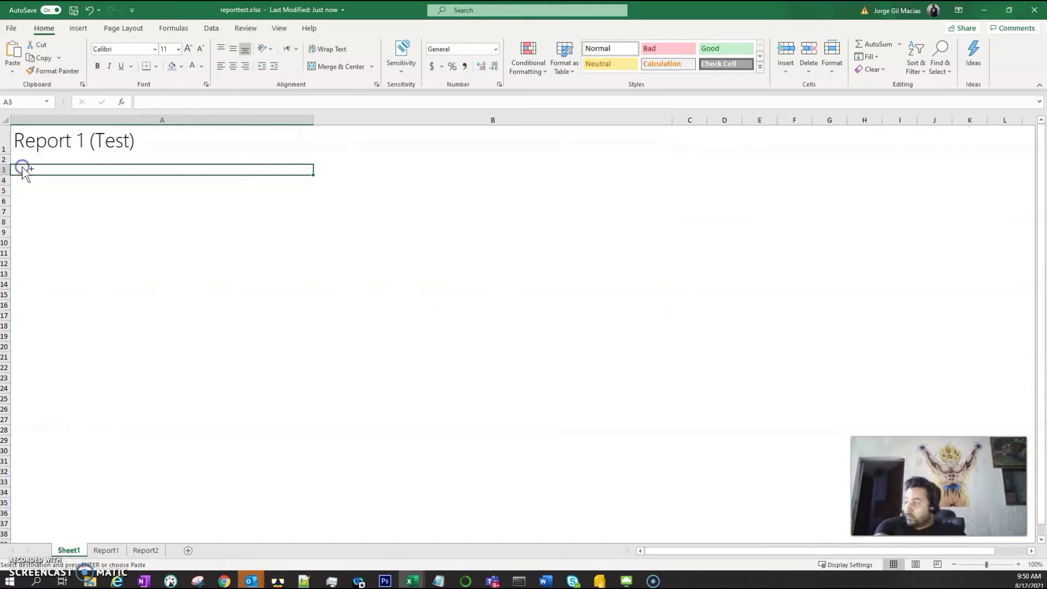
key("ctrl+v")
left_click_drag(191, 379, 203, 374)
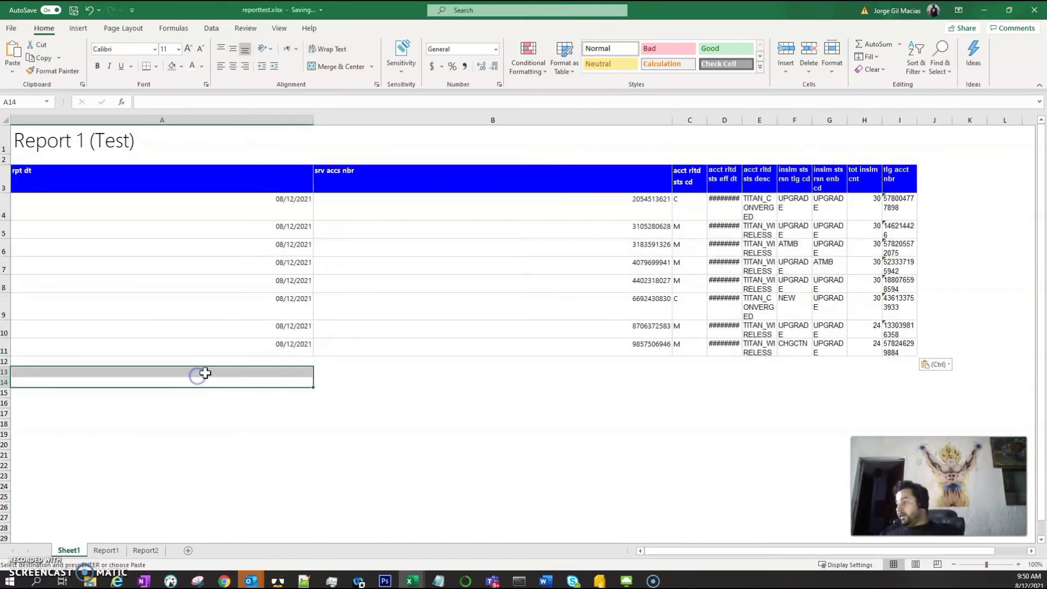
Step: Narrow column B of Sheet1 and auto-fit columns D, E, F, G and I to their contents
left_click_drag(672, 120, 403, 122)
double_click(474, 119)
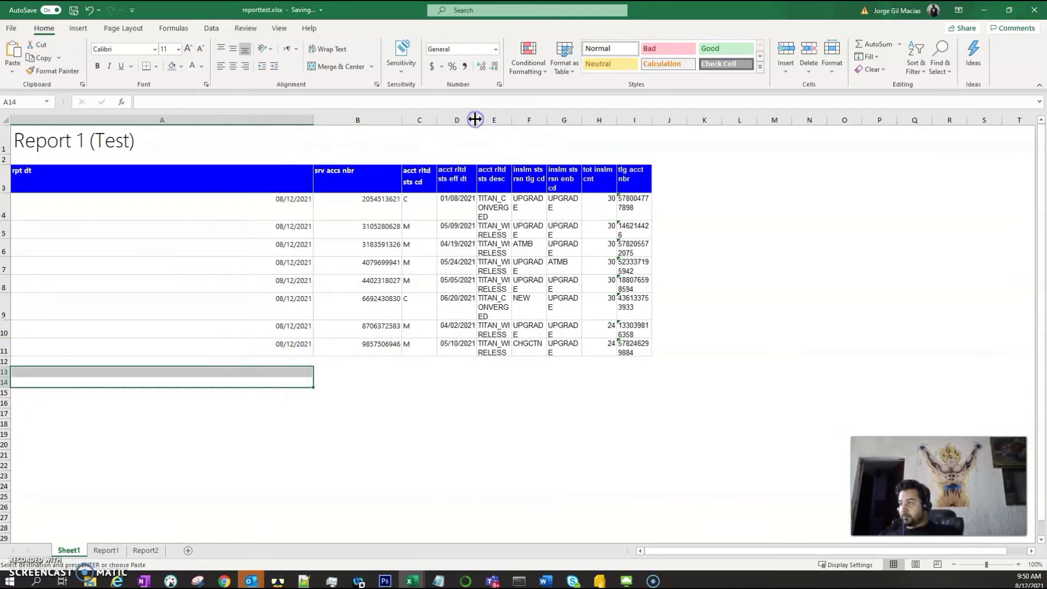
double_click(508, 121)
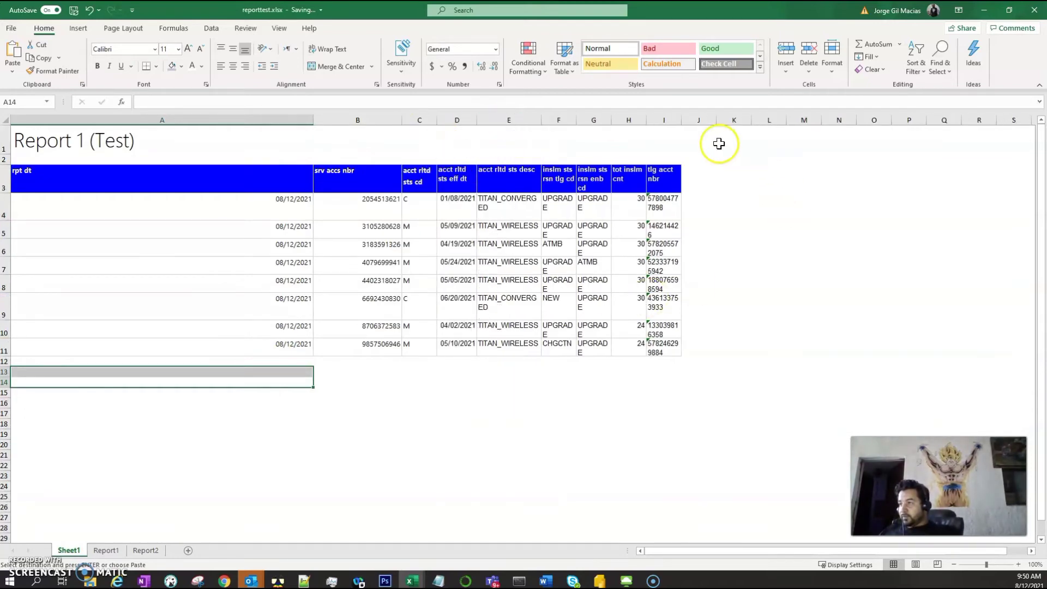
double_click(575, 117)
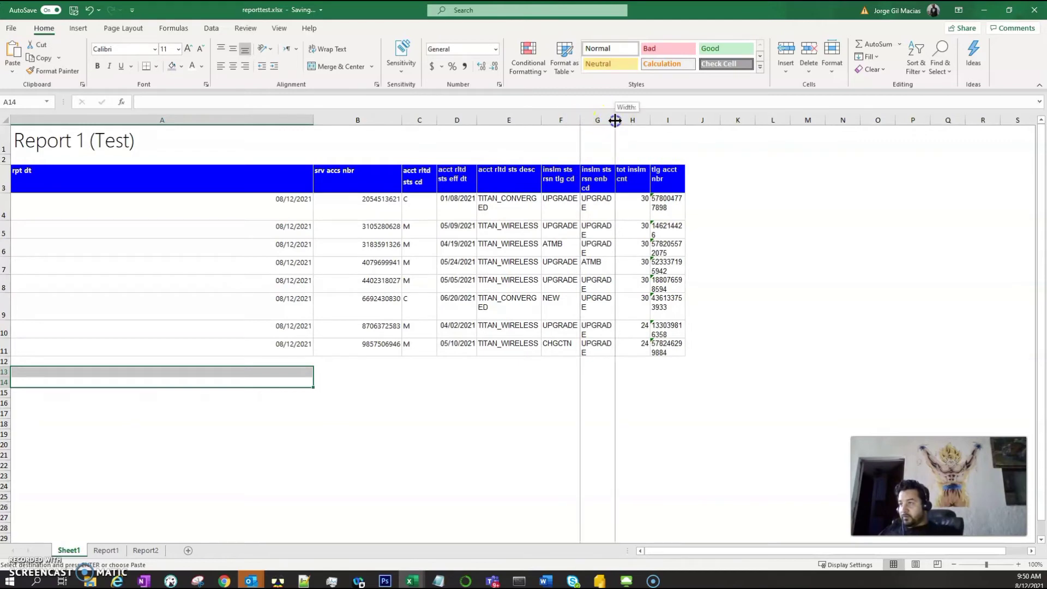
double_click(615, 120)
double_click(686, 118)
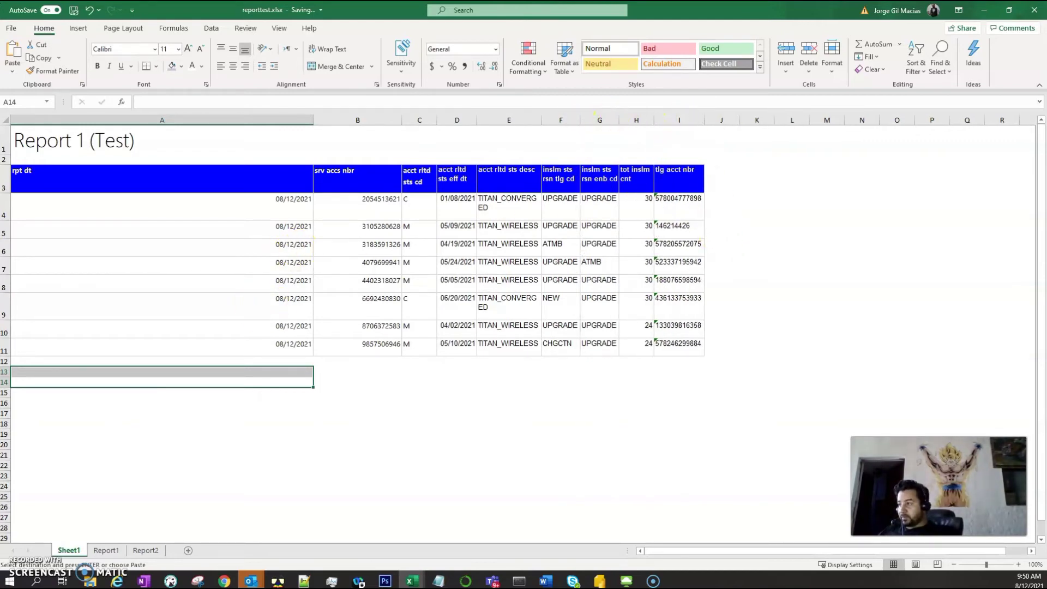
Step: Auto-fit the height of all rows in Sheet1 to their contents
left_click(6, 118)
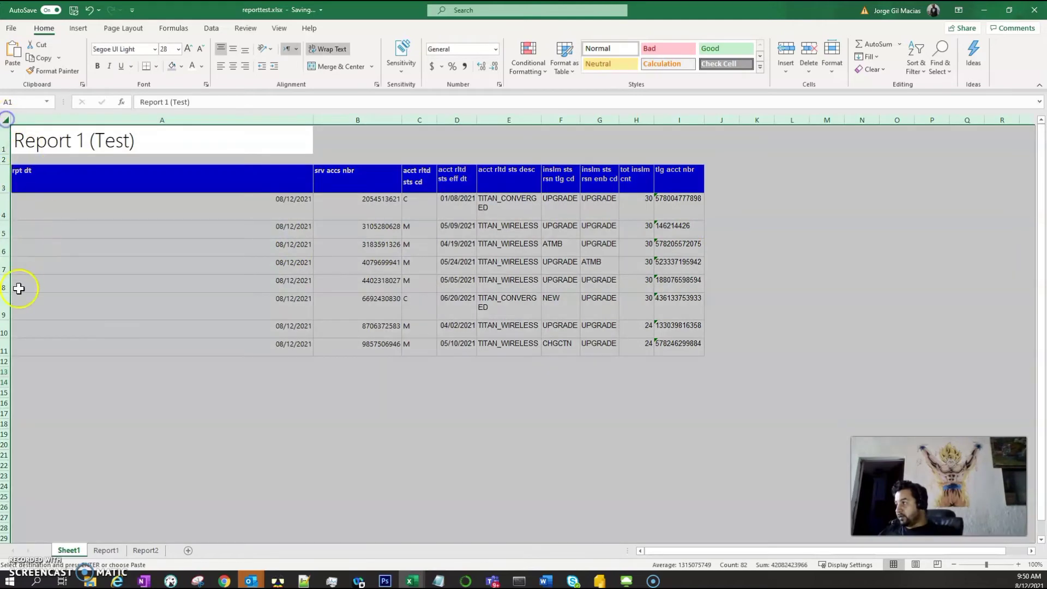
double_click(8, 356)
left_click(327, 235)
left_click(318, 373)
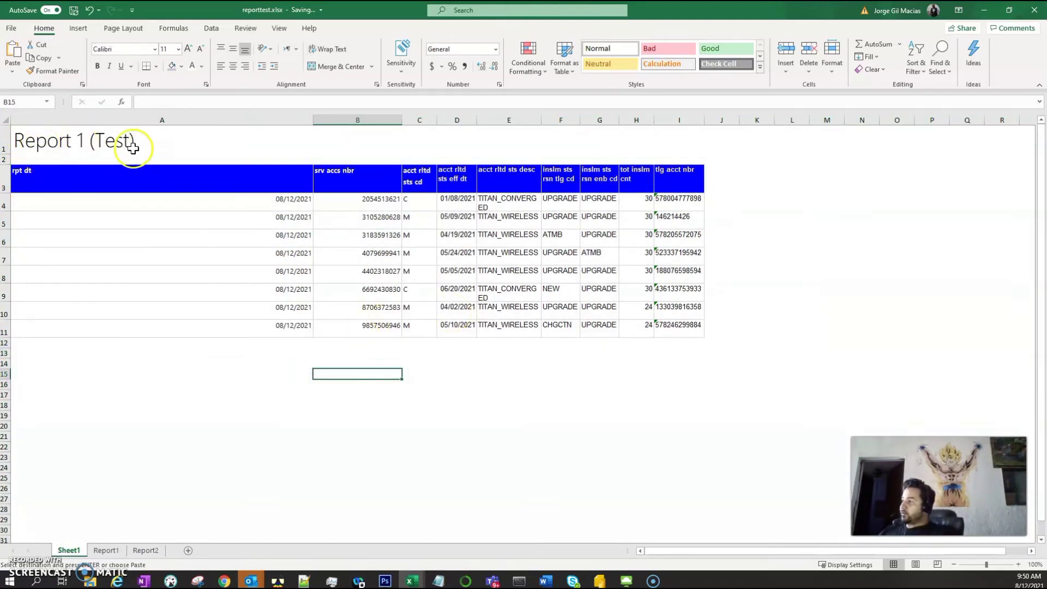
Step: Add a note below the Sheet1 table, with "Note:" in A13 and "This report is a test" in A14
left_click(163, 330)
left_click(79, 352)
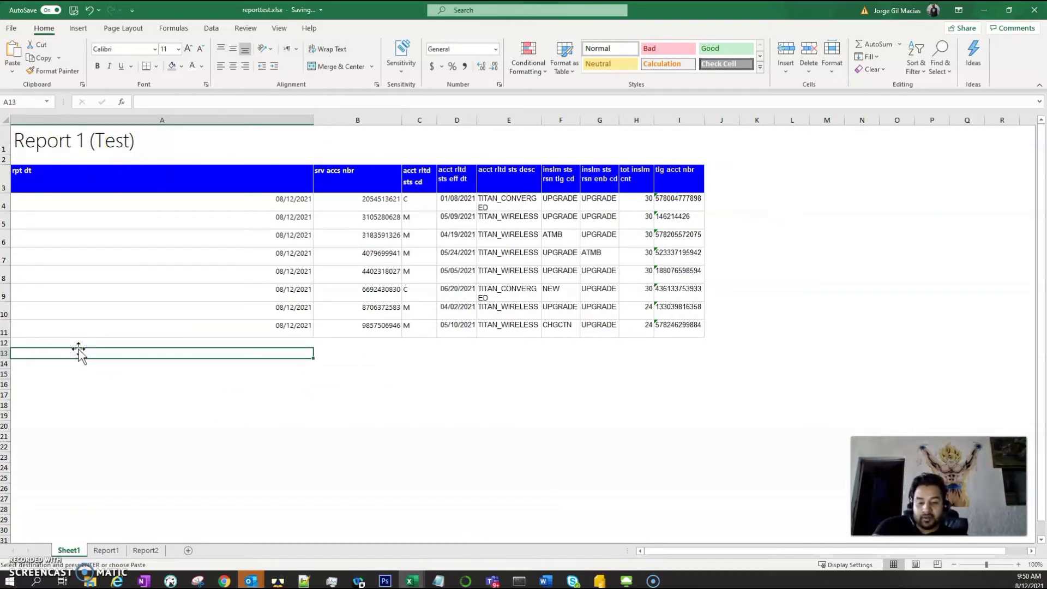
double_click(80, 351)
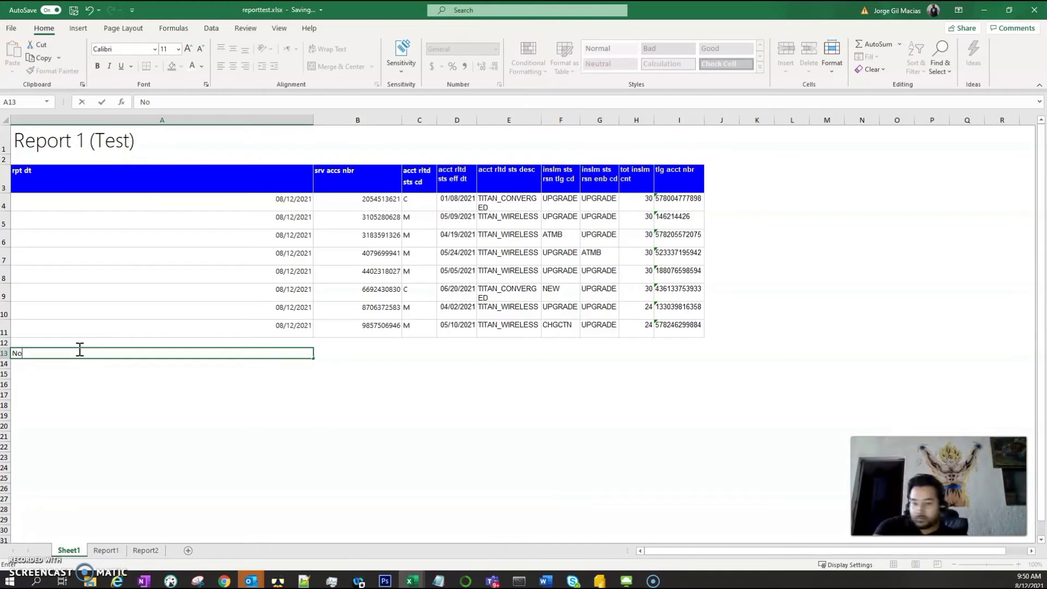
type("Note:")
key("Return")
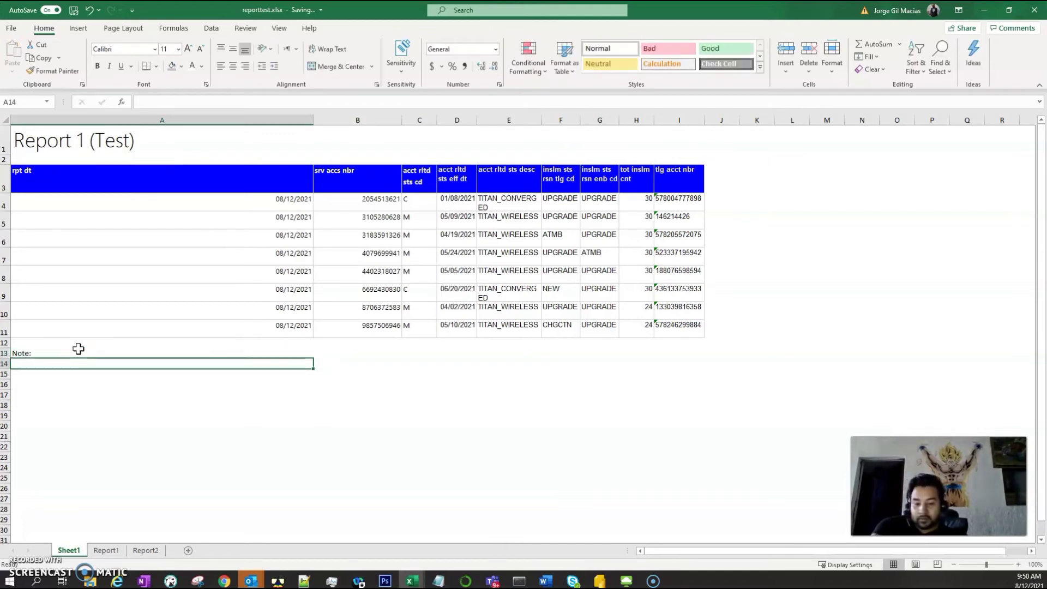
type("This report is a test")
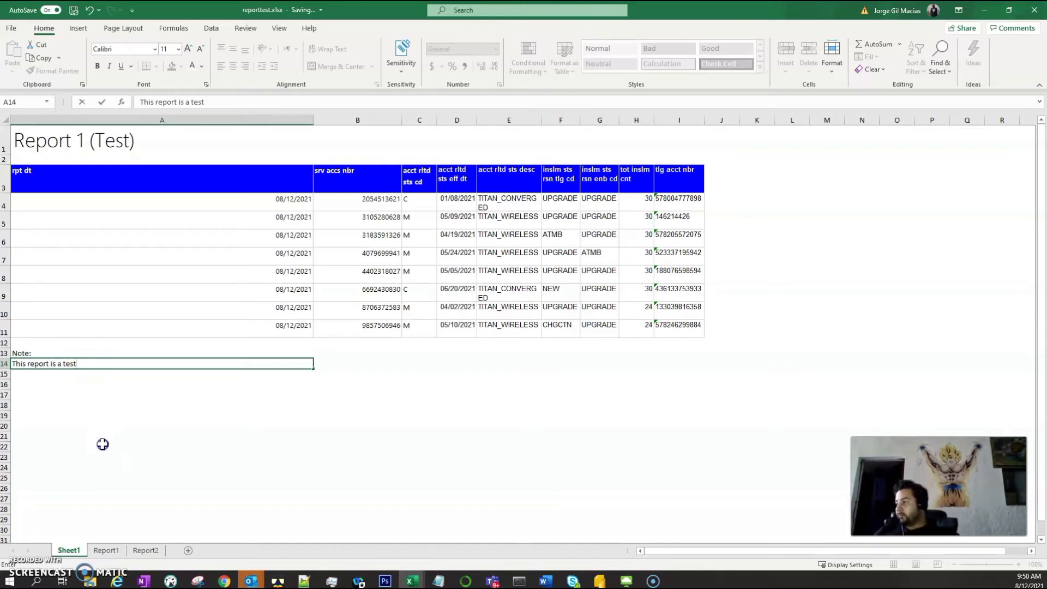
left_click(103, 444)
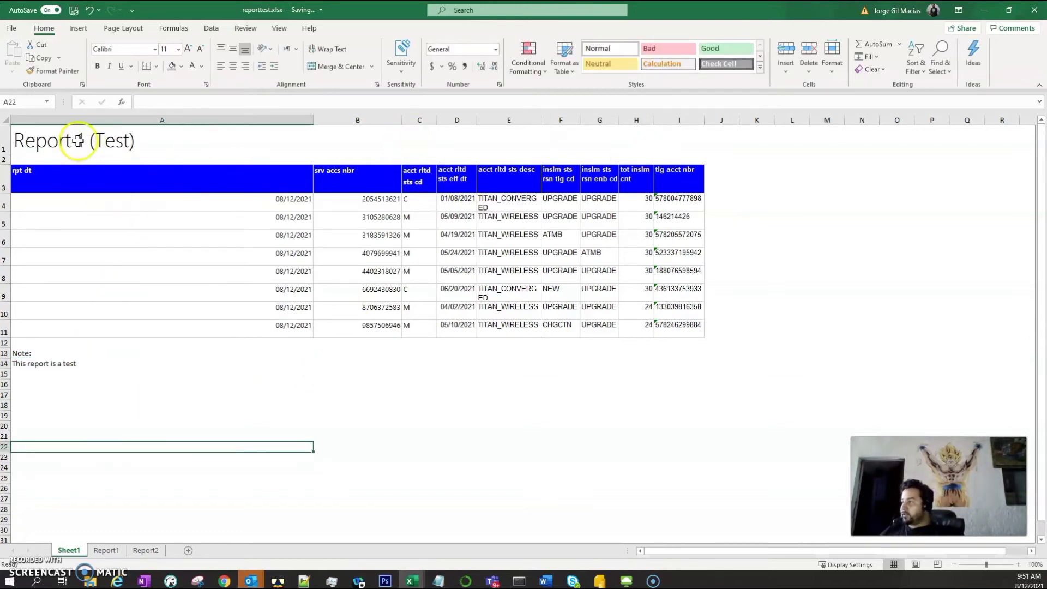
Step: Compare the title, table and note block in Sheet1 with the layout of the Report2 worksheet
left_click_drag(78, 141, 679, 362)
left_click(145, 550)
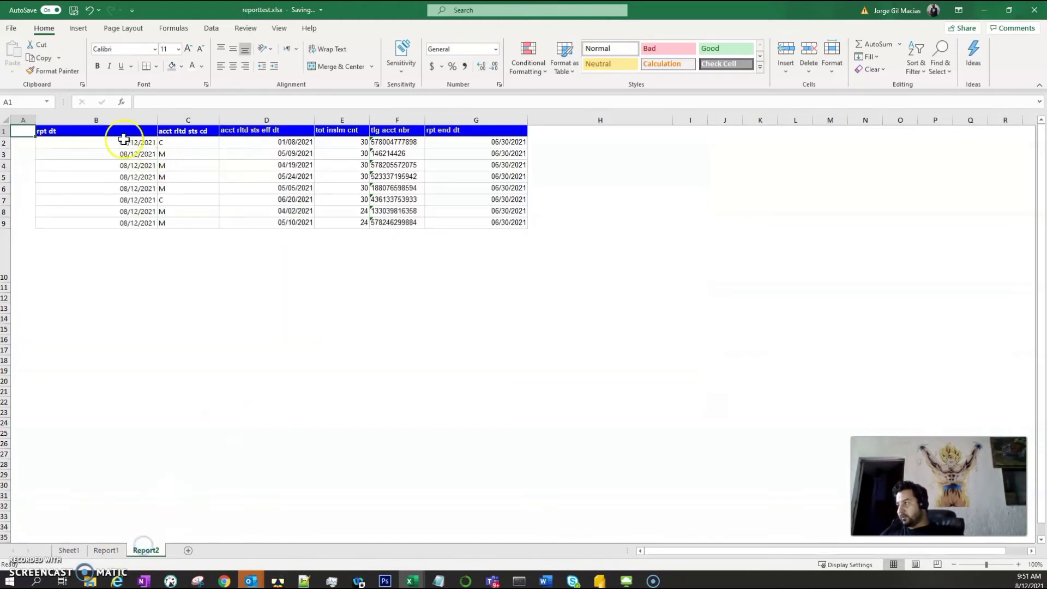
left_click(66, 550)
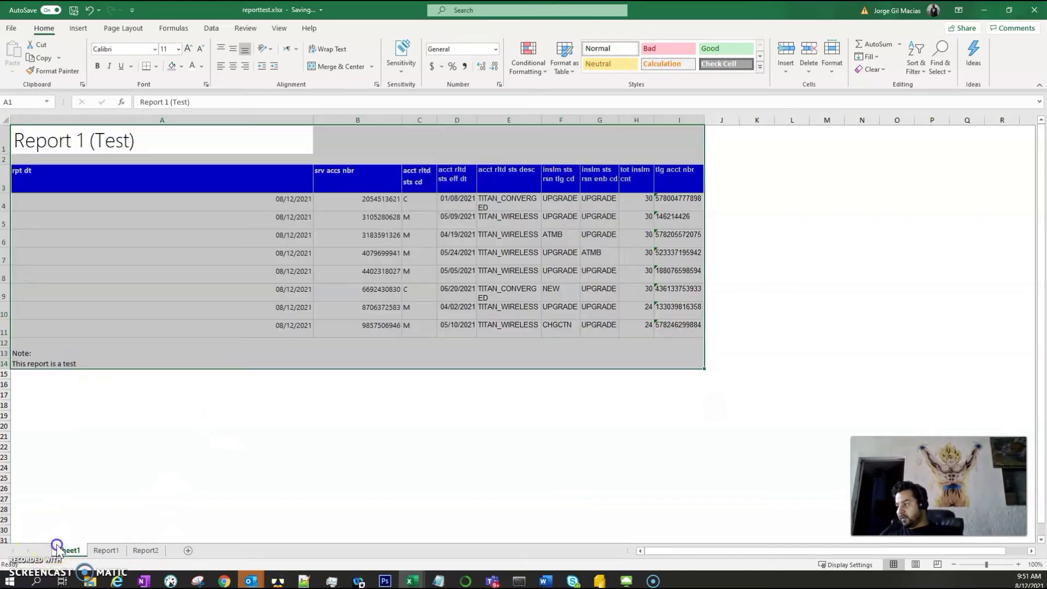
Step: Try inserting the copied "Report 1 (Test)" title from Sheet1 above row 1 of Report2, and undo the insertion
left_click(52, 120)
left_click(59, 136)
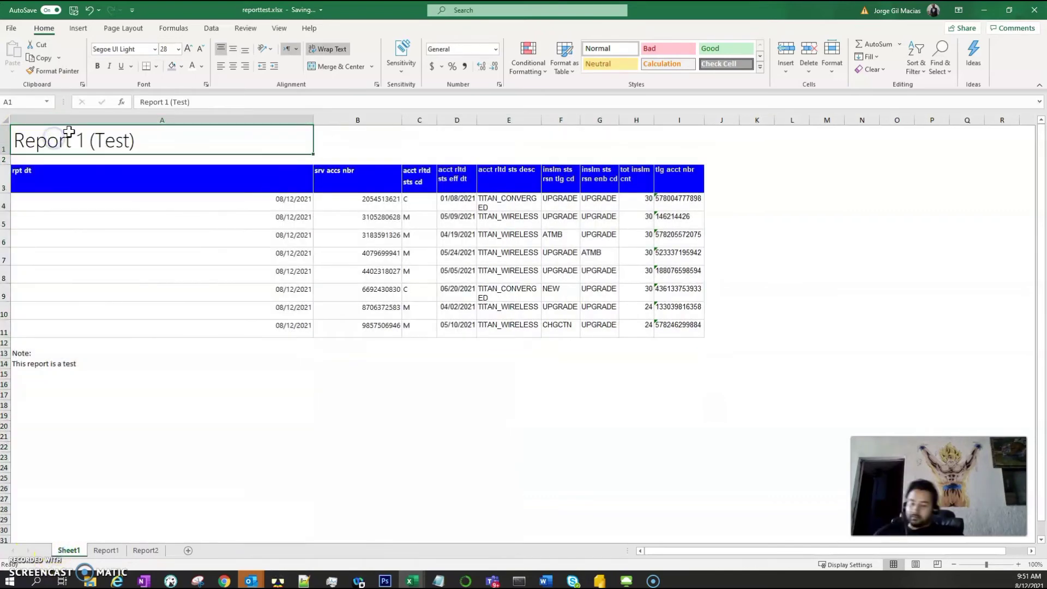
left_click(51, 120)
key("ctrl+c")
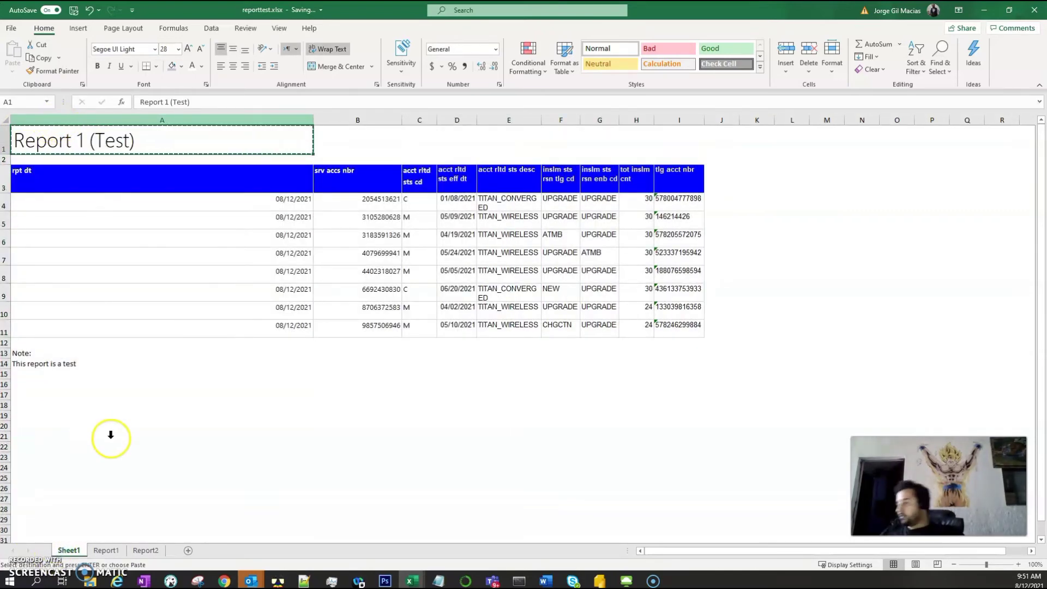
left_click(145, 550)
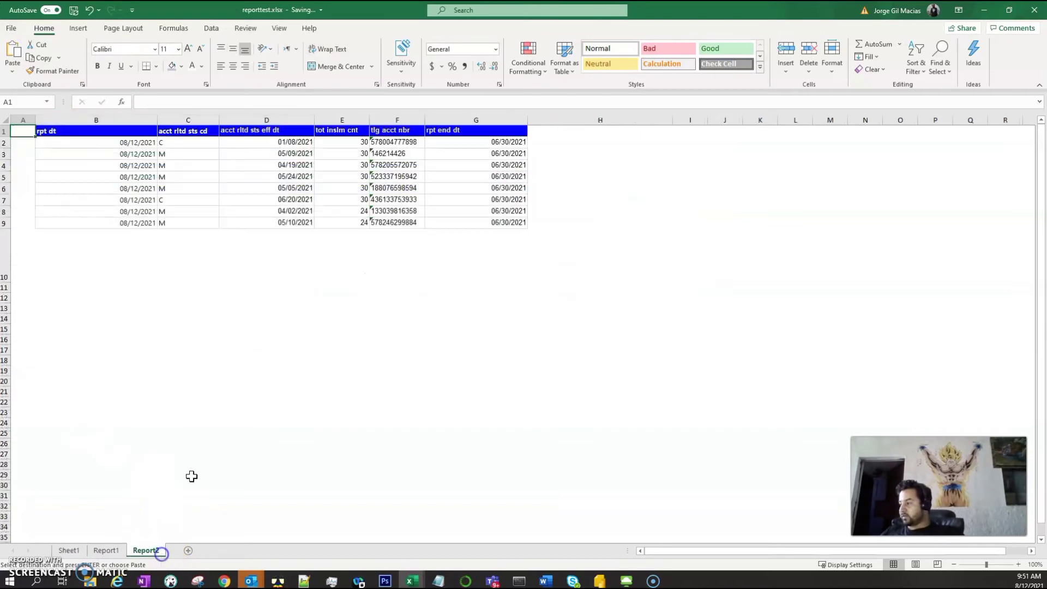
right_click(5, 132)
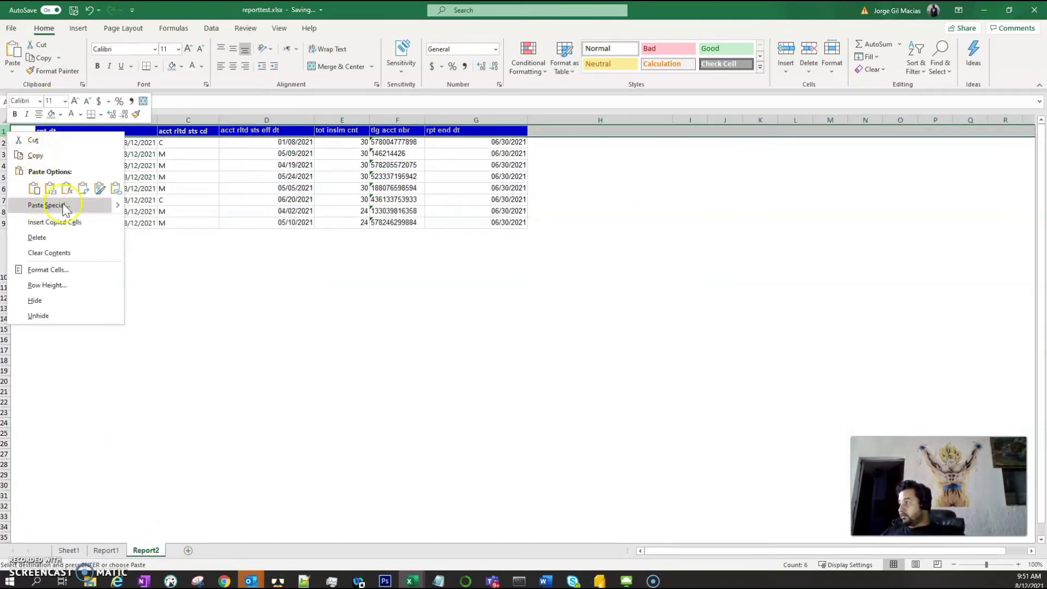
left_click(67, 223)
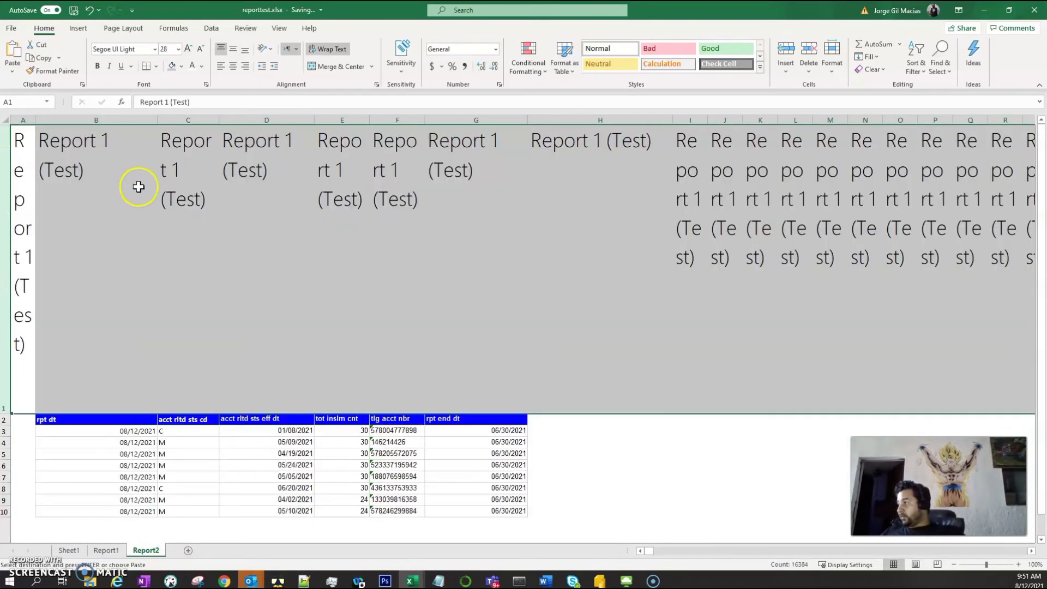
key("ctrl+z")
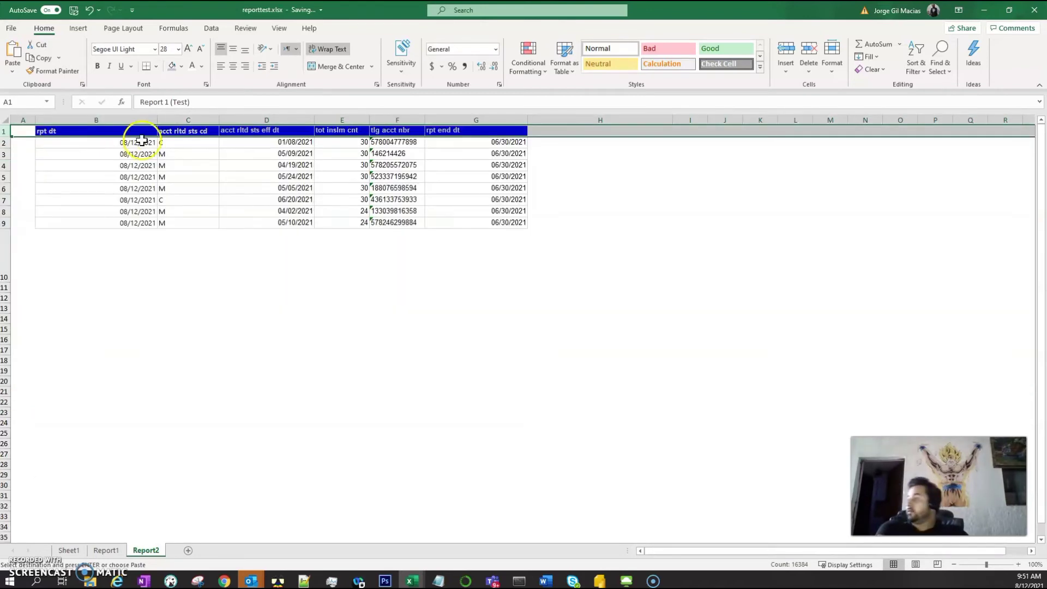
left_click(136, 154)
left_click(4, 131)
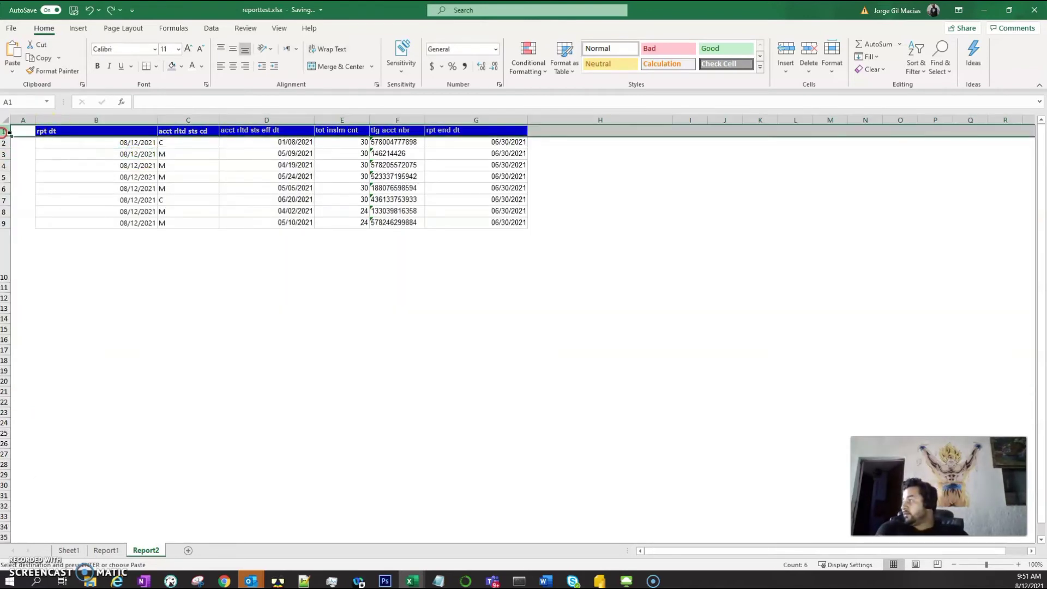
right_click(5, 132)
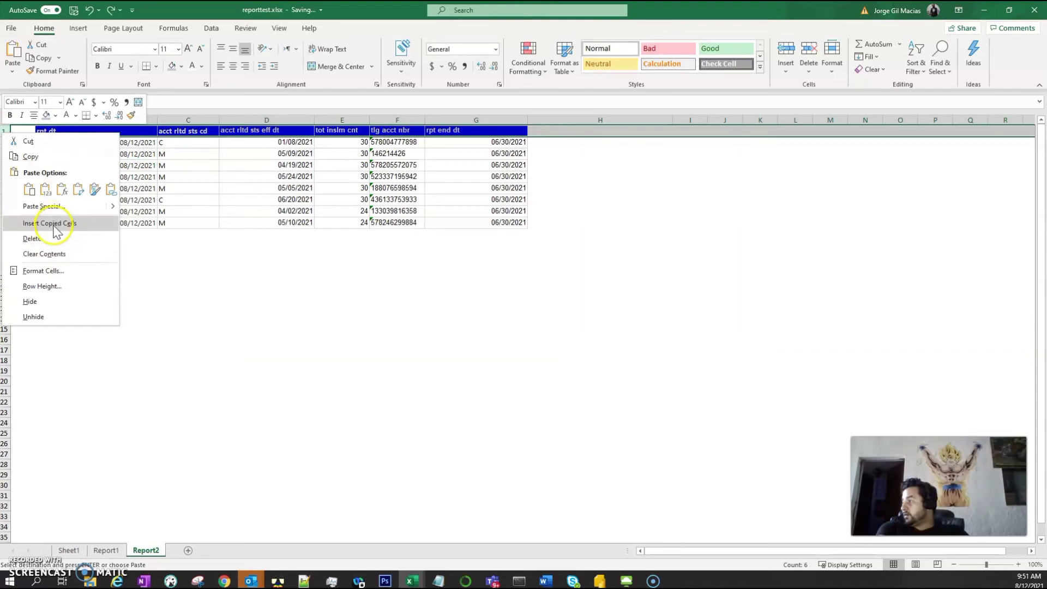
left_click(49, 245)
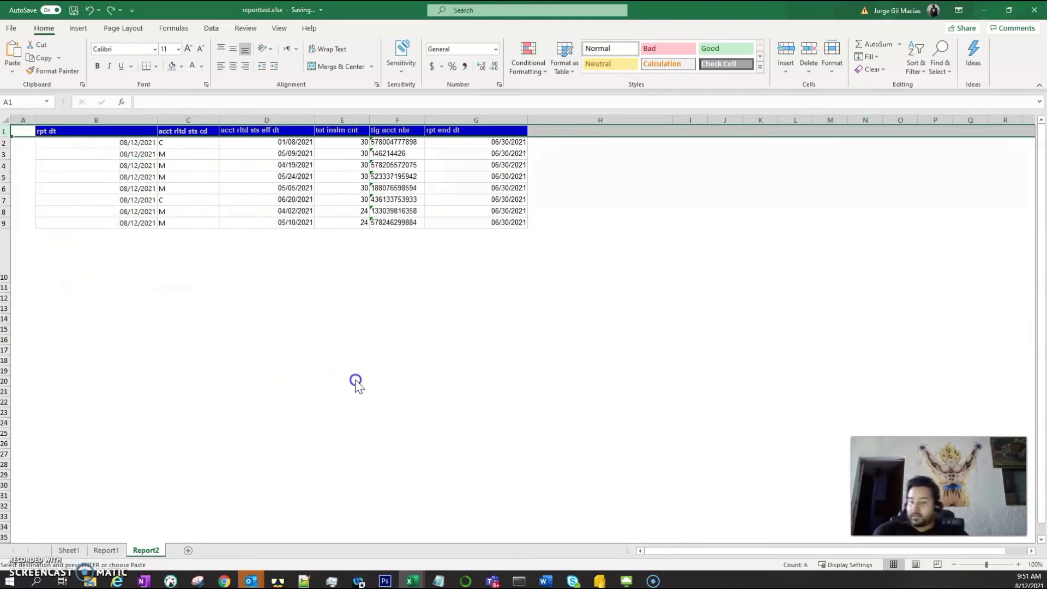
left_click(70, 198)
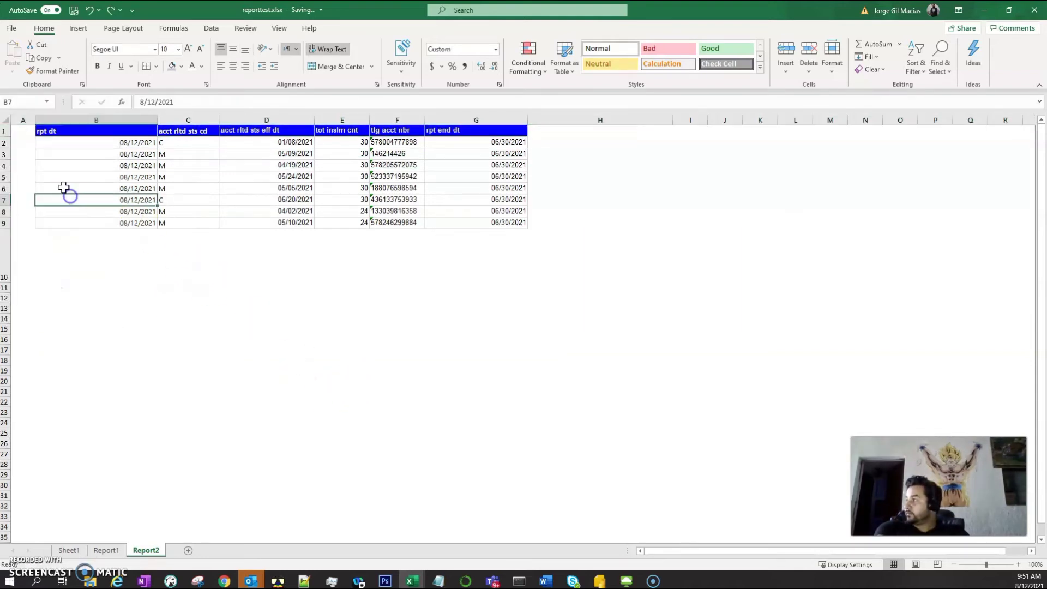
Step: Insert a blank row above the table header in the Report2 worksheet and select cell B1
right_click(11, 131)
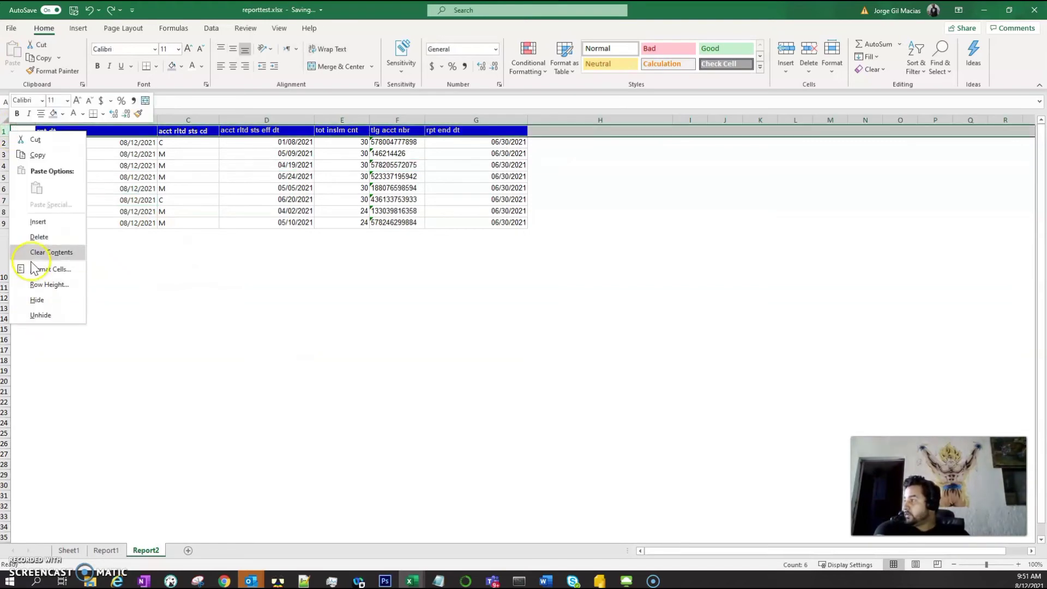
left_click(45, 223)
left_click(98, 163)
left_click(69, 131)
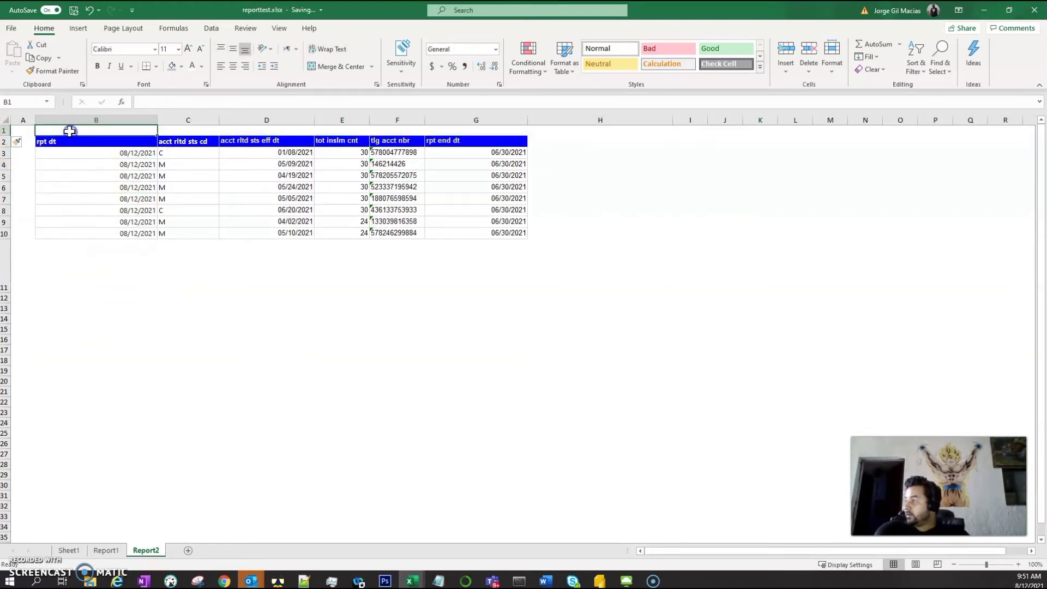
Step: Copy the "Report 1 (Test)" title from cell A1 of Sheet1 and paste it into cell B1 of Report2
left_click(68, 550)
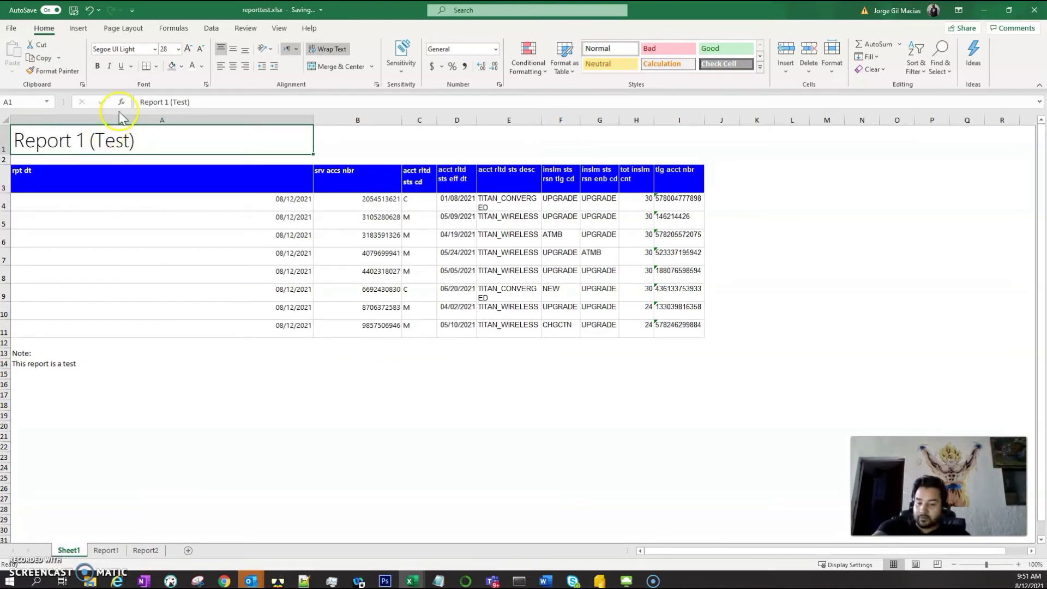
key("ctrl+c")
left_click(143, 550)
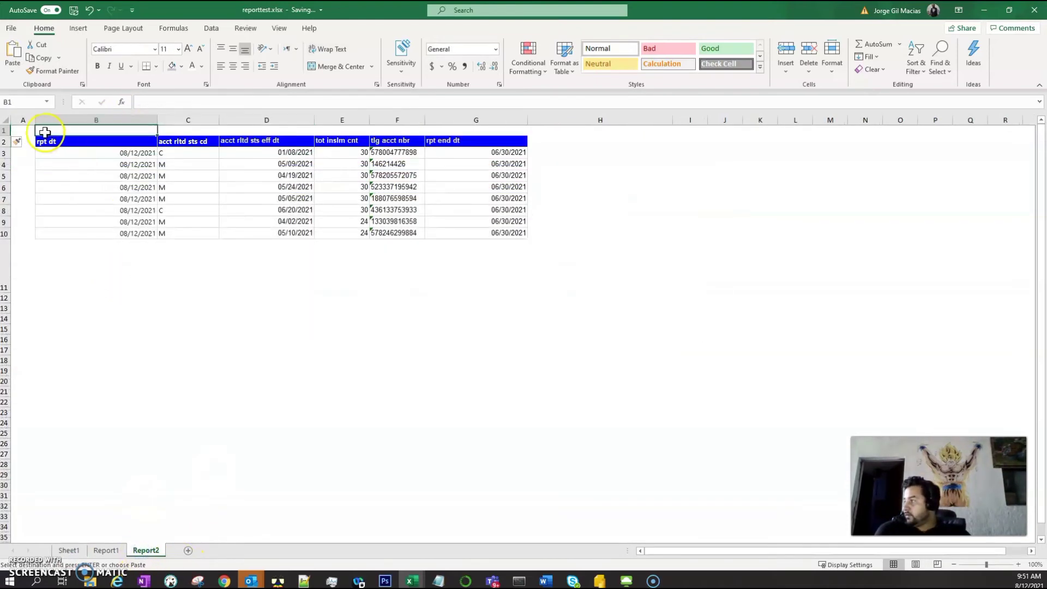
key("ctrl+v")
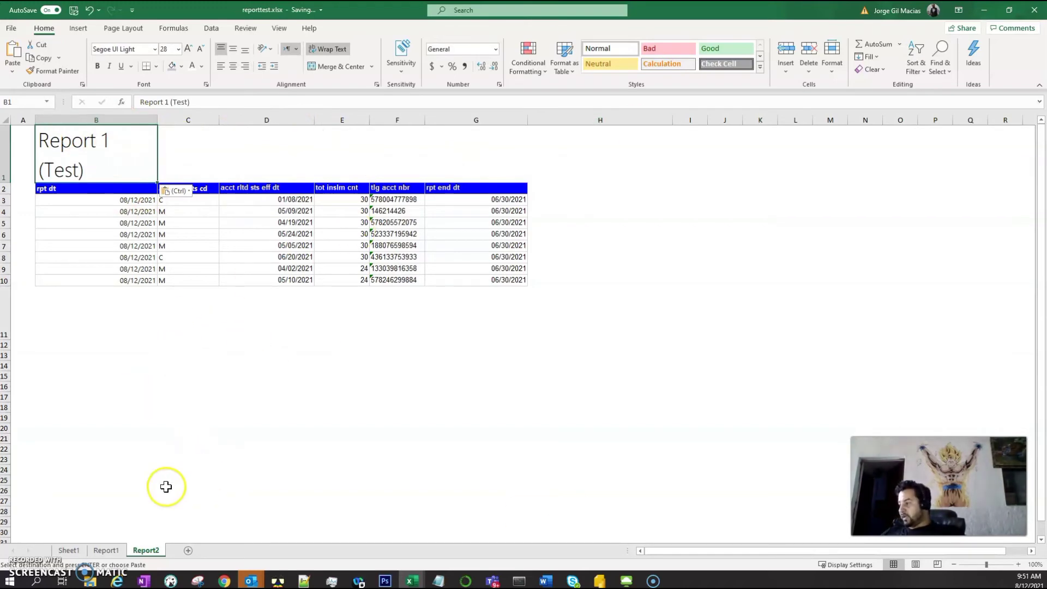
Step: Return to Sheet1, switch to the untitled report in Power BI Report Builder and reopen it in design view
left_click(69, 550)
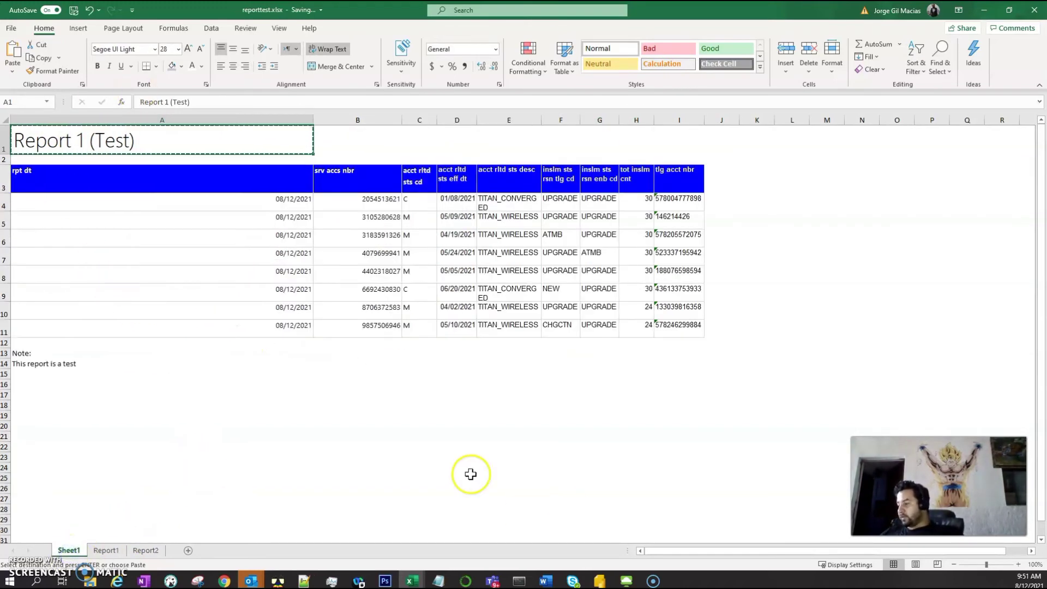
mouse_move(600, 581)
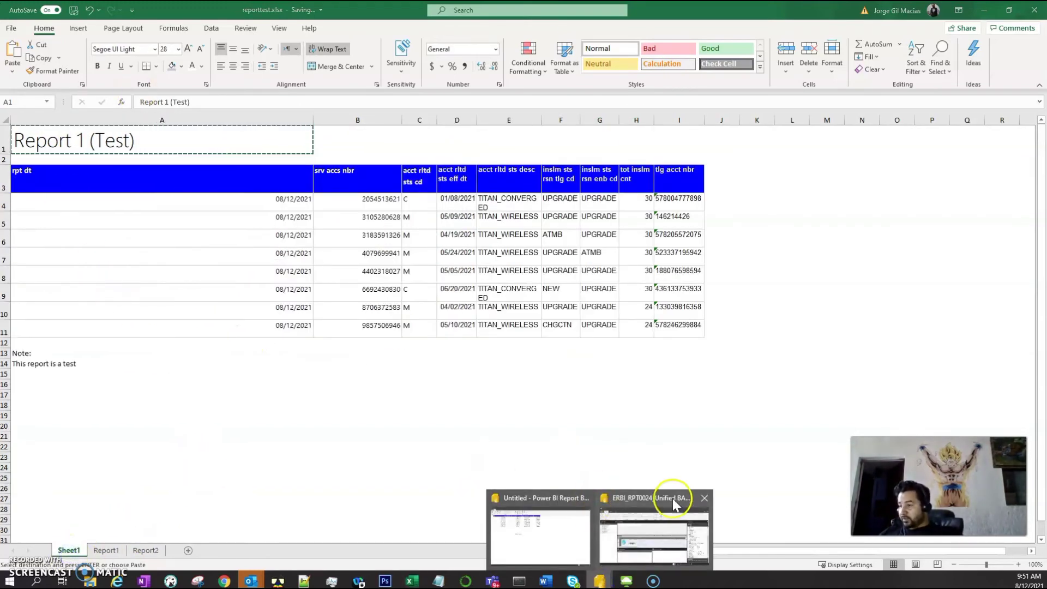
left_click(531, 541)
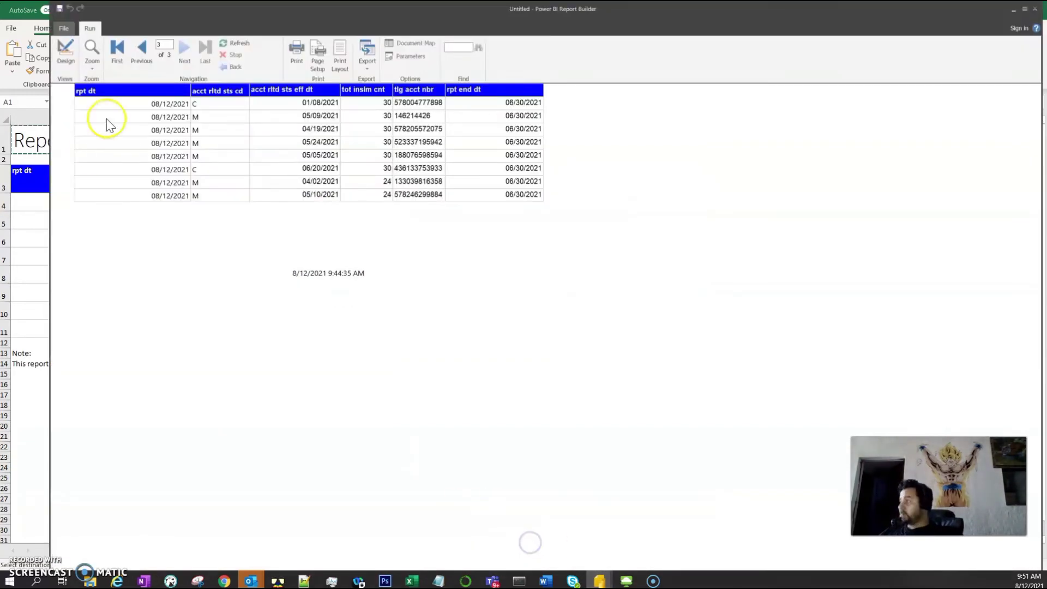
left_click(66, 53)
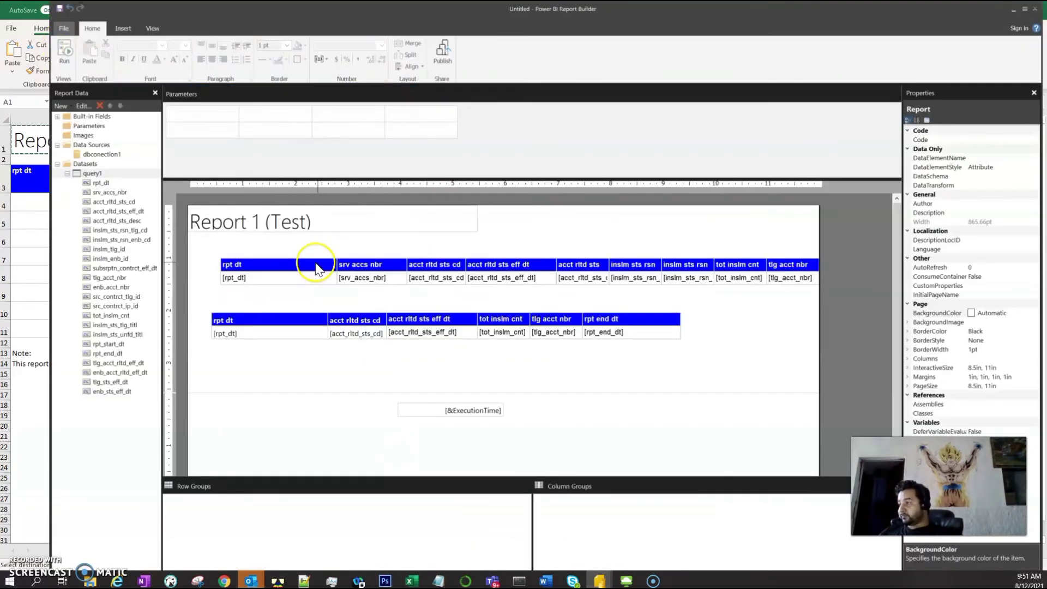
Step: Clear the page name of the first table, Report1, in the report design
left_click(492, 244)
left_click(299, 271)
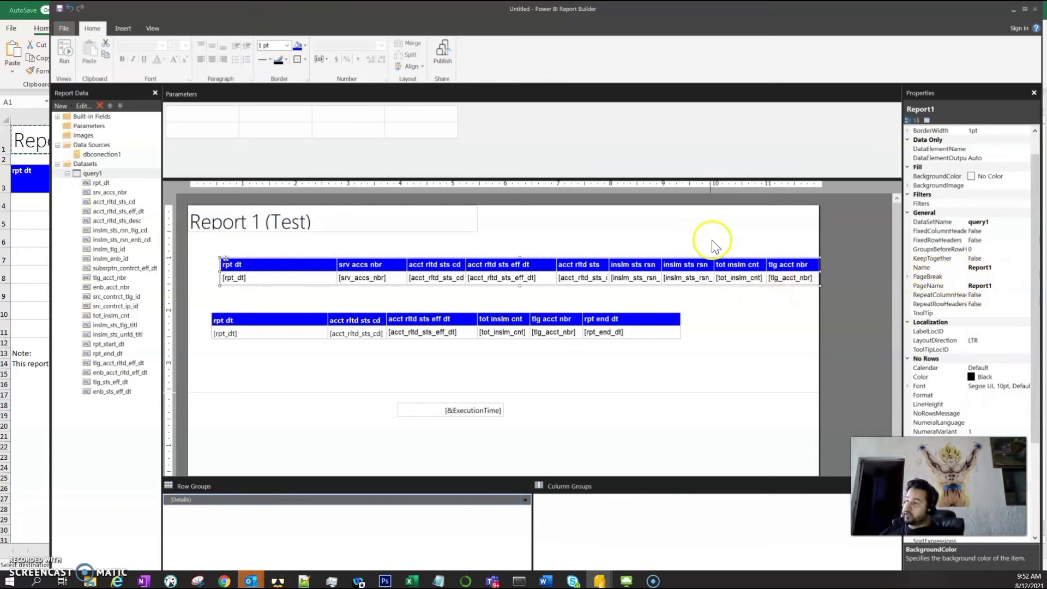
left_click(991, 286)
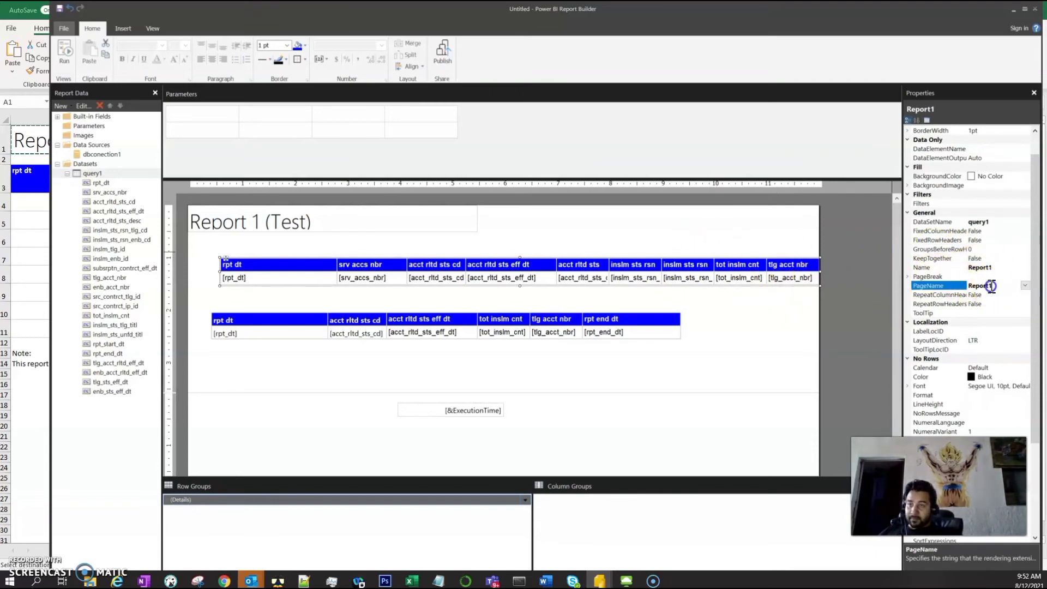
double_click(993, 286)
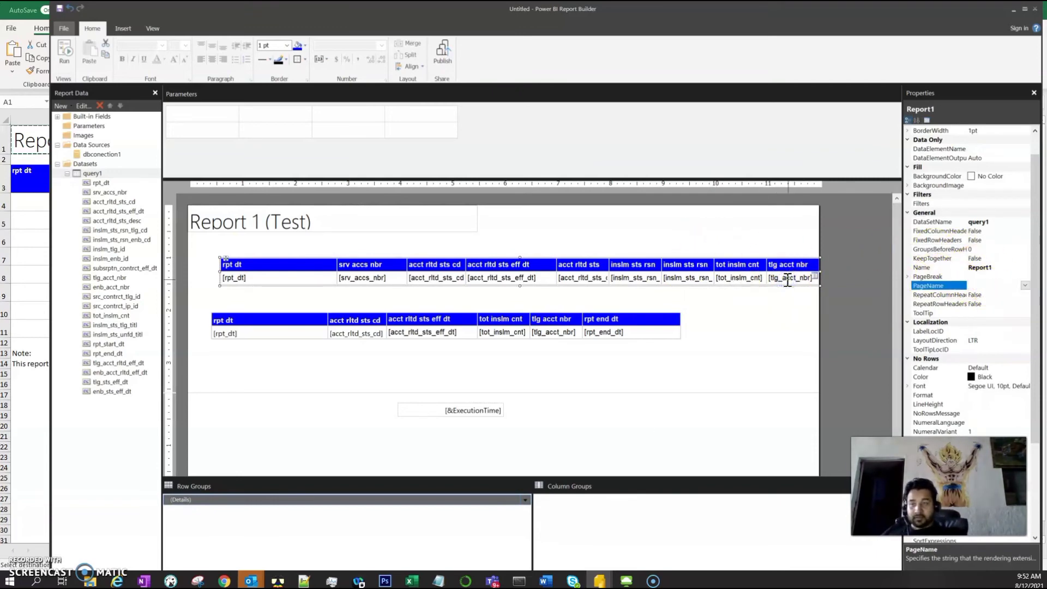
Step: Set the page break location of the Report1 table to None
left_click(907, 277)
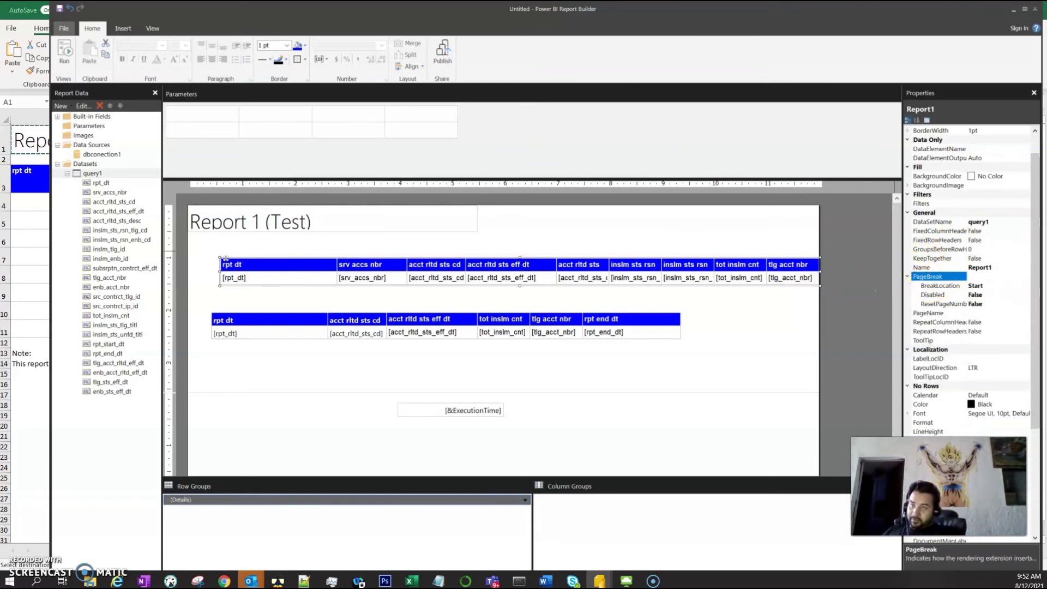
left_click(1003, 285)
left_click(1026, 286)
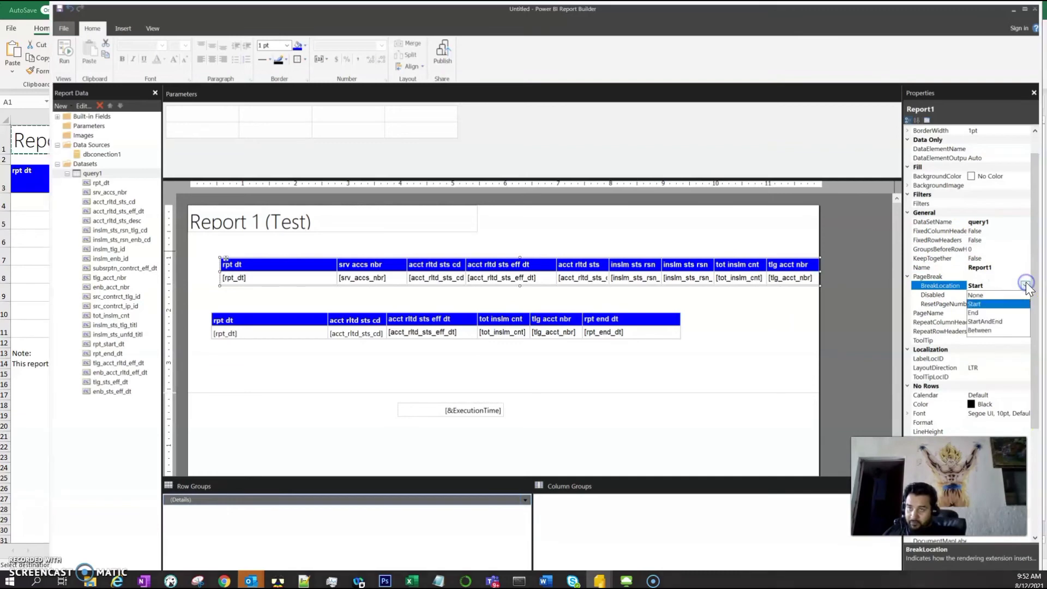
left_click(981, 304)
left_click(781, 305)
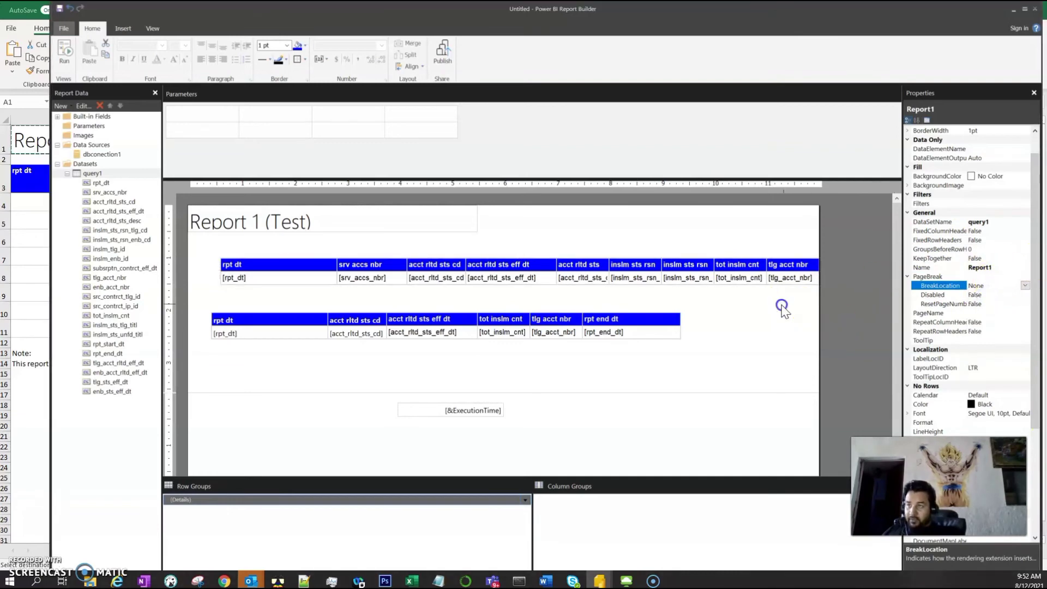
Step: Clear the page name of the second table, Report2
left_click(241, 321)
left_click(210, 308)
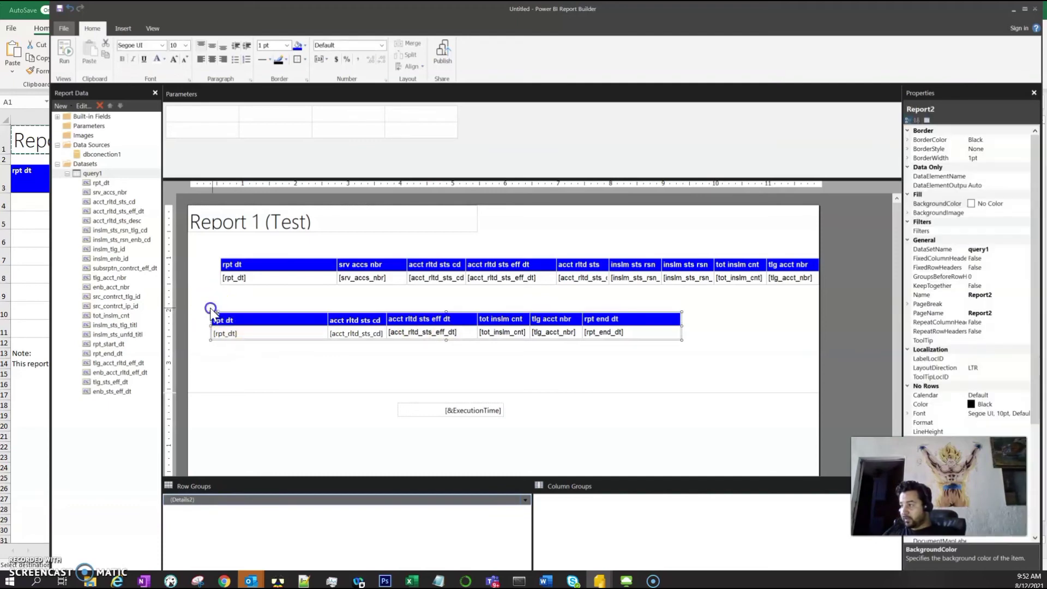
left_click(1015, 310)
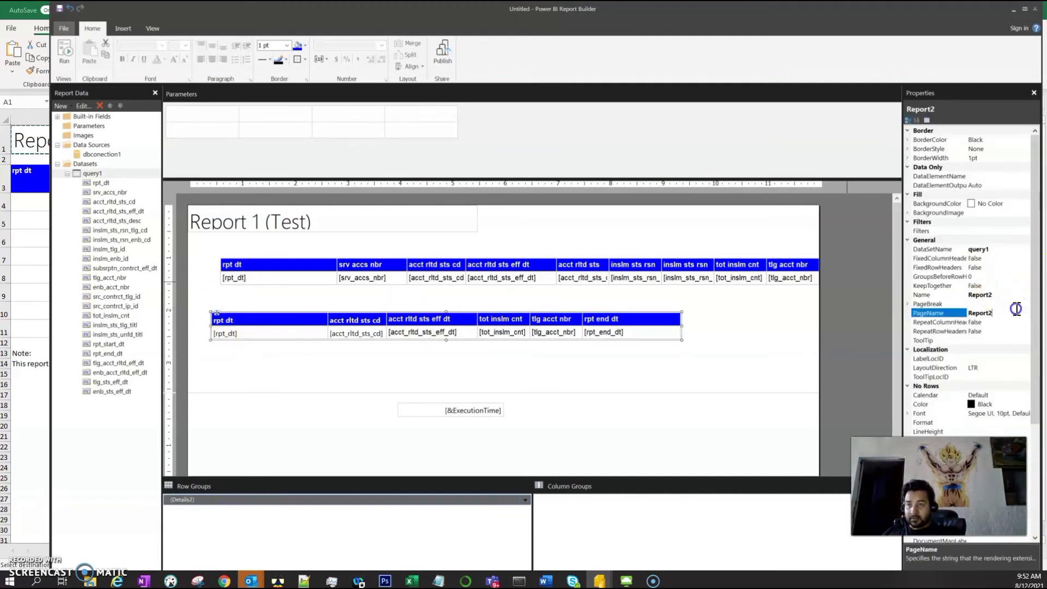
key("BackSpace")
key("BackSpace")
key("BackSpace")
key("BackSpace")
key("BackSpace")
key("BackSpace")
key("BackSpace")
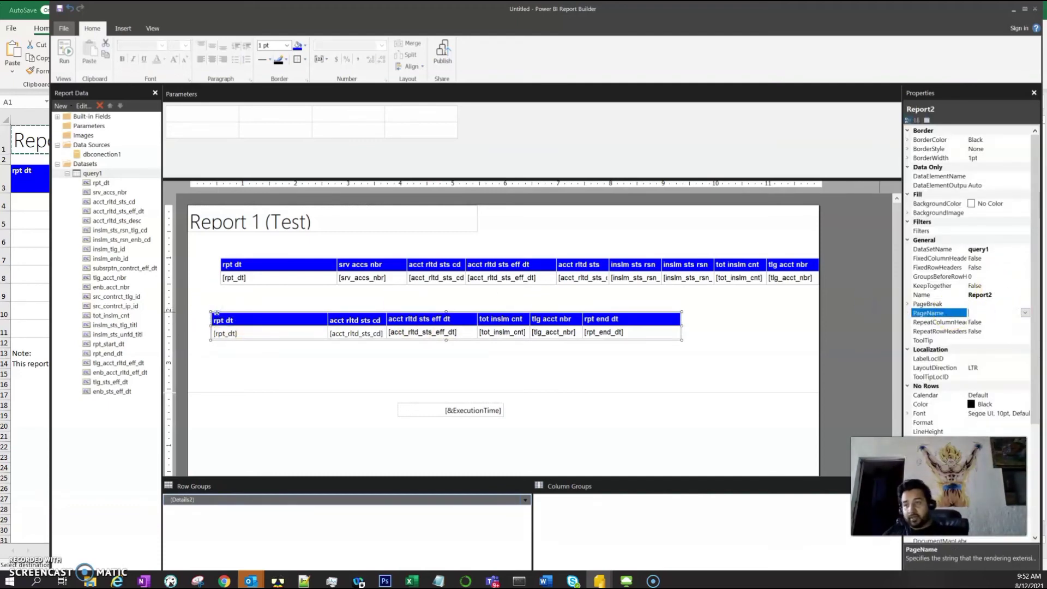
Step: Set the page break location of the Report2 table to None
left_click(908, 303)
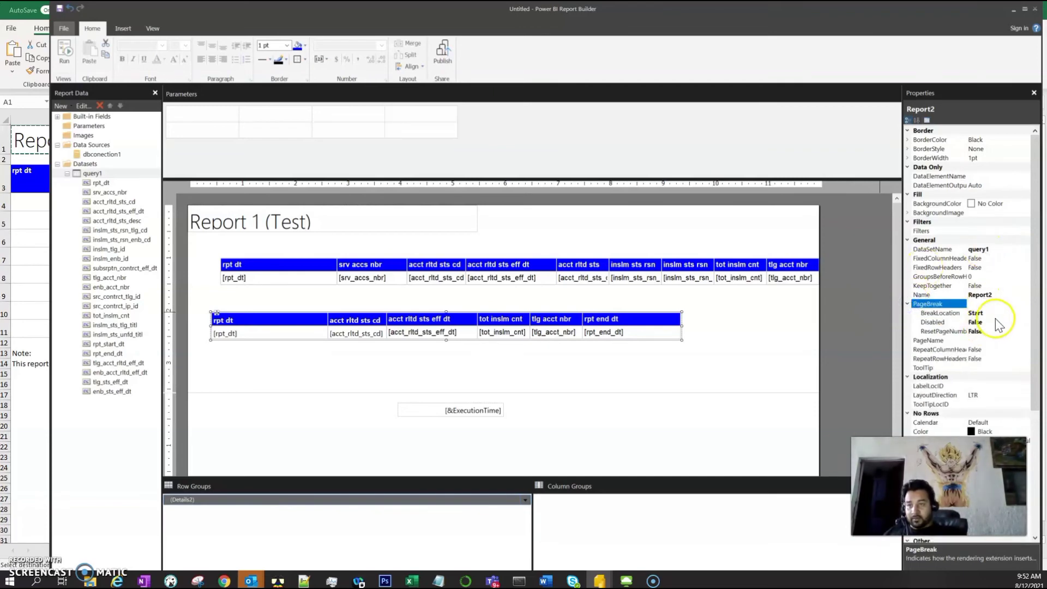
left_click(1025, 313)
left_click(1026, 314)
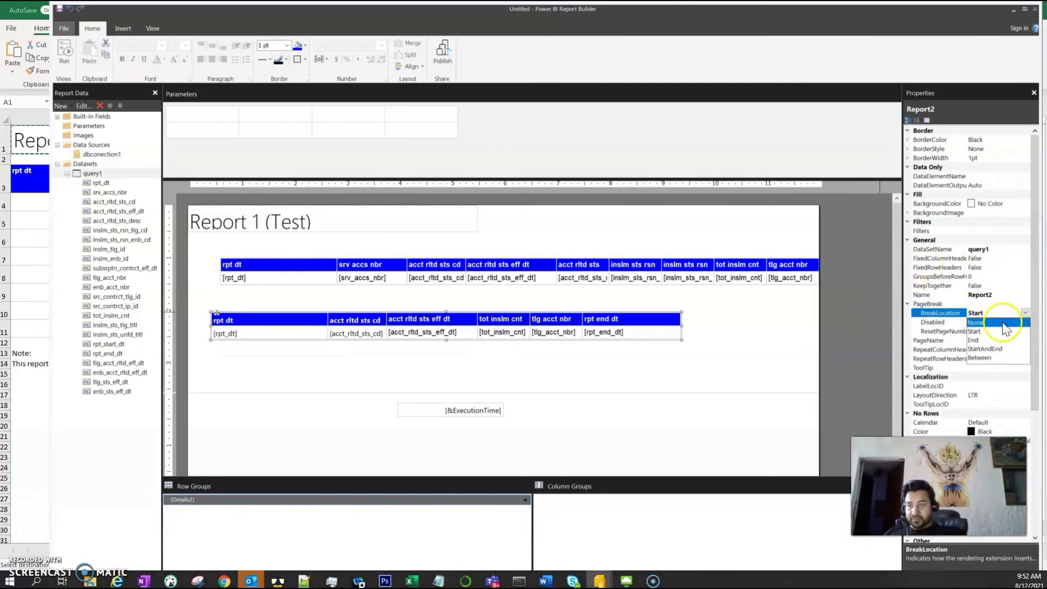
left_click(1005, 323)
left_click(584, 498)
left_click(736, 330)
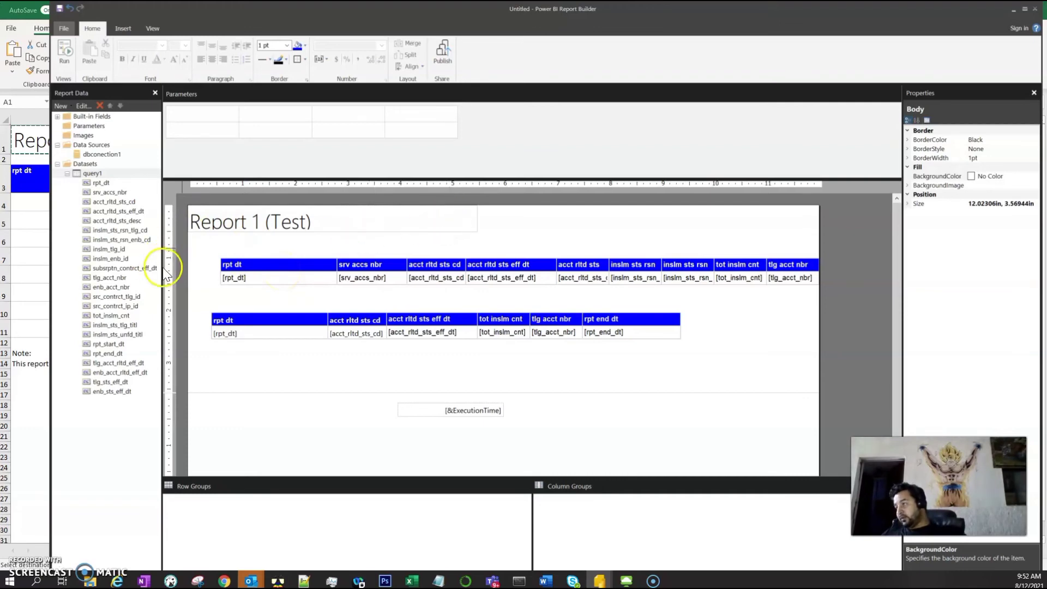
Step: Move the Report1 table up and left so it sits directly under the report title
left_click(226, 260)
left_click(226, 261)
left_click_drag(226, 261, 205, 245)
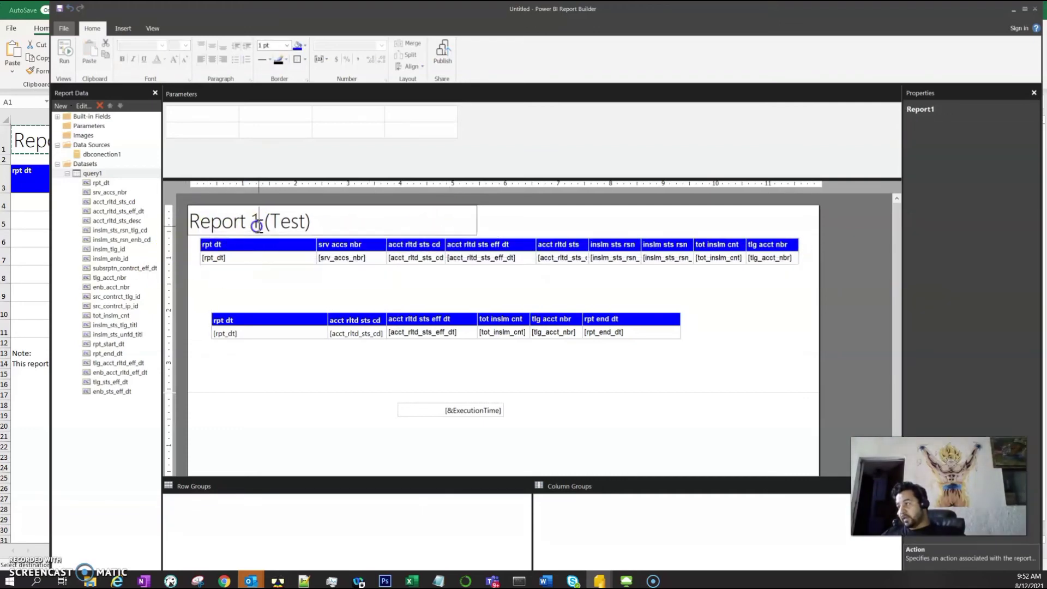
left_click(334, 227)
left_click(532, 290)
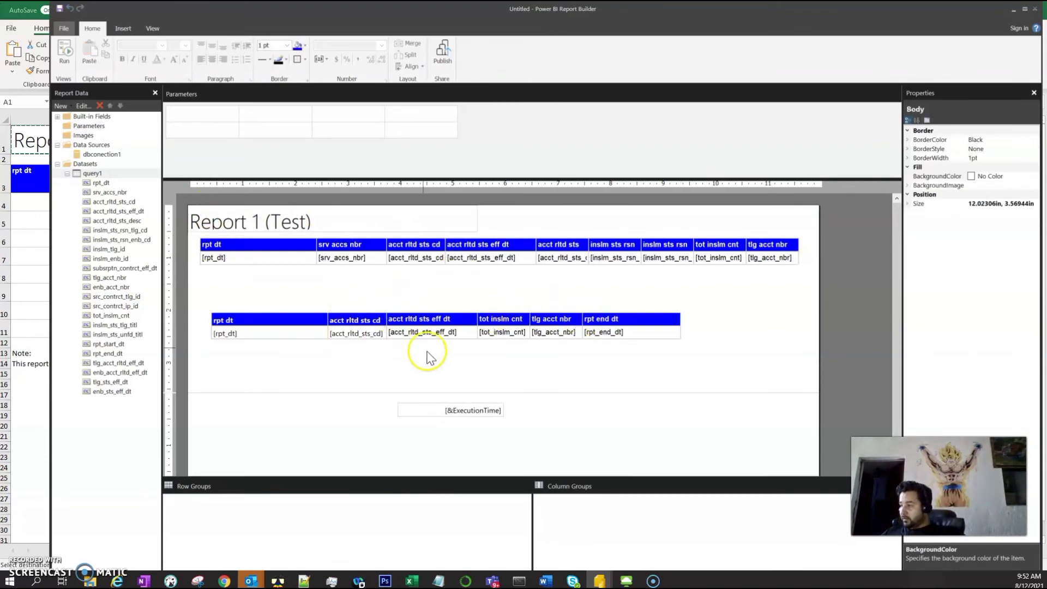
Step: Insert a text box just below the Report1 table and align it with the table's left edge
right_click(226, 280)
mouse_move(250, 316)
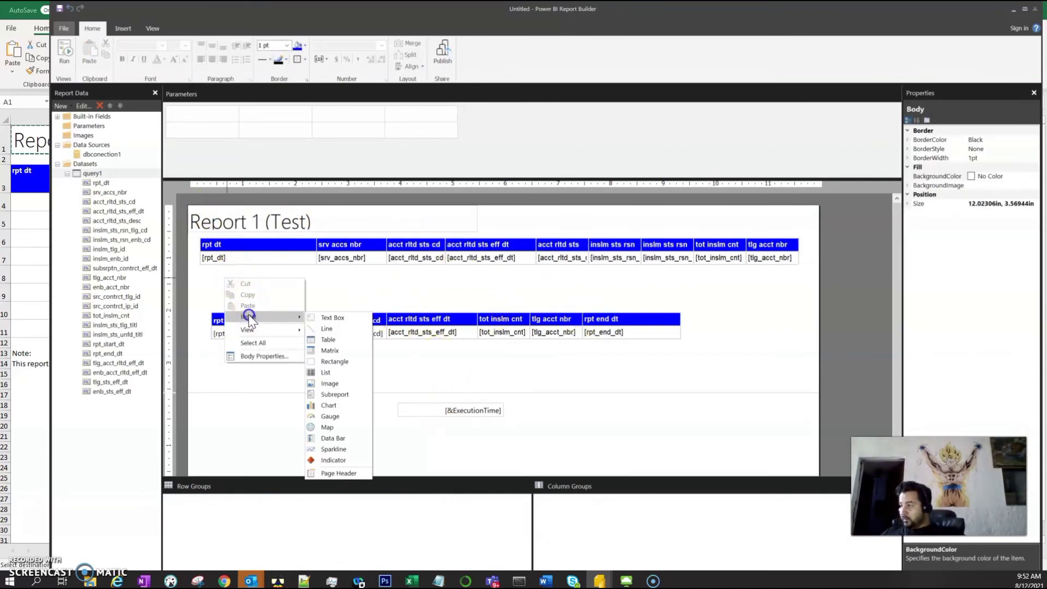
left_click(343, 322)
left_click(246, 285)
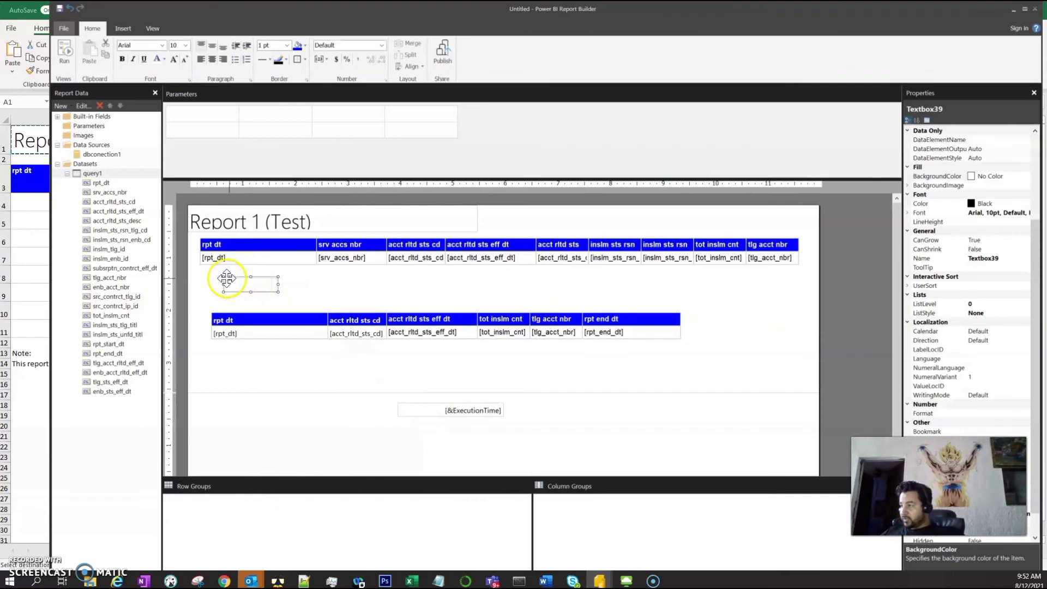
left_click_drag(211, 278, 202, 277)
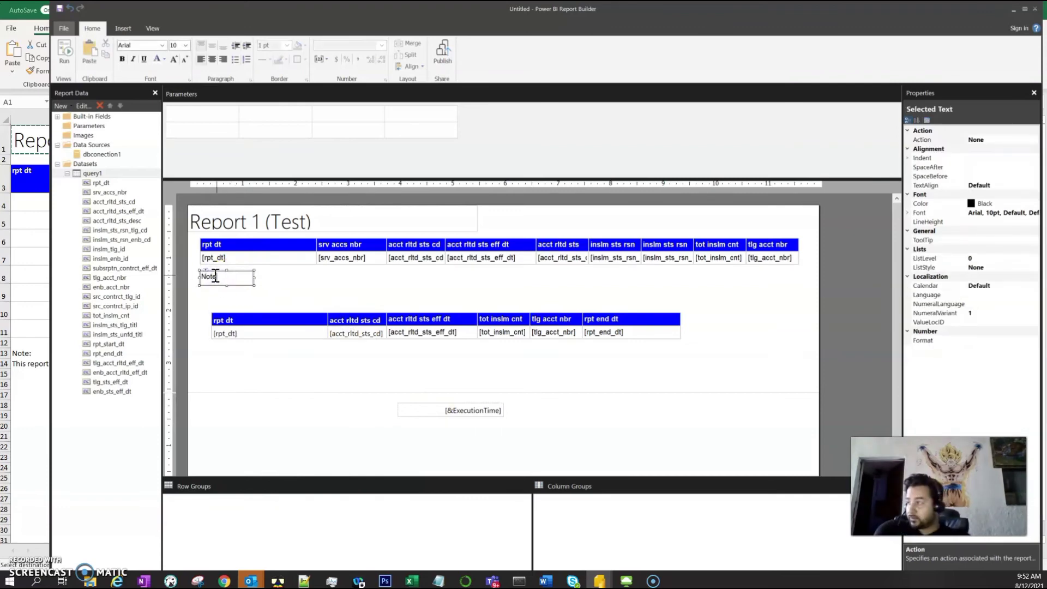
Step: Enter "Note:" and "This is a test report" on two lines in the text box and enlarge it to fit
type("Note:")
key("Return")
type("This is a test report")
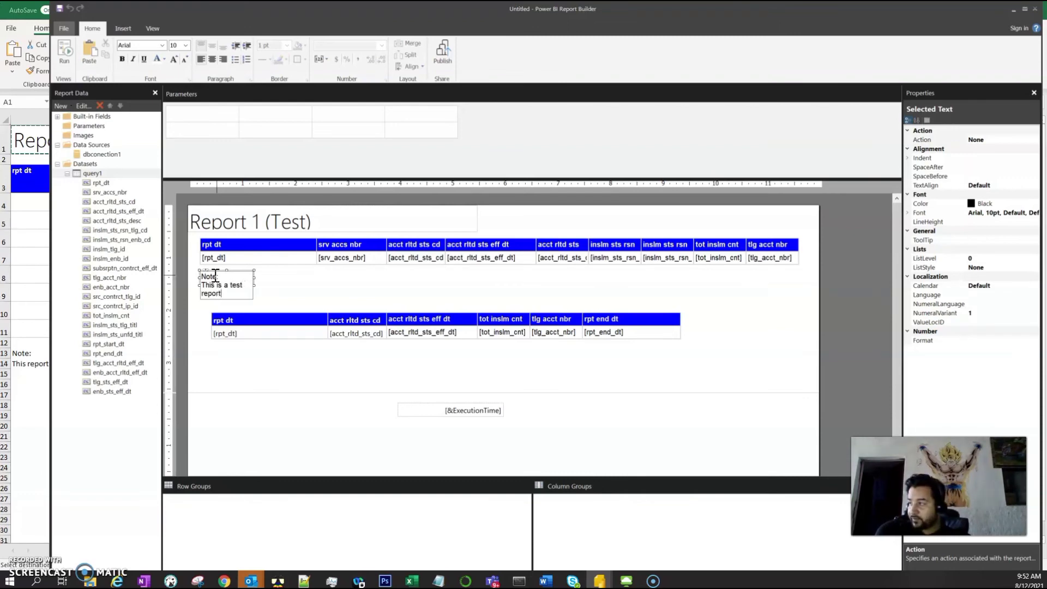
left_click(256, 289)
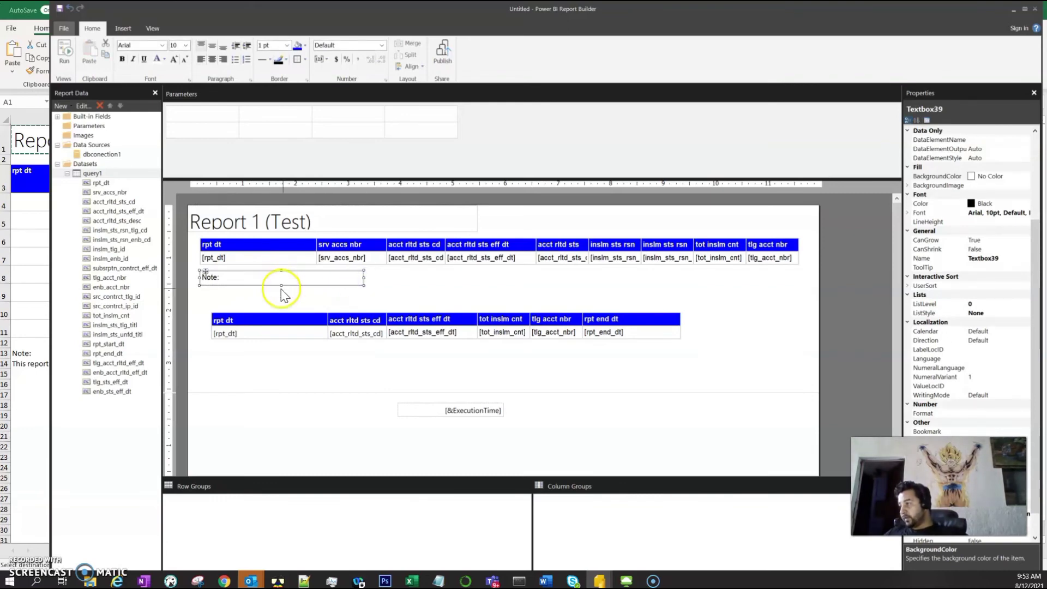
left_click_drag(278, 285, 277, 293)
left_click(529, 275)
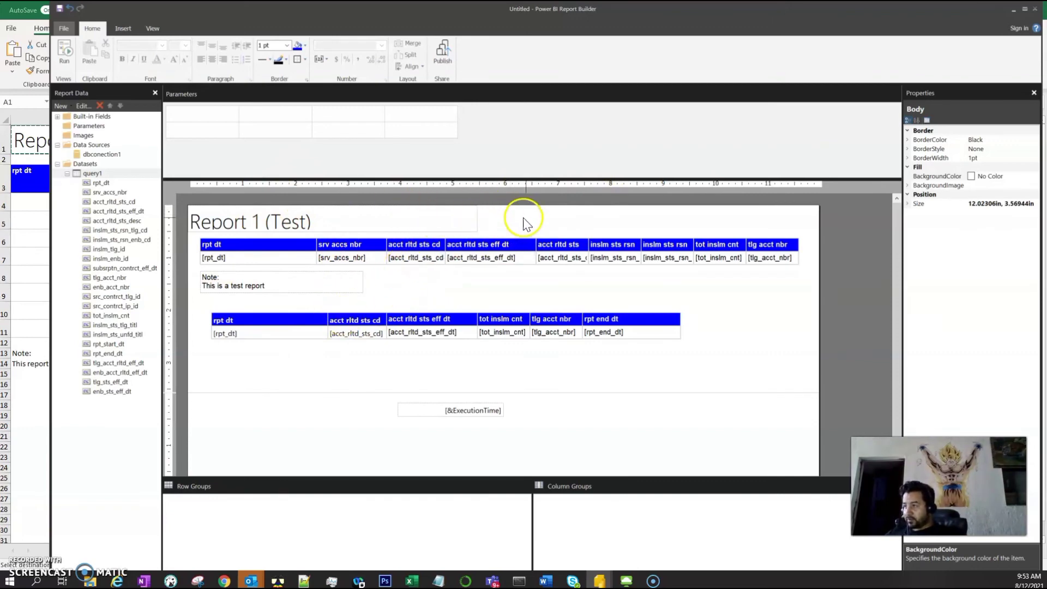
Step: Move the Report2 table lower in the body and align its left edge with the Report1 table
double_click(429, 319)
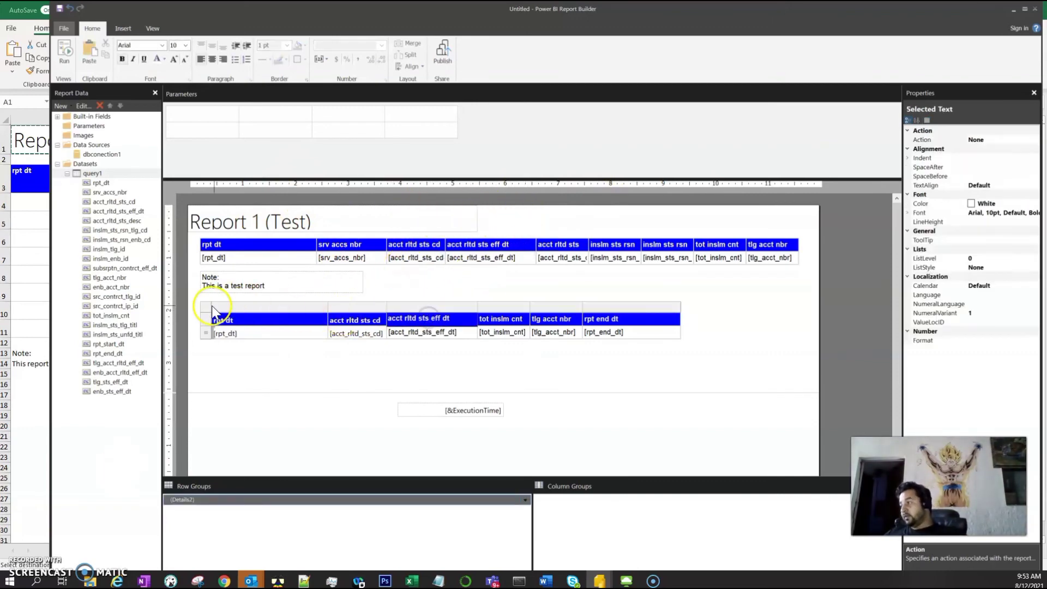
left_click(211, 306)
left_click_drag(215, 315, 205, 351)
left_click(452, 278)
Step: Move the "Report 1 (Test)" title to line up with the left edge of the Report1 table
left_click(354, 224)
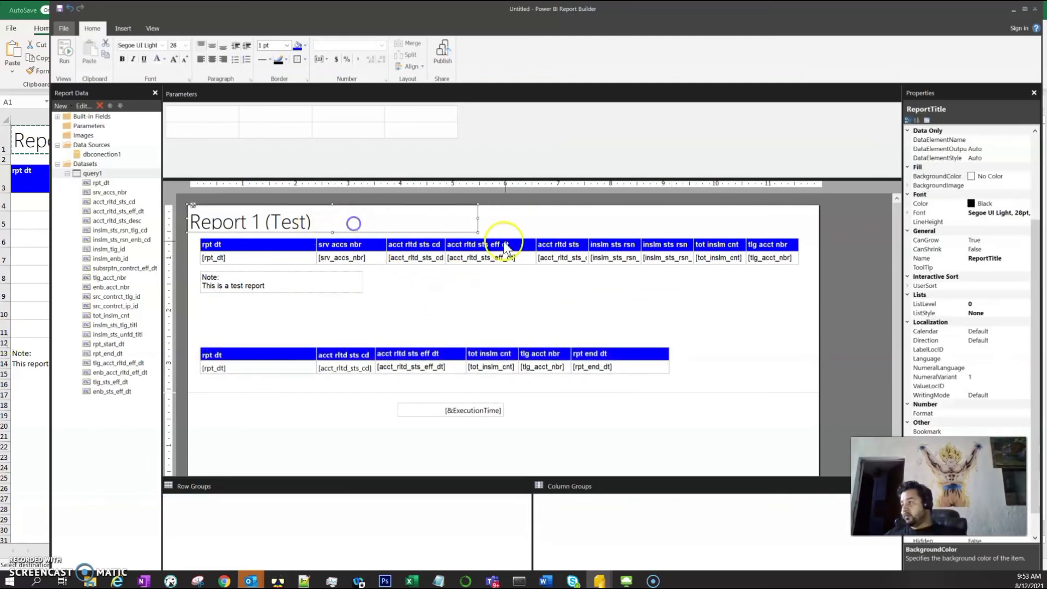
mouse_move(193, 206)
left_mouse_down()
mouse_move(213, 213)
mouse_move(207, 226)
mouse_move(211, 211)
mouse_move(193, 206)
left_mouse_up()
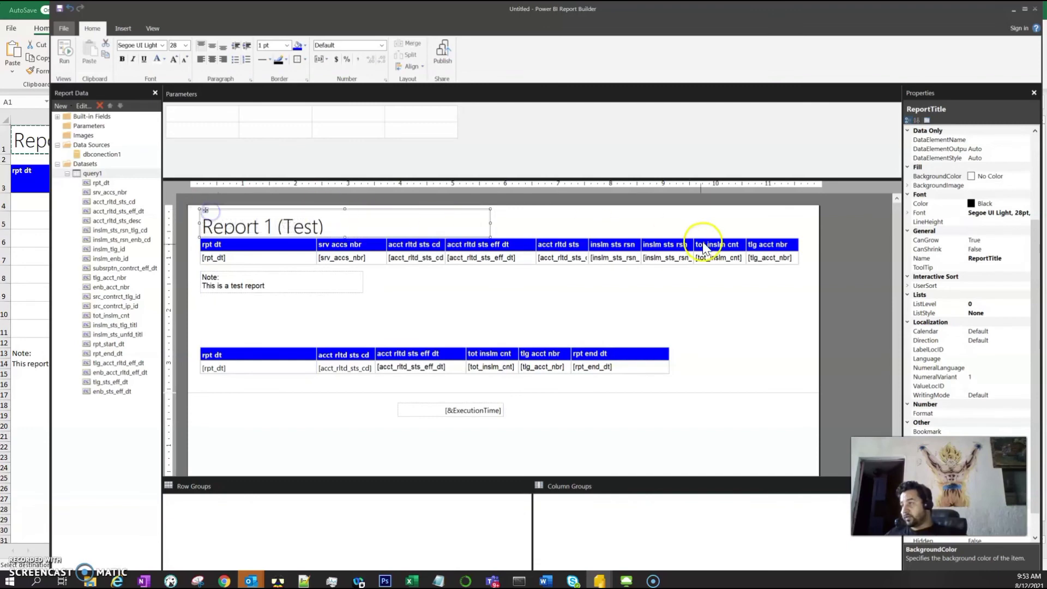
left_click(623, 283)
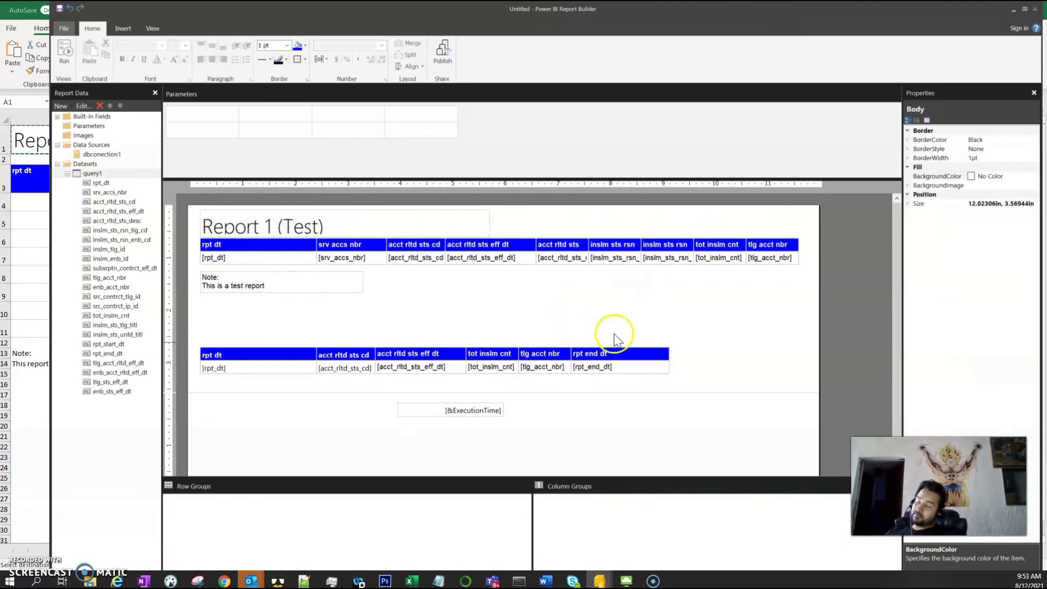
Step: Extend the report body to about 5 in high and move the Report2 table down toward its lower edge
left_click_drag(575, 392, 584, 468)
left_click(501, 353)
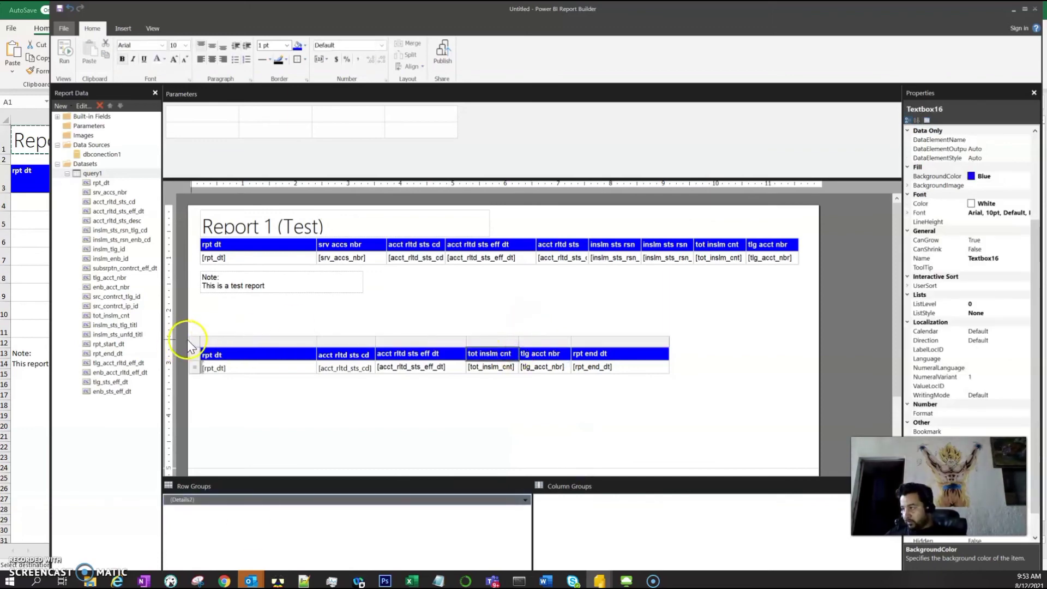
left_click(188, 339)
left_click_drag(200, 347, 201, 418)
left_click(256, 324)
Step: Insert a rectangle in the empty space between the note and the Report2 table
right_click(225, 335)
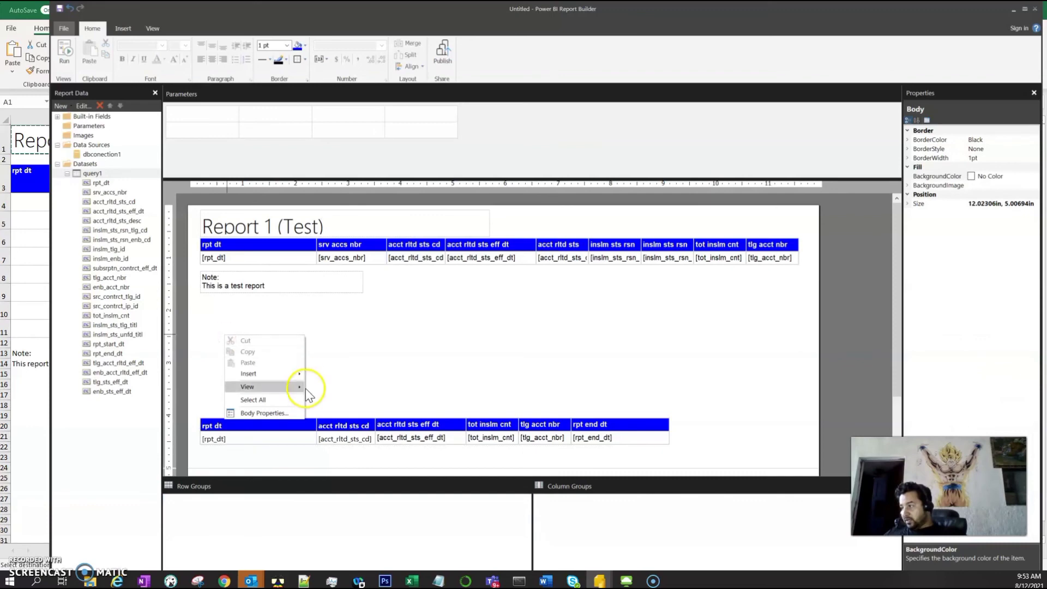
mouse_move(301, 374)
left_click(332, 414)
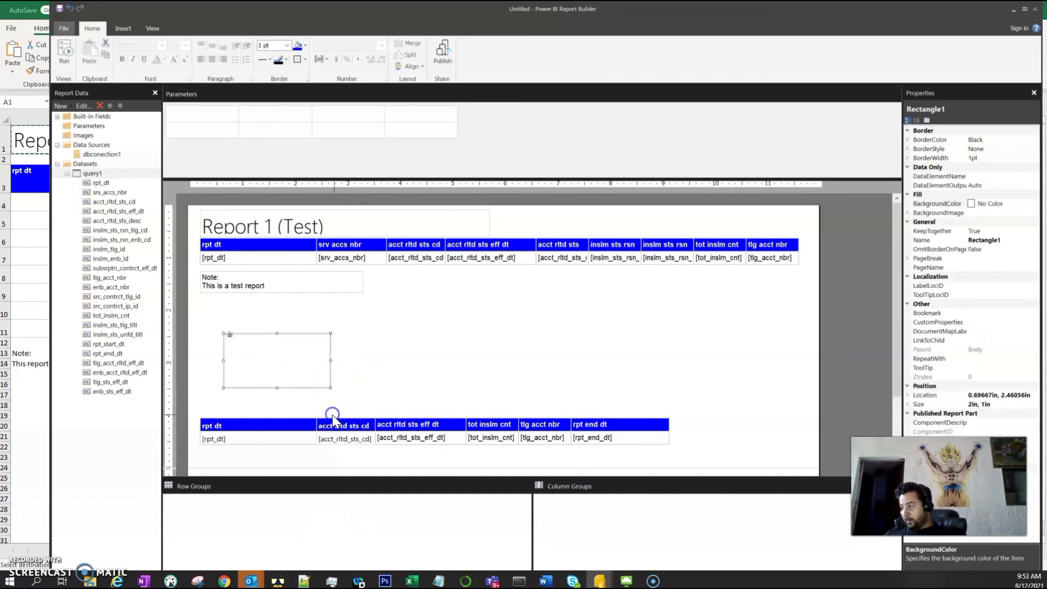
Step: Resize the rectangle to about 11.4 in wide and 2.1 in high, aligned with the left edges of the tables
left_click_drag(223, 333, 199, 310)
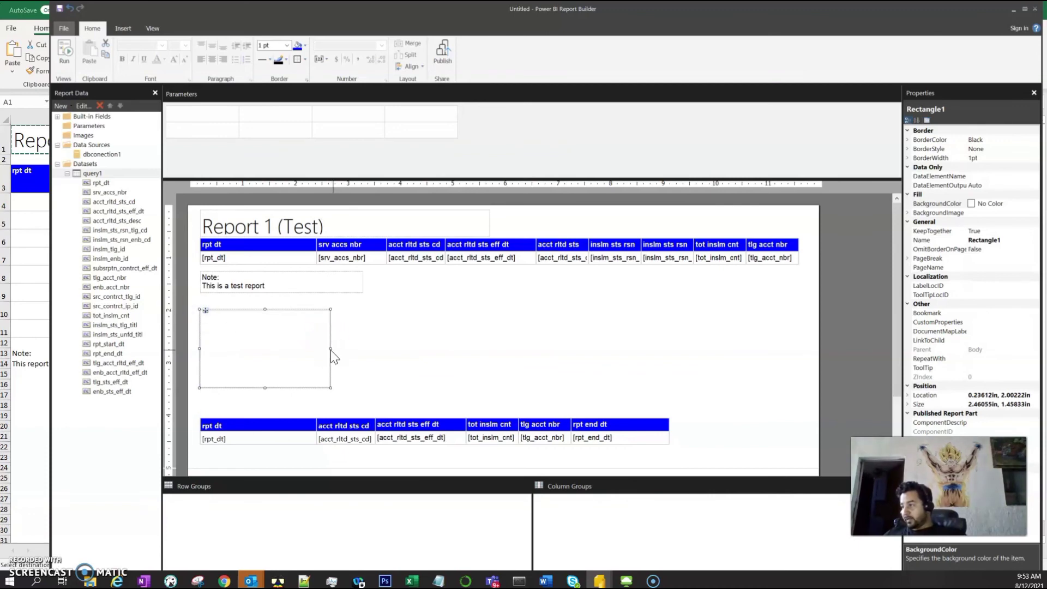
left_click_drag(330, 348, 732, 329)
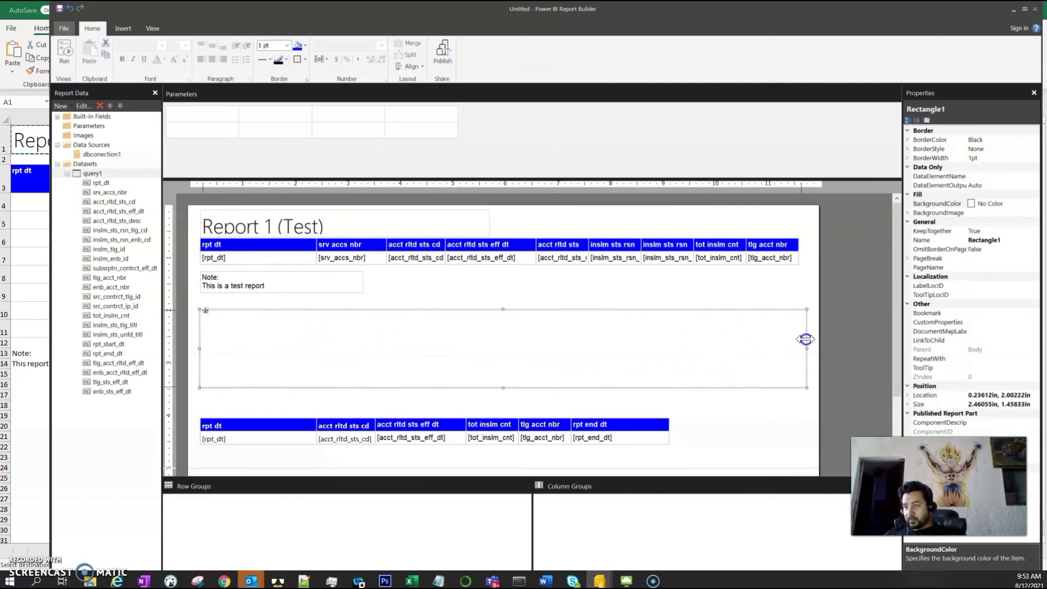
left_click_drag(805, 340, 802, 349)
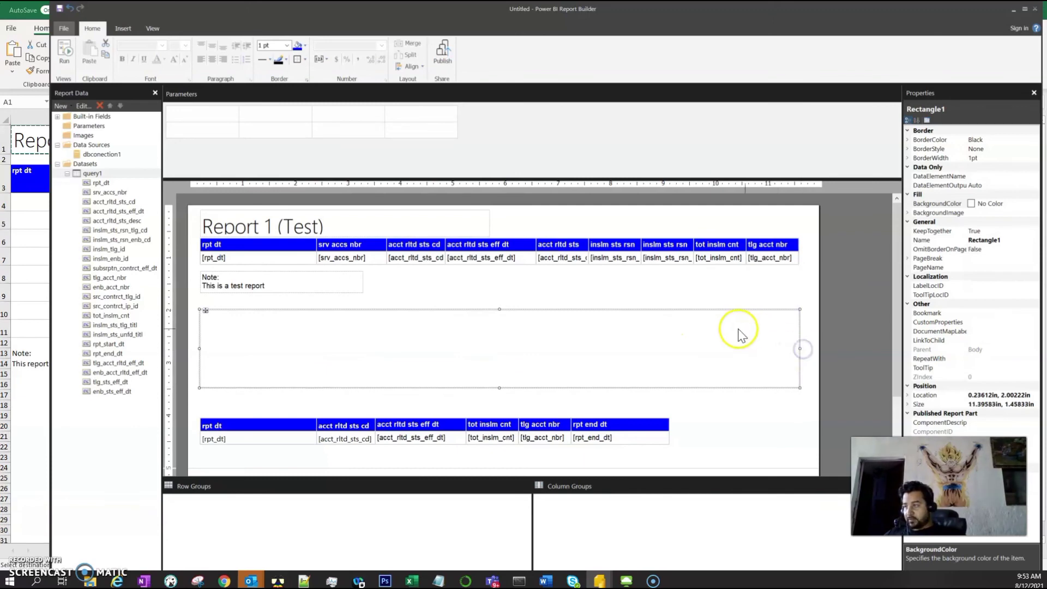
left_click_drag(509, 389, 496, 411)
left_click_drag(499, 309, 503, 297)
left_click(495, 283)
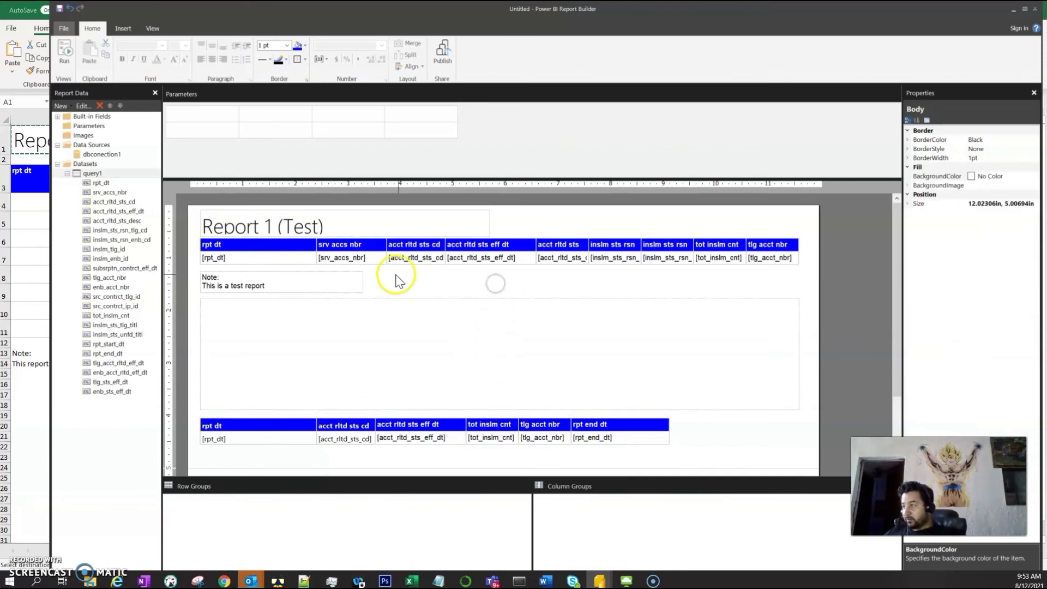
Step: Cut the title, the Report1 table and the note text box, and paste them into the rectangle
left_click_drag(512, 213, 301, 284)
key("Delete")
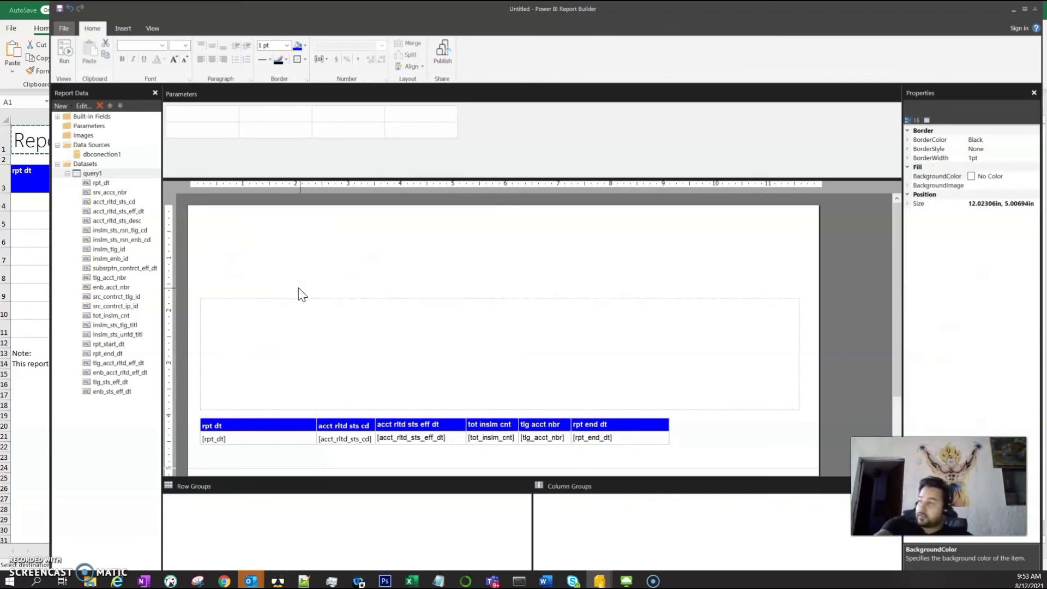
left_click(306, 306)
left_click(251, 374)
left_click(558, 268)
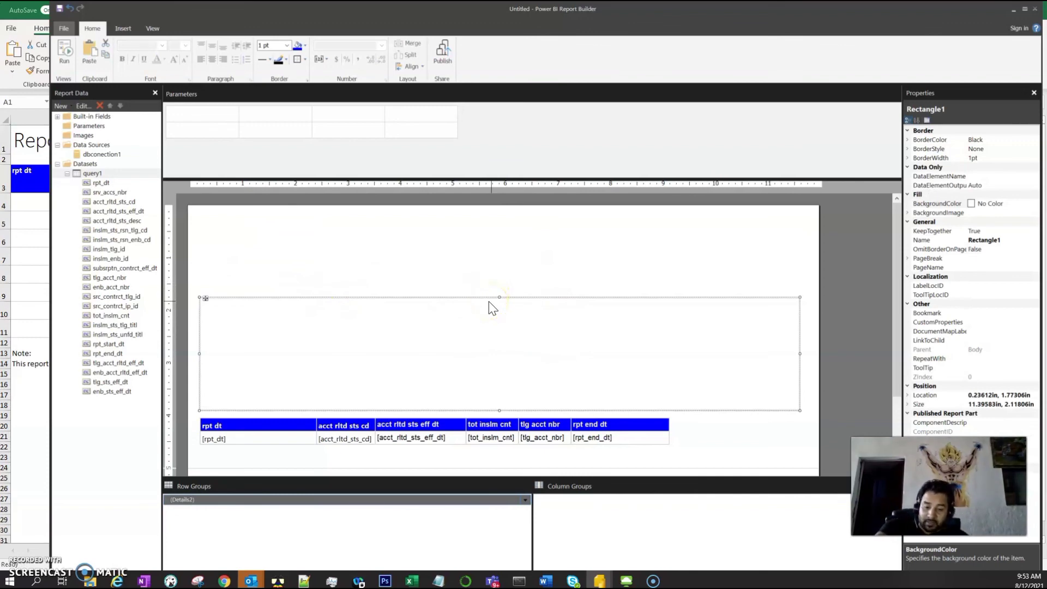
key("ctrl+v")
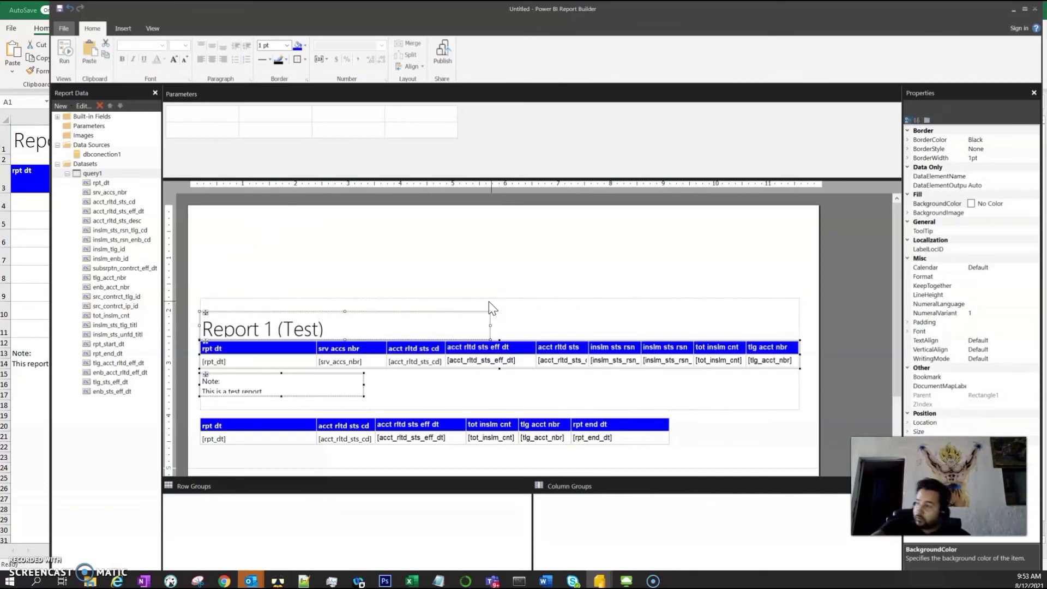
Step: Make the note text box tall enough for both lines and move the rectangle to the upper-left corner of the report body
left_click(549, 331)
left_click(306, 385)
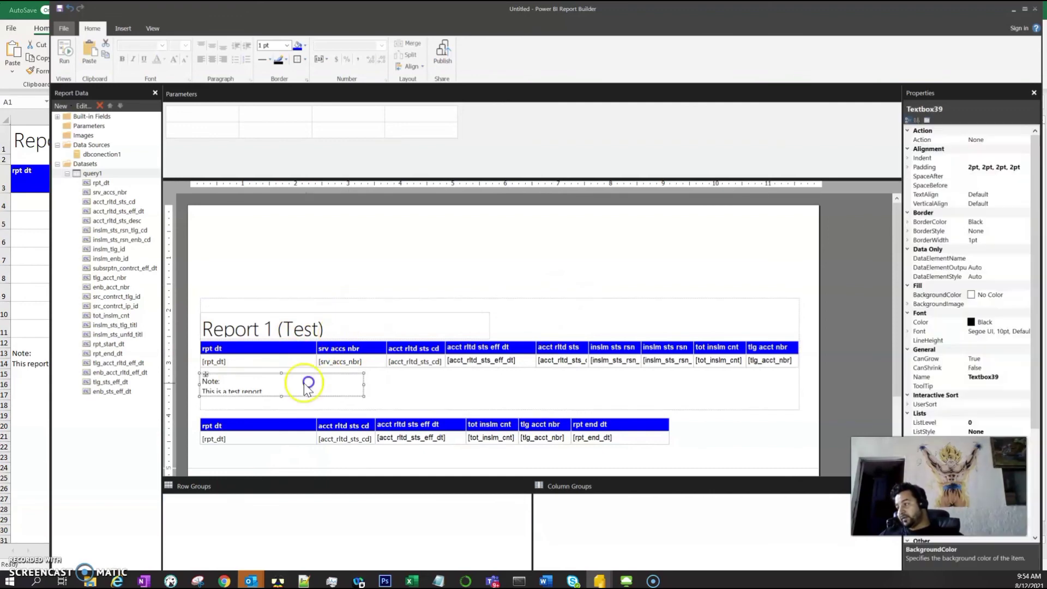
left_click(283, 398)
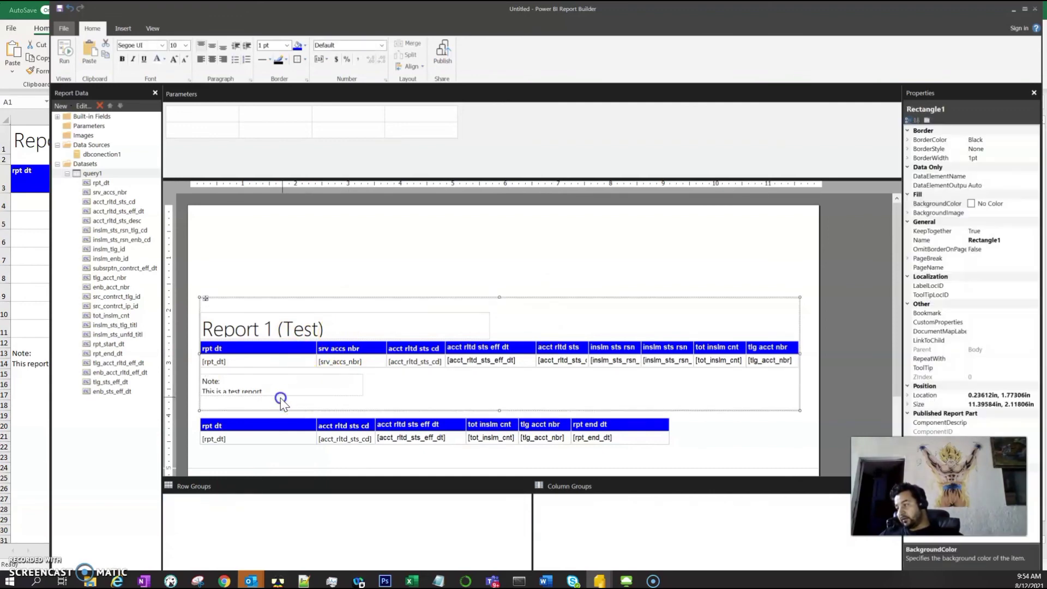
left_click(282, 396)
left_click_drag(282, 397, 281, 400)
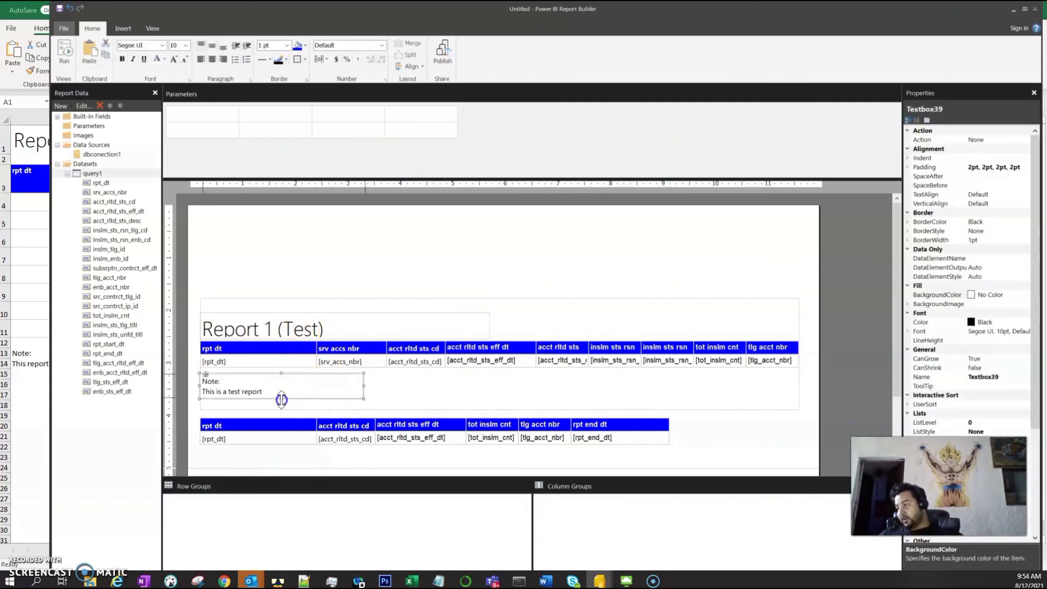
left_click(371, 315)
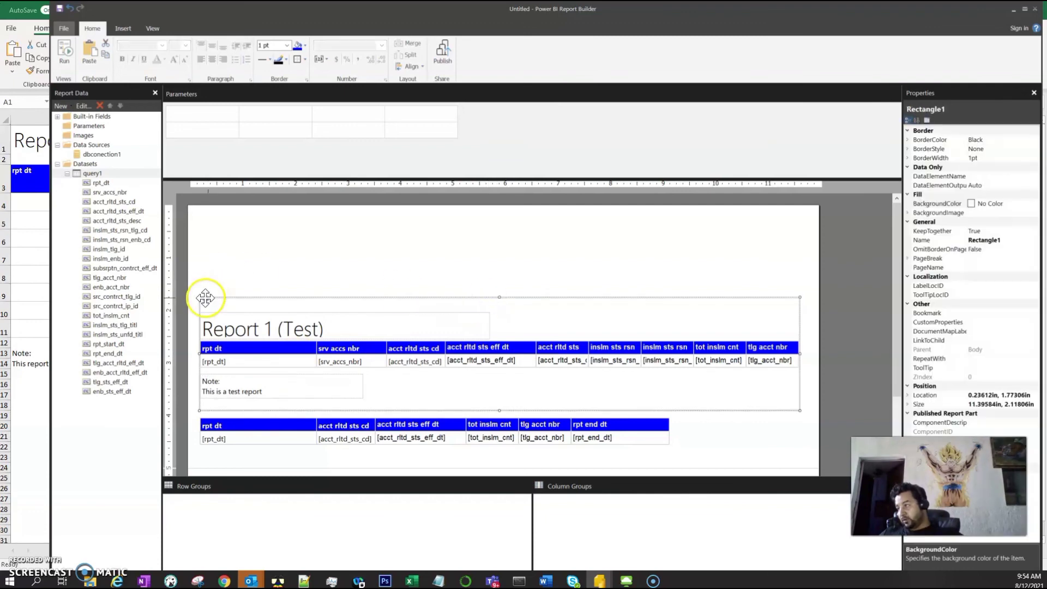
left_click_drag(205, 299, 199, 205)
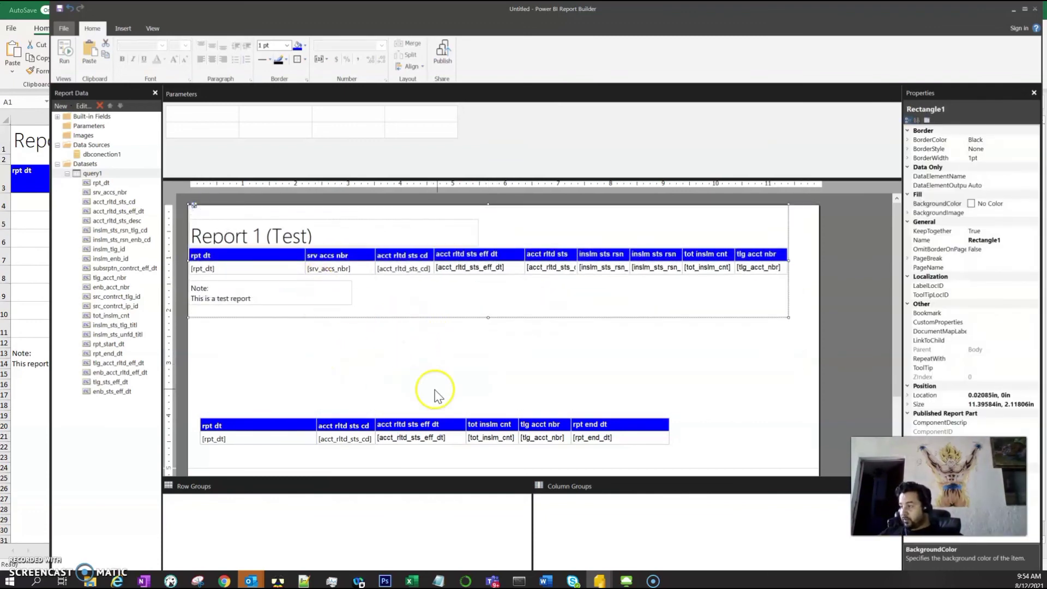
Step: Duplicate the rectangle with the title, table and note, and place the copy just below the original, aligned with the body's left edge
right_click(375, 303)
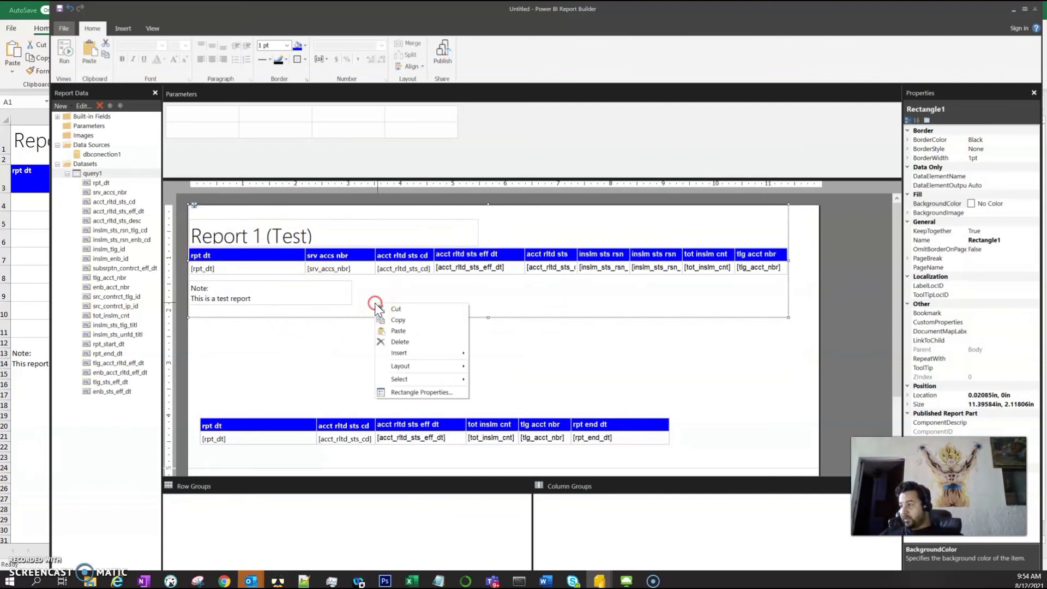
left_click(415, 322)
left_click(283, 340)
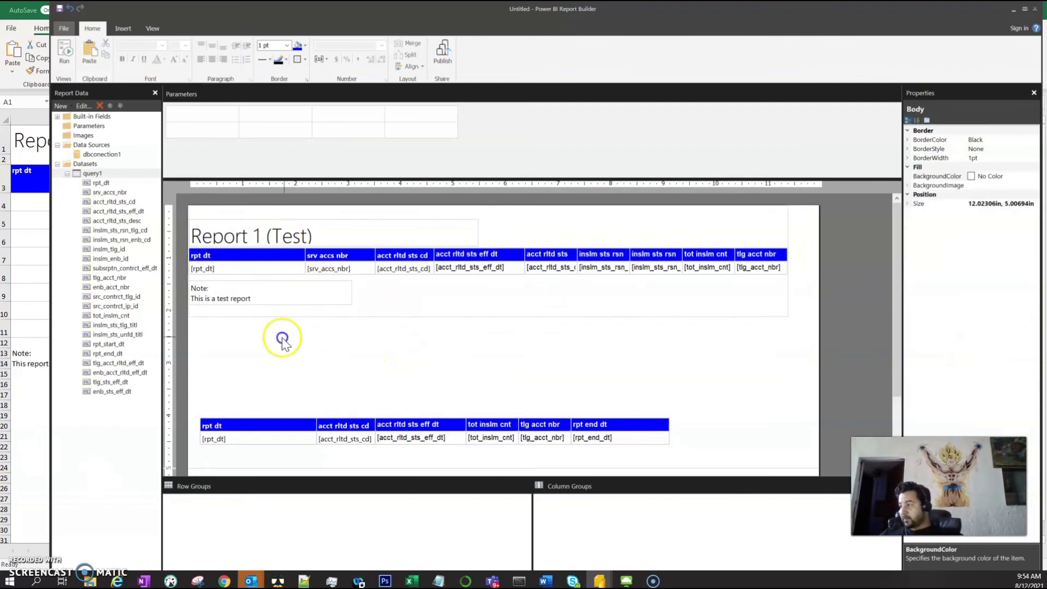
key("ctrl+v")
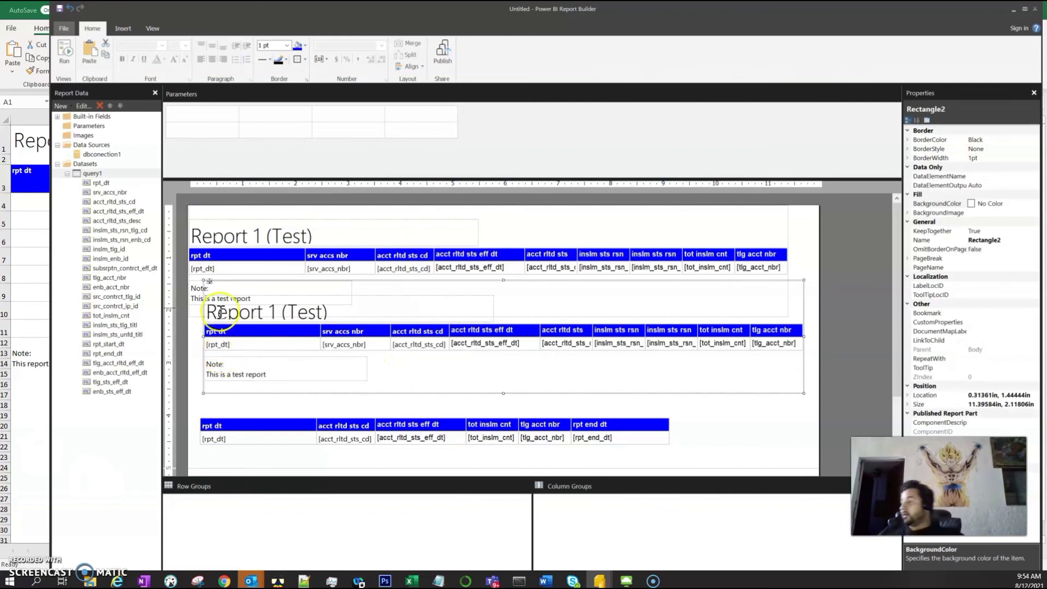
left_click_drag(208, 276, 196, 333)
left_click(806, 334)
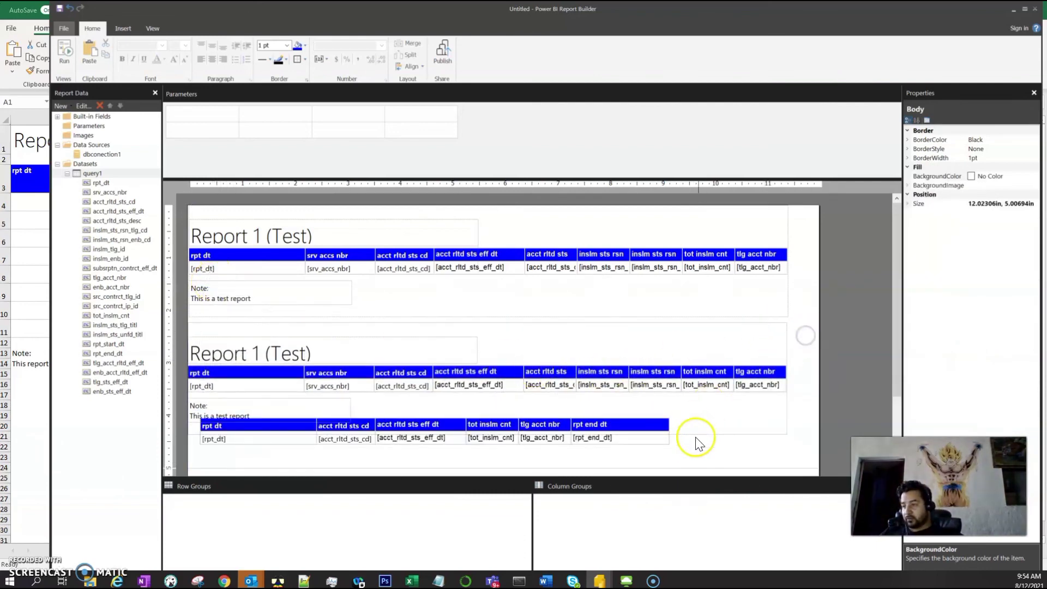
Step: Delete the duplicated Report1 table from the lower rectangle
left_click(377, 386)
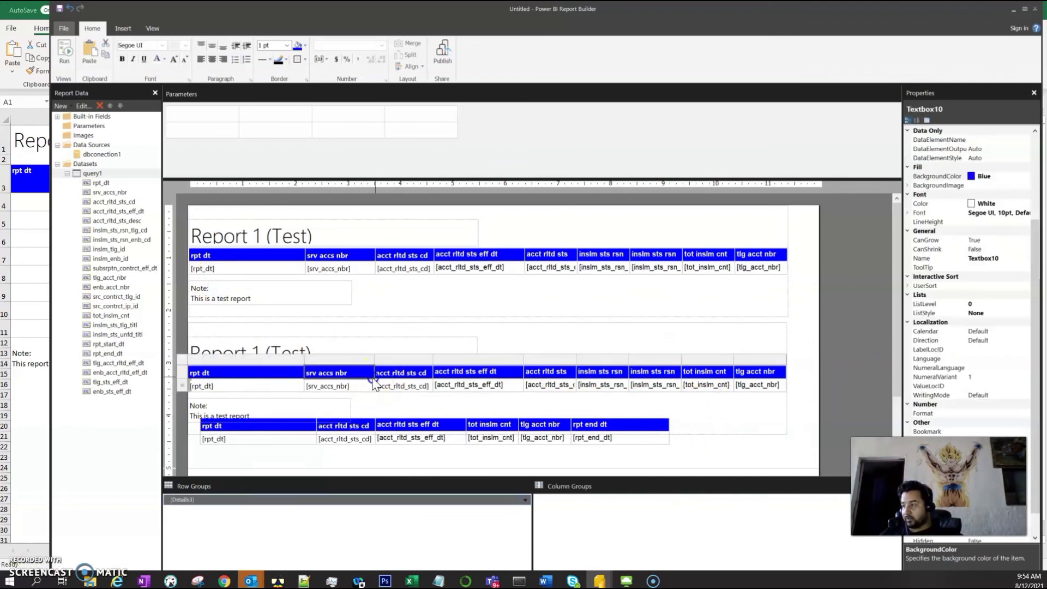
left_click(181, 360)
key("Delete")
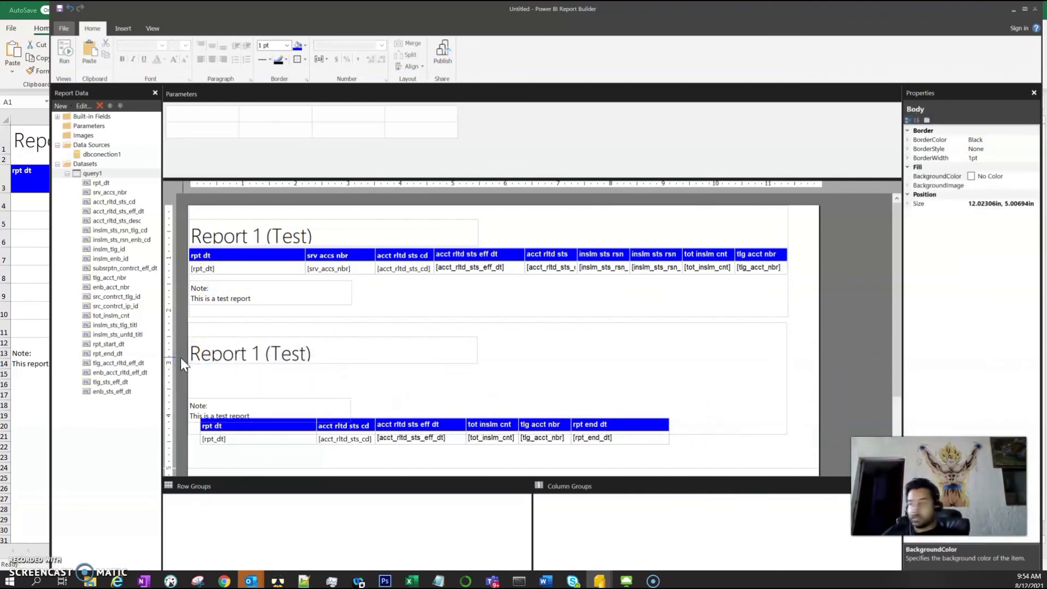
Step: Move the Report2 table into the lower rectangle, between the title and the note and aligned with their left edges
left_click(648, 442)
left_click(192, 418)
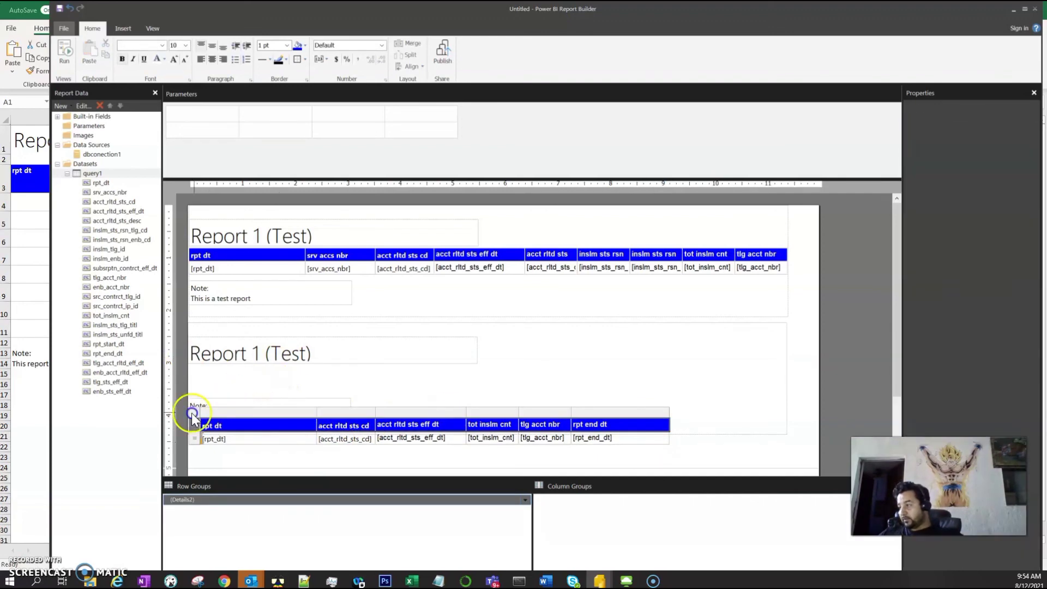
left_click_drag(200, 419, 198, 369)
left_click(695, 373)
left_click(810, 312)
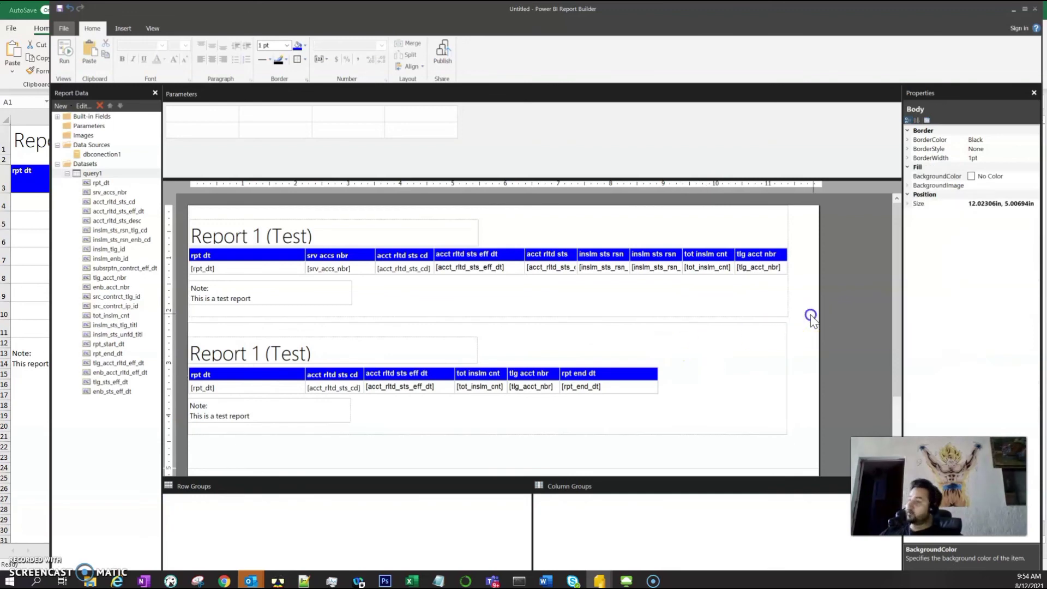
Step: Change the title in the lower rectangle to "Report 2(Test)"
double_click(256, 355)
type("2")
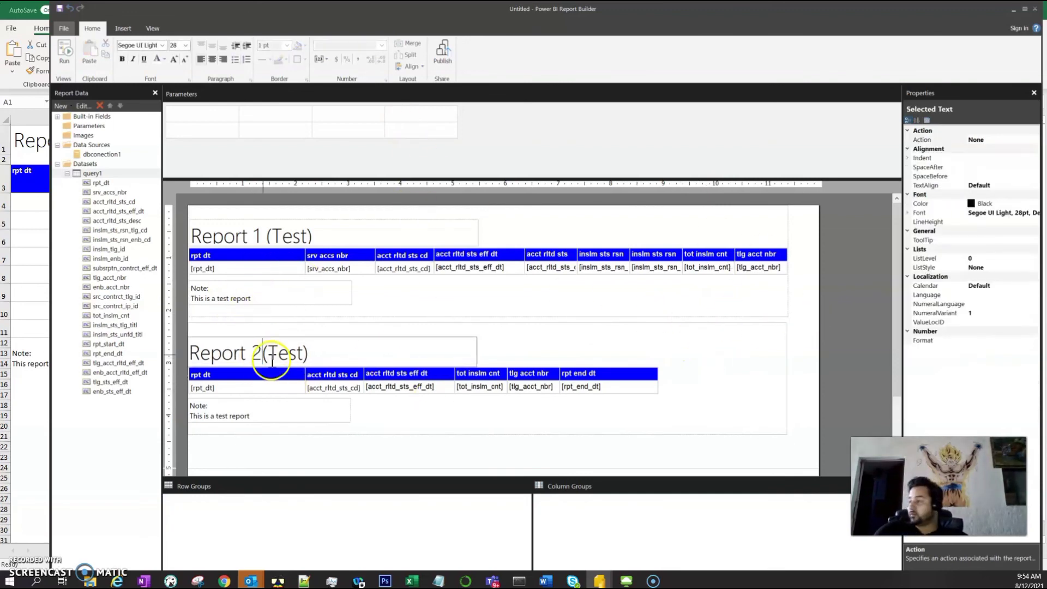
left_click(689, 371)
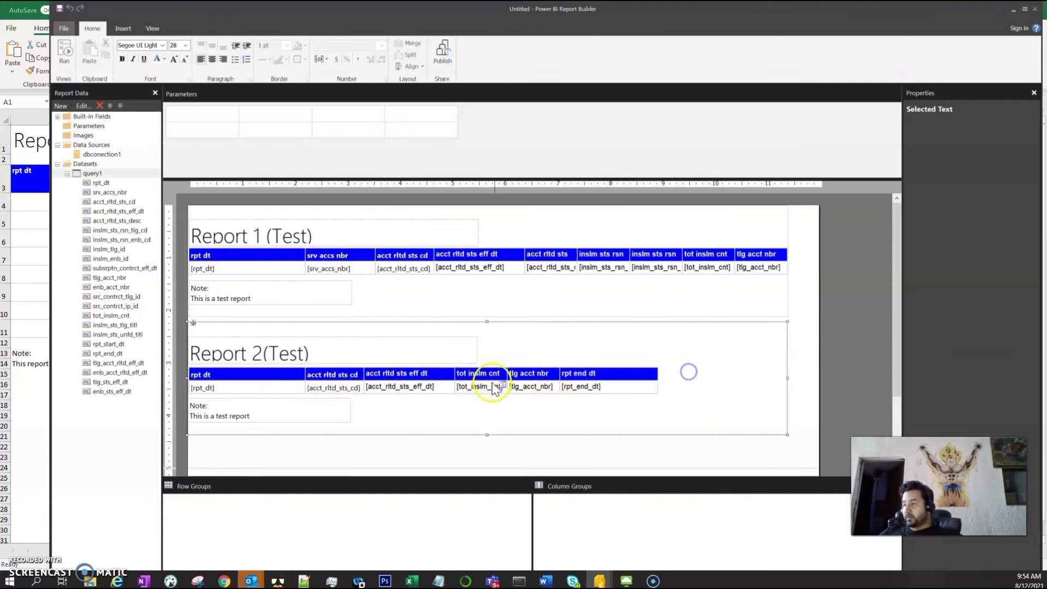